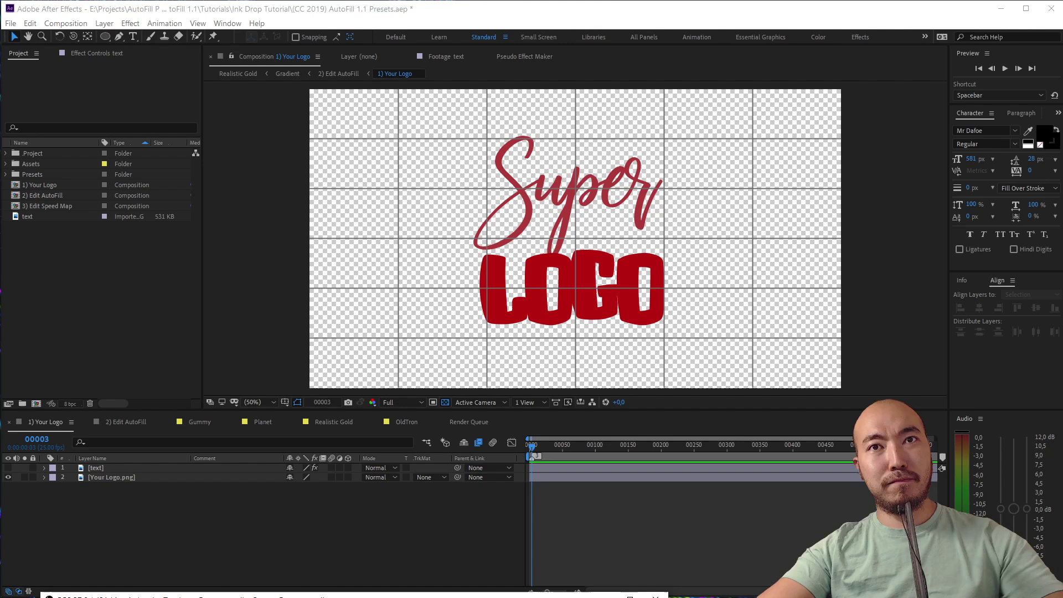
Step: Hide Your Logo.png, show the calligraphic [text] layer, and preview the ink-drop growth in 2) Edit AutoFill
left_click(196, 525)
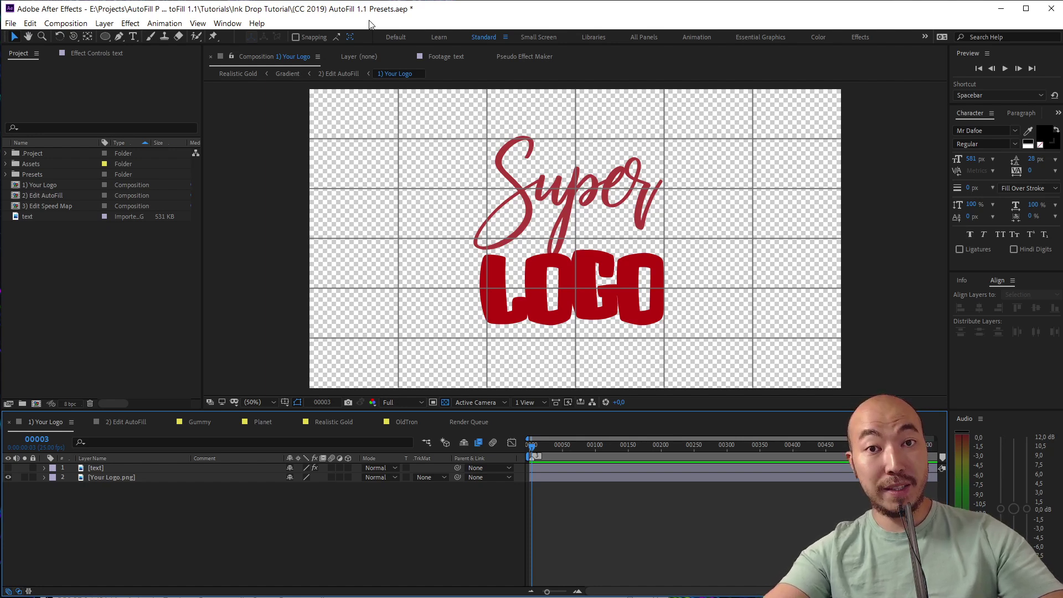
left_click(8, 478)
left_click(8, 467)
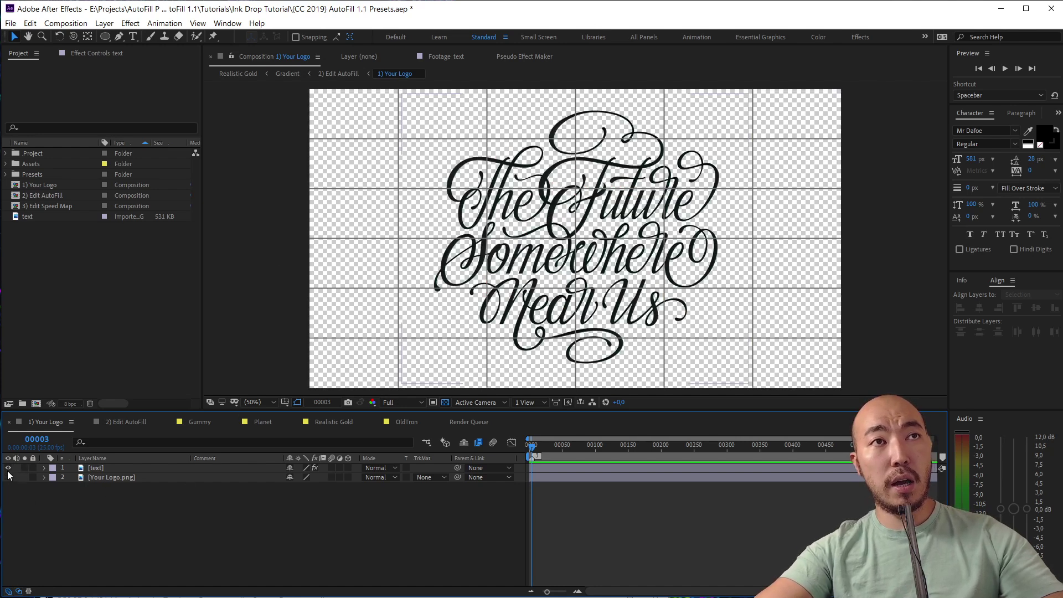
left_click(130, 468)
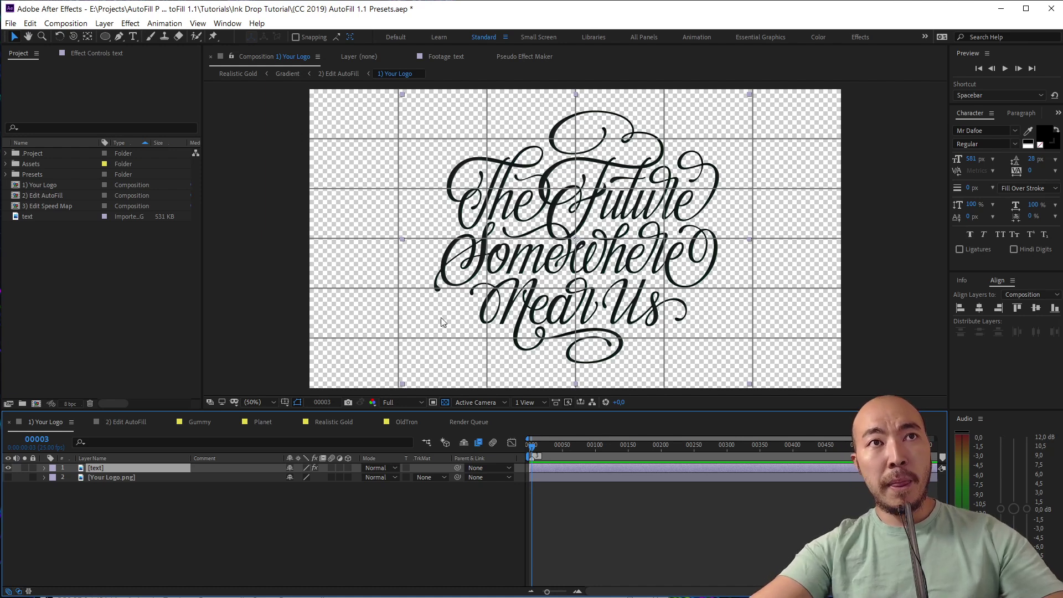
left_click(111, 422)
key("space")
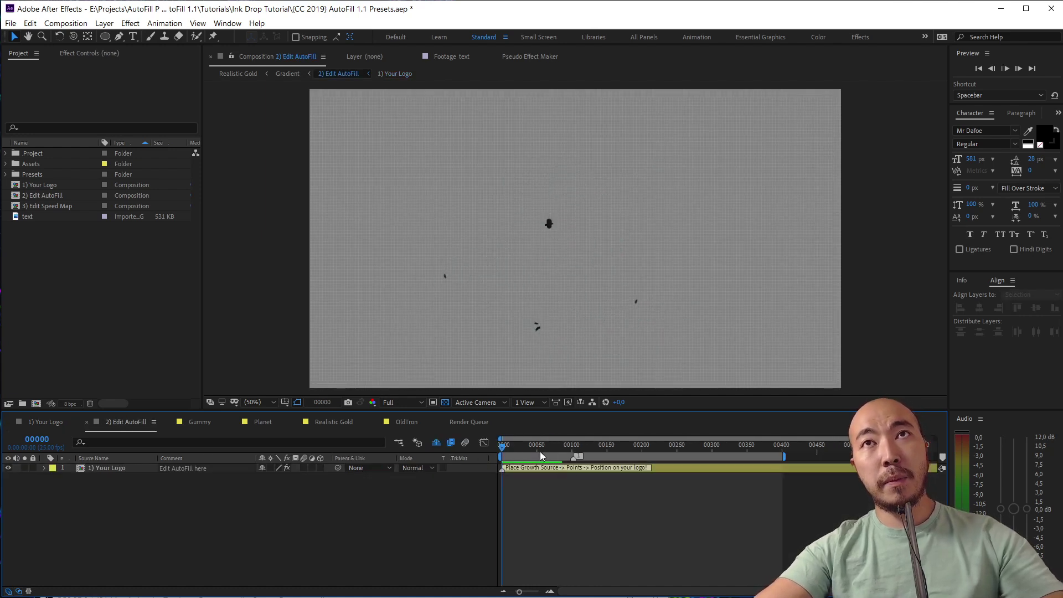
key("space")
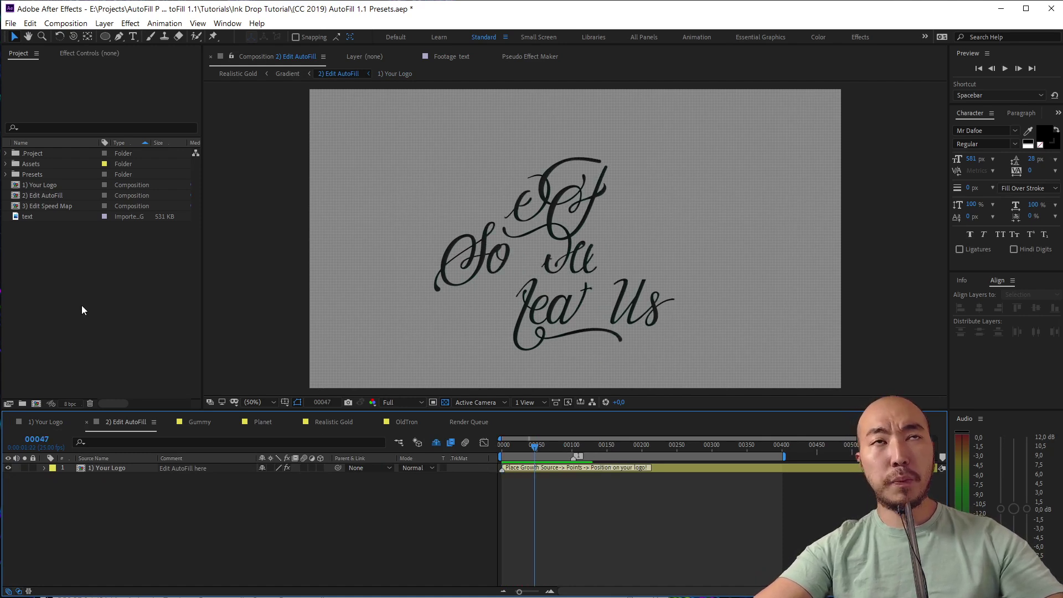
Step: Nest 2) Edit AutoFill in a new composition, 2) Edit AutoFill 2, and preview it
left_click(67, 289)
left_click(48, 195)
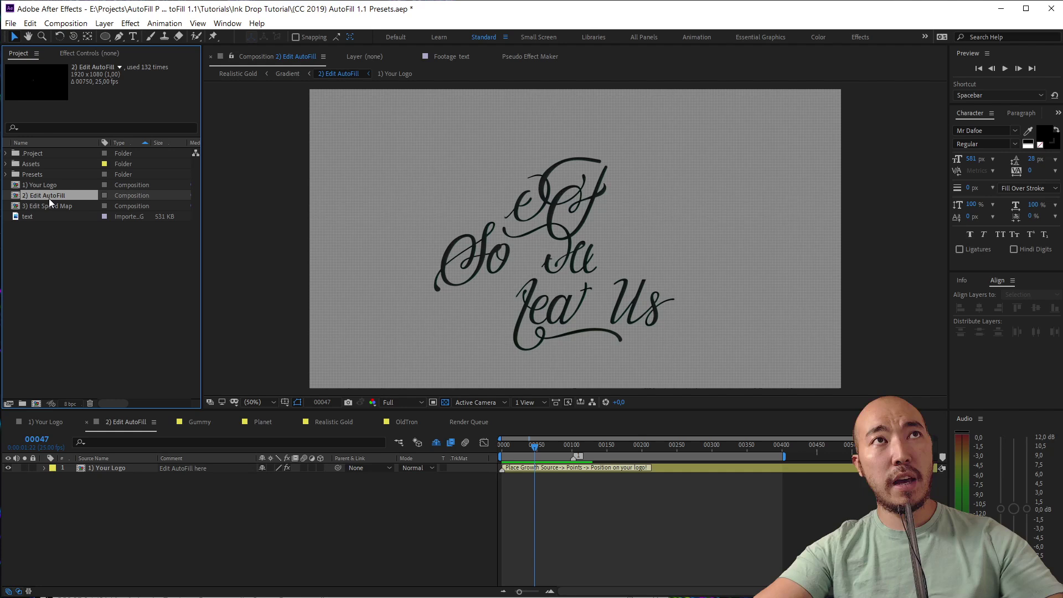
left_click_drag(49, 198, 36, 403)
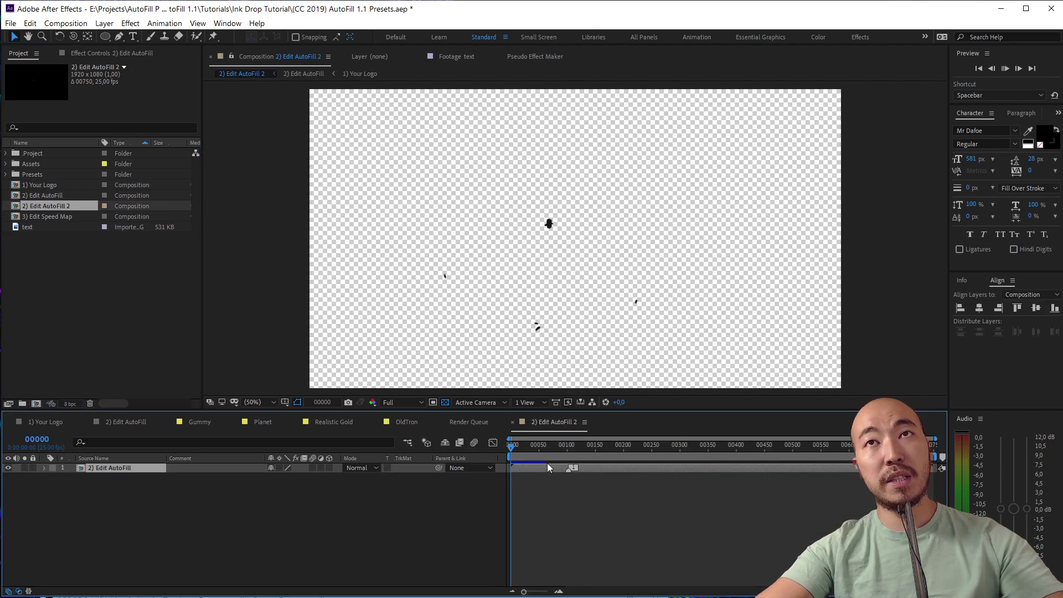
key("space")
left_click(13, 166)
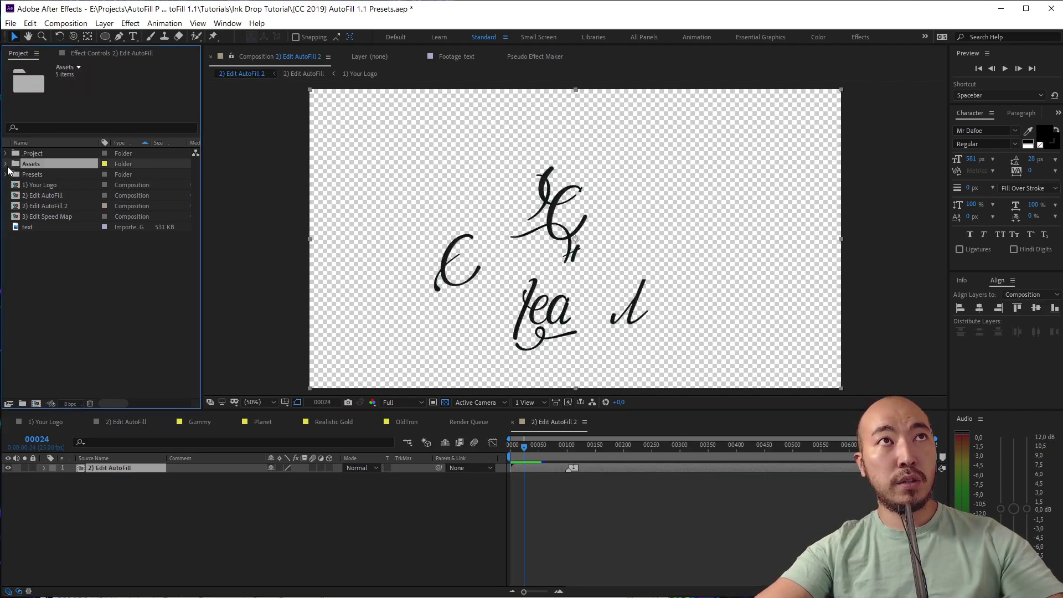
left_click(6, 165)
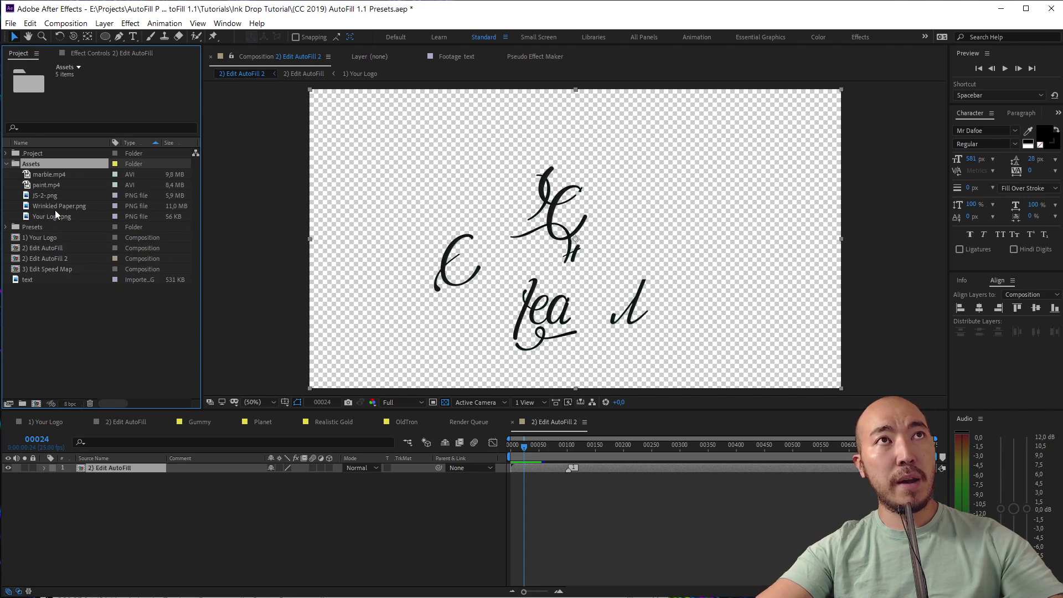
Step: Place Wrinkled Paper.png behind the ink text and brighten it with Levels, lowering Input White and Gamma
left_click_drag(58, 206, 166, 482)
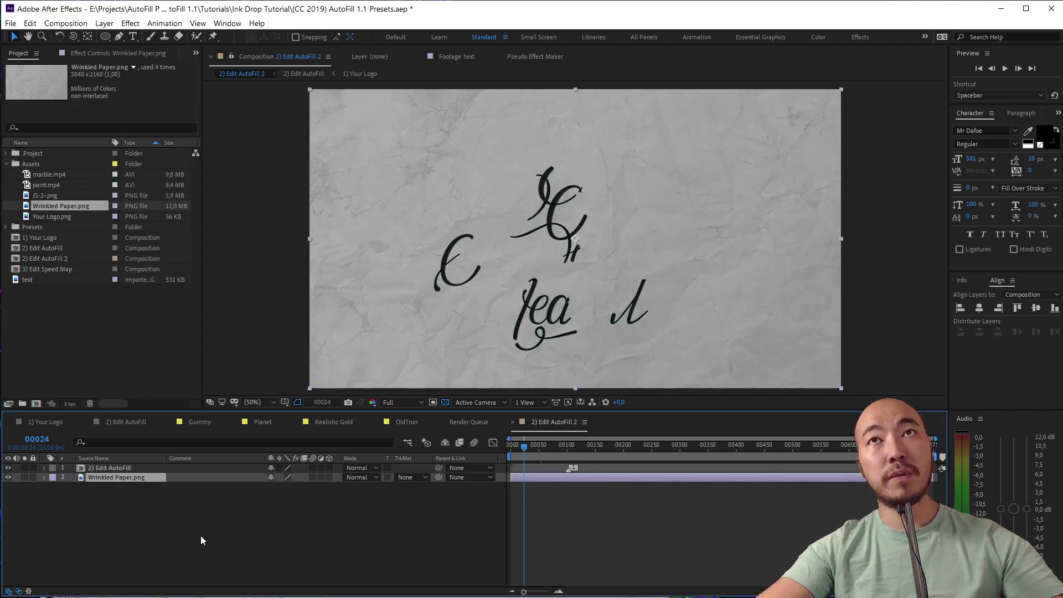
key("ctrl+space")
type("levels")
key("Return")
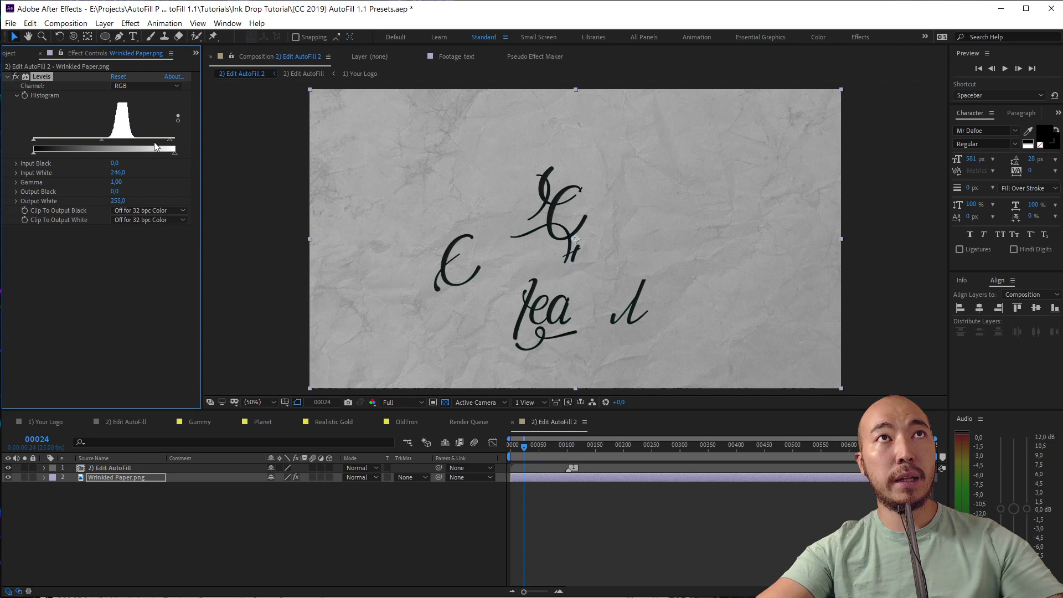
mouse_move(154, 142)
left_mouse_down()
mouse_move(101, 145)
mouse_move(134, 139)
left_mouse_up()
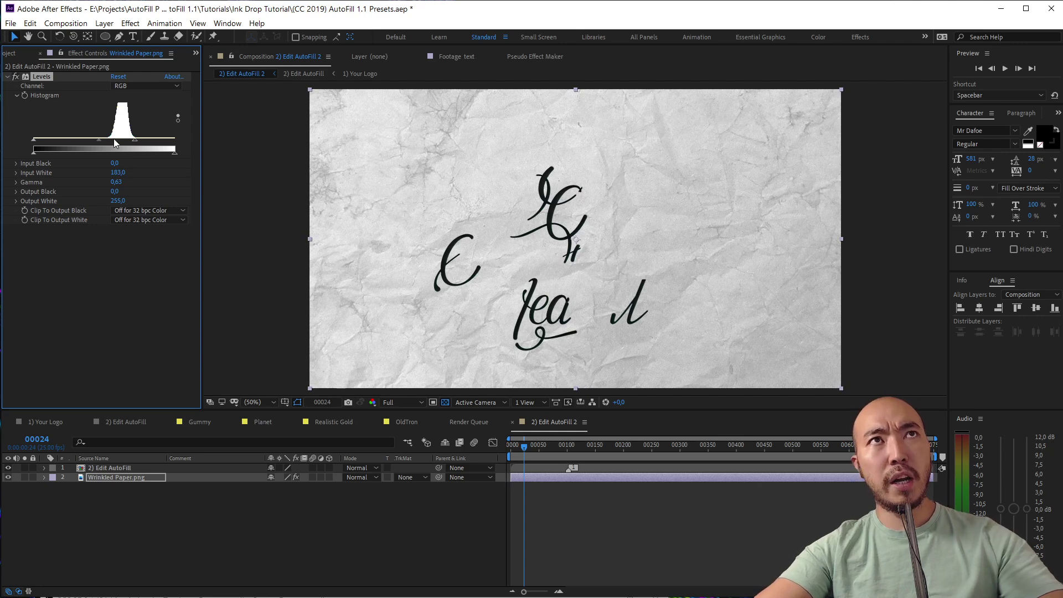
left_click_drag(100, 142, 106, 145)
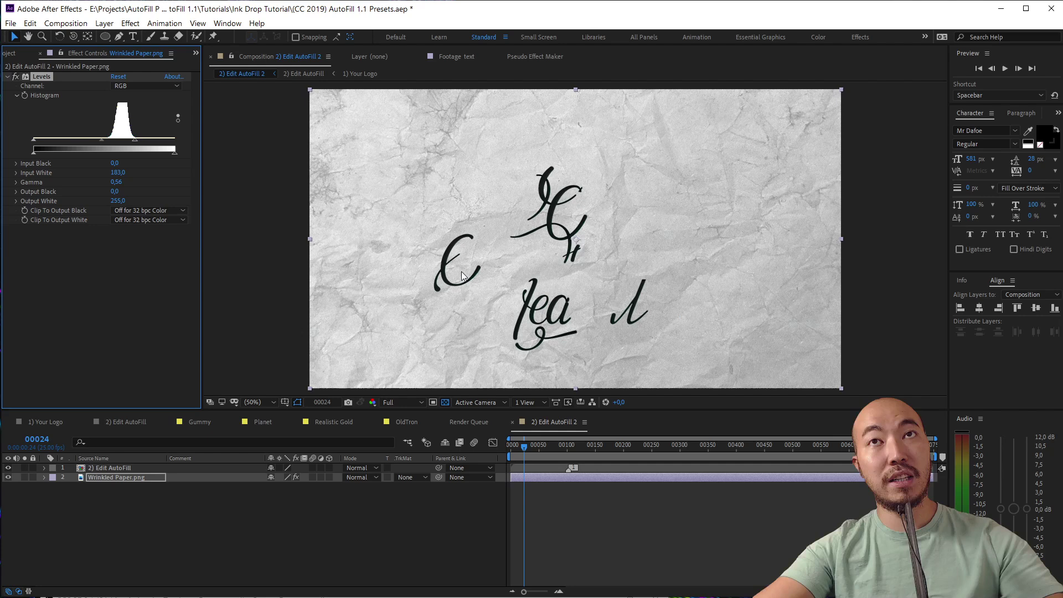
Step: Preview the ink animation from frame 0 over the wrinkled paper background
left_click(354, 551)
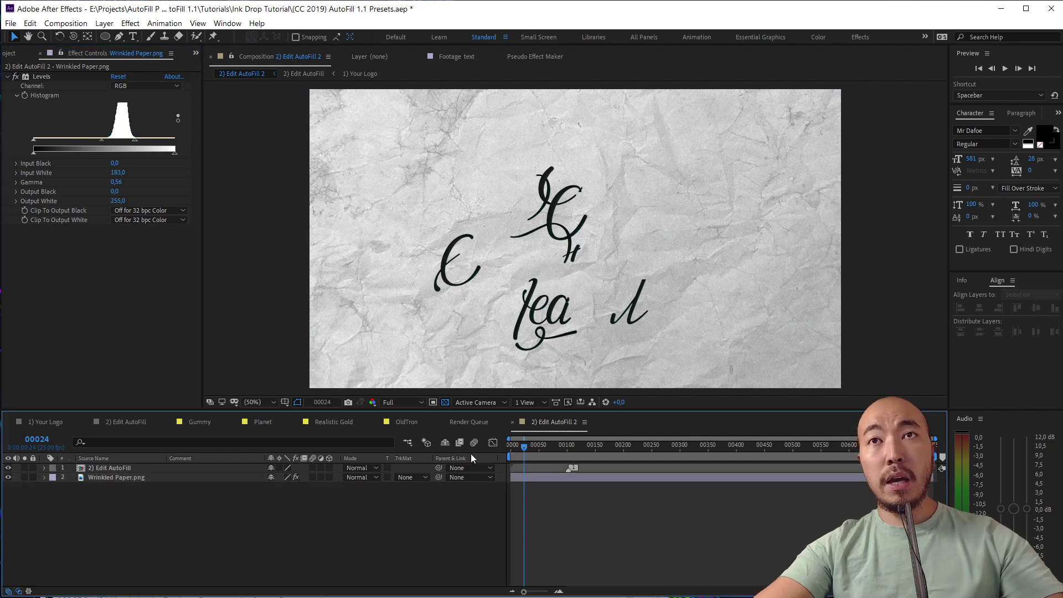
left_click(513, 446)
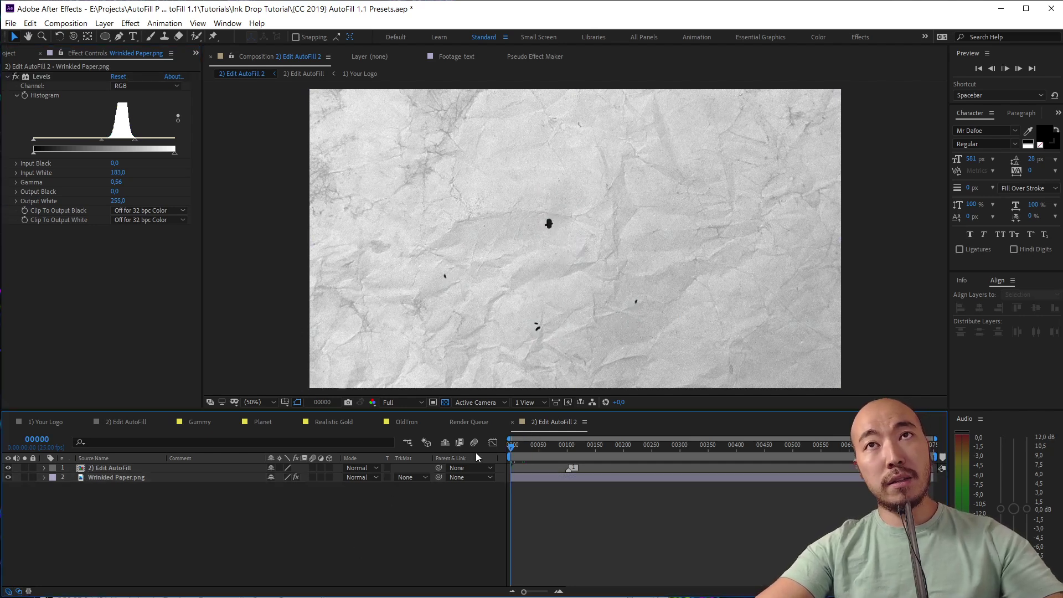
key("space")
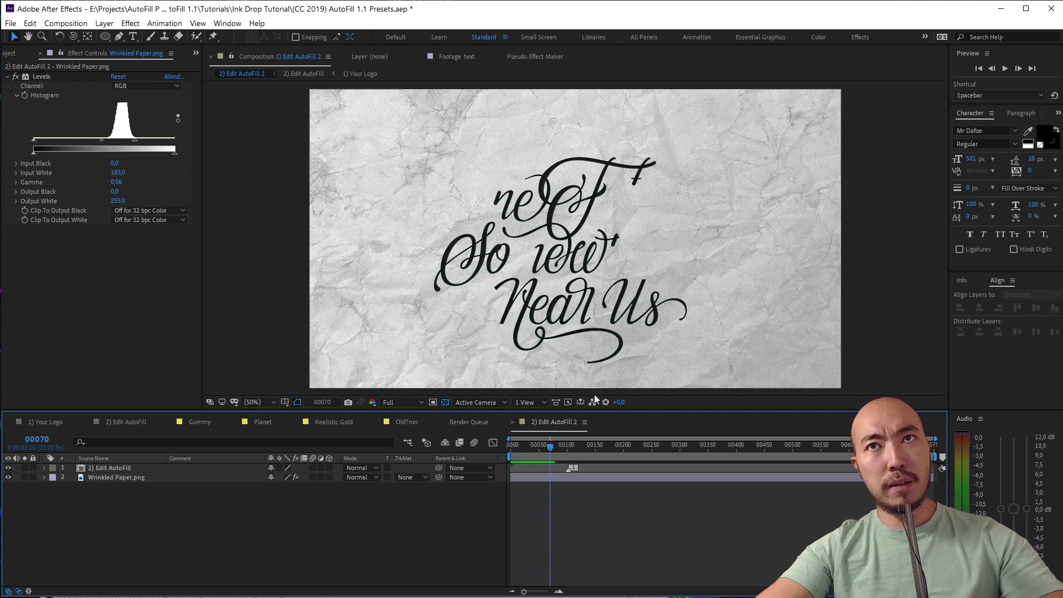
key("space")
key("space")
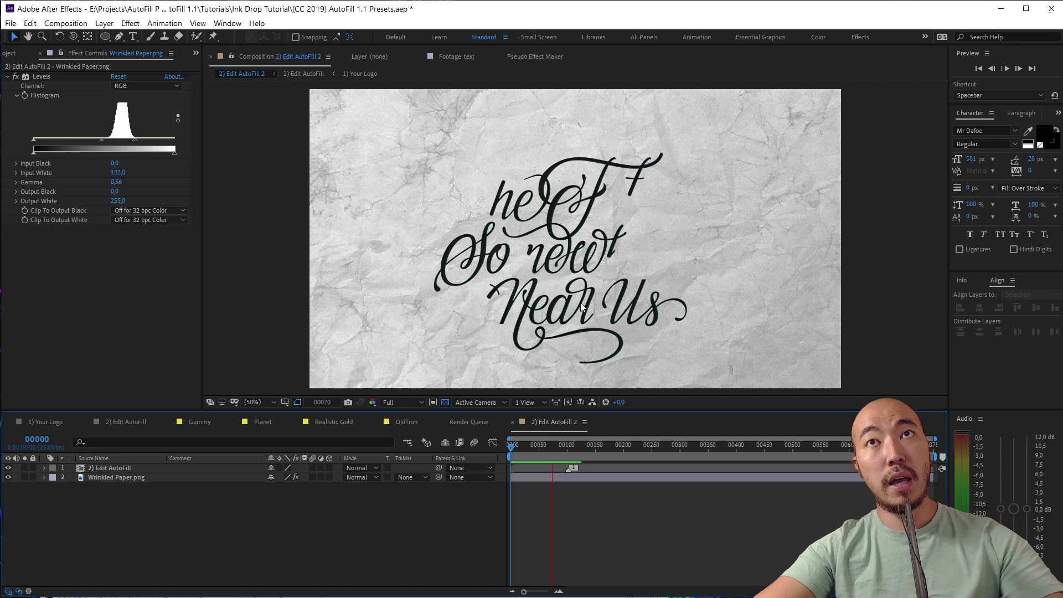
key("space")
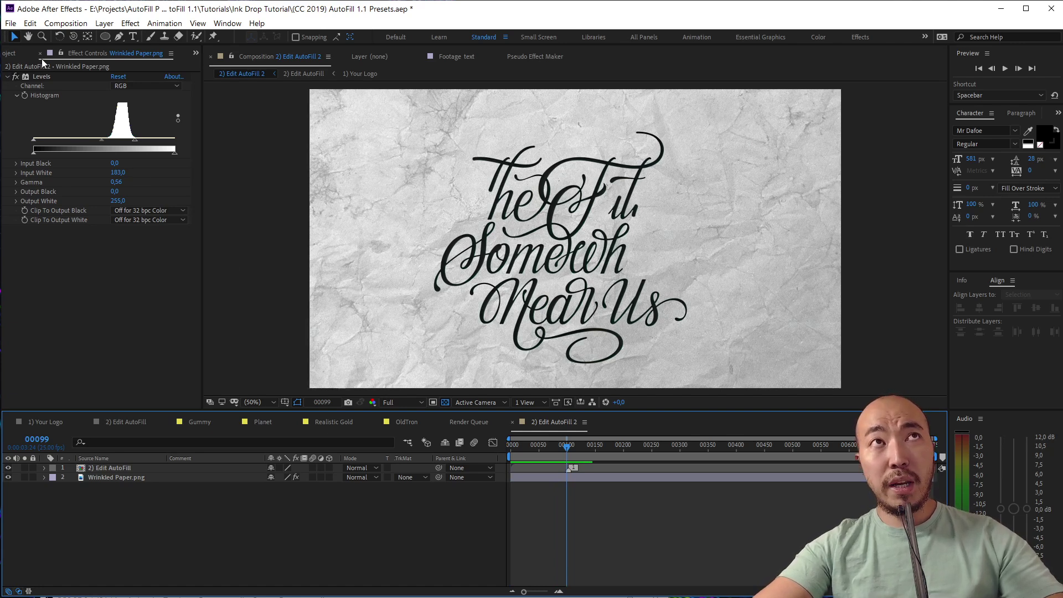
left_click(25, 54)
Step: Add the Gradient comp from Project > Tools as the top layer and solo it
left_click(6, 163)
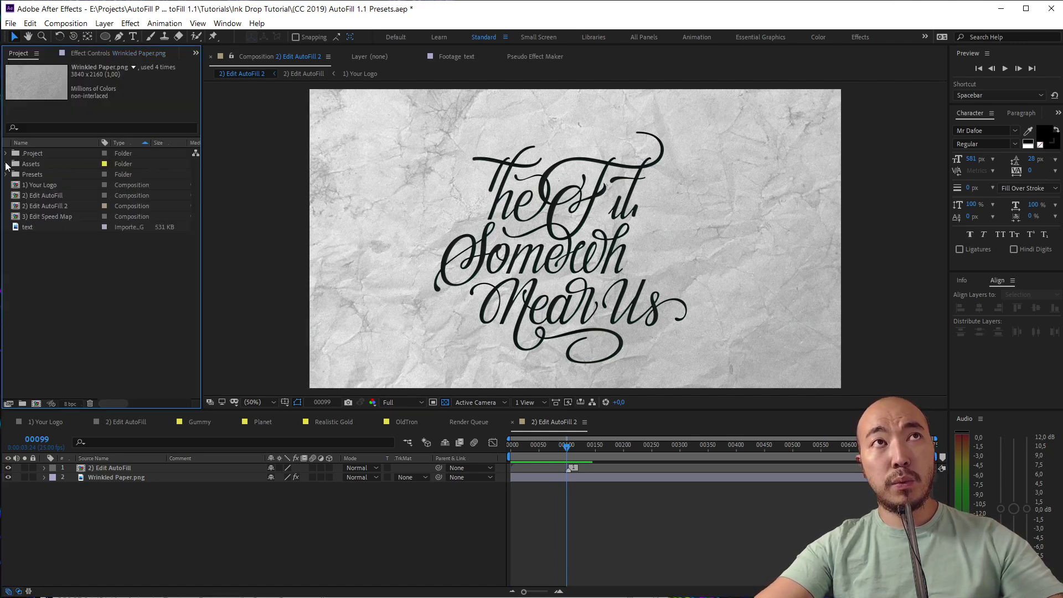
left_click(6, 153)
left_click(16, 185)
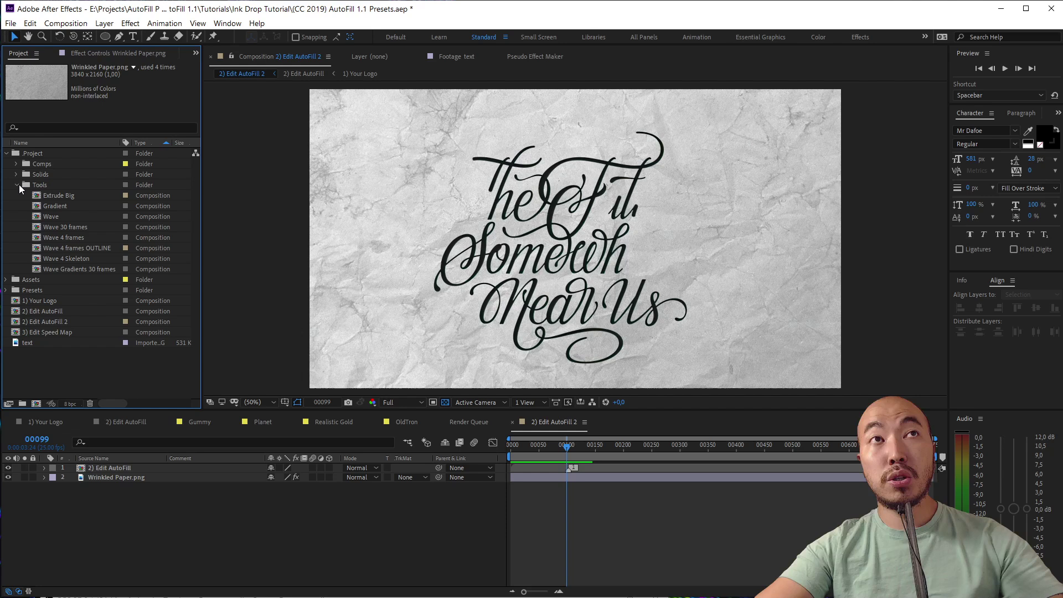
left_click(49, 206)
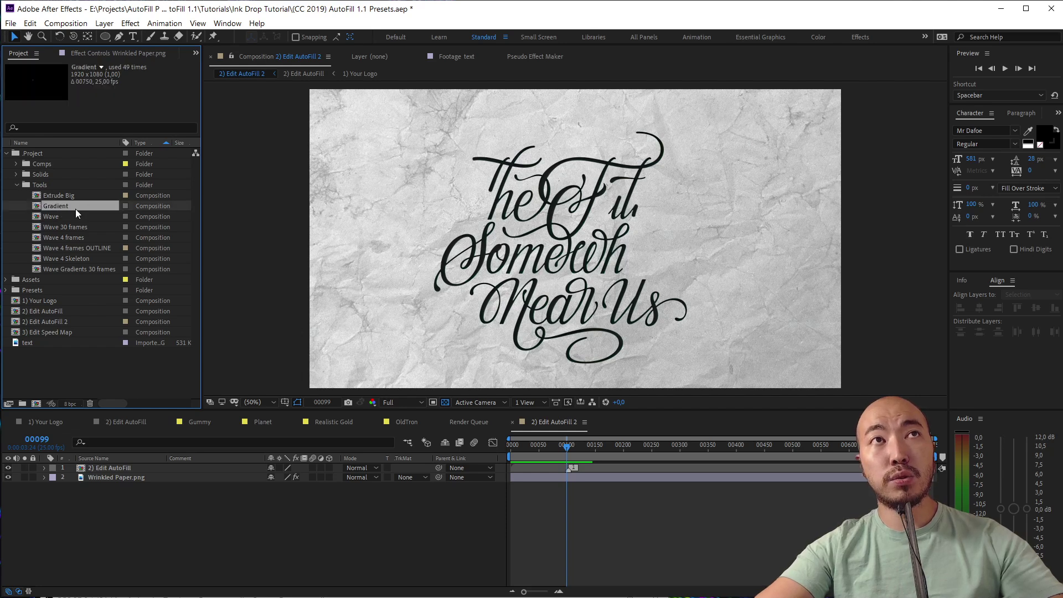
left_click_drag(66, 206, 110, 464)
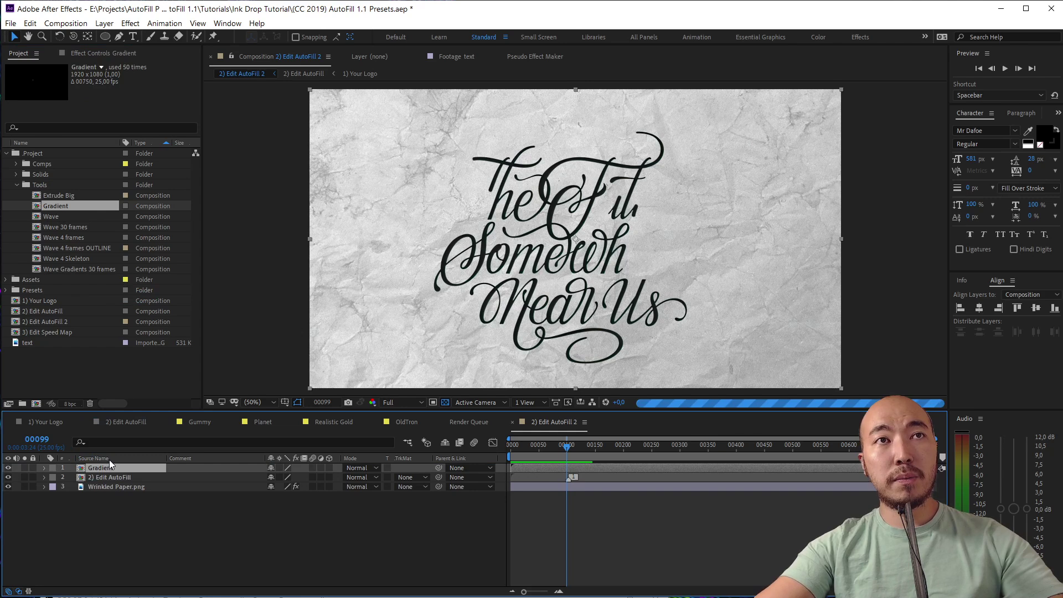
left_click(25, 466)
Step: Preview the soloed Gradient layer's grey-to-white ink shading against black
key("space")
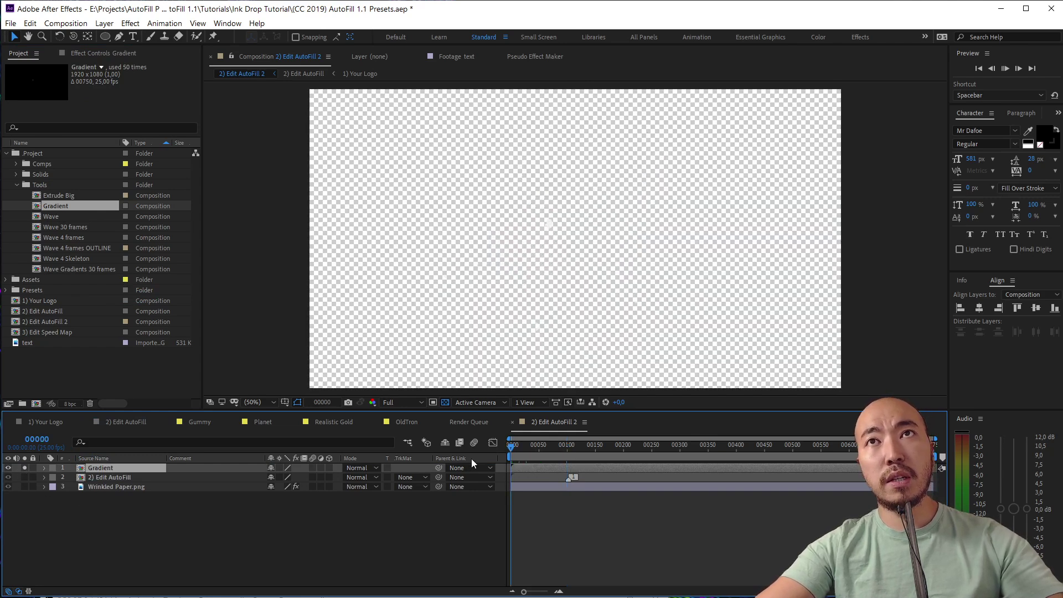
left_click(445, 402)
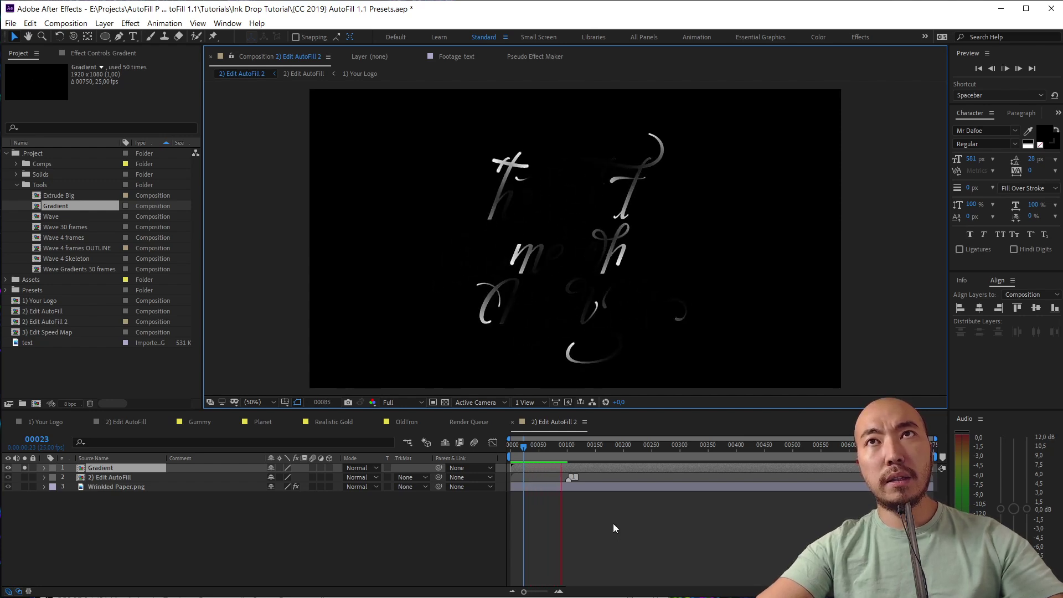
key("space")
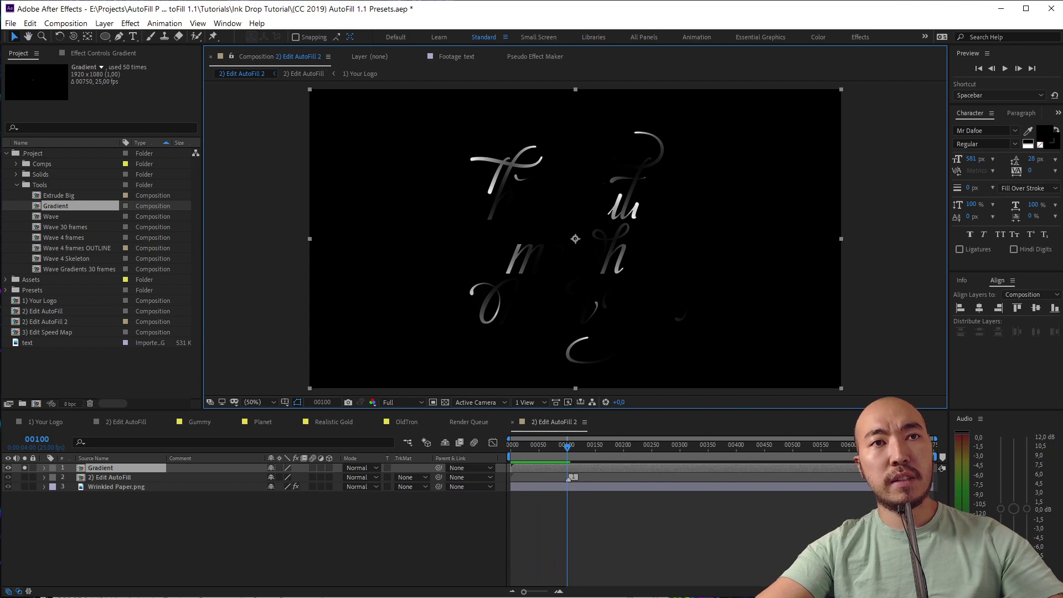
left_click(513, 458)
key("space")
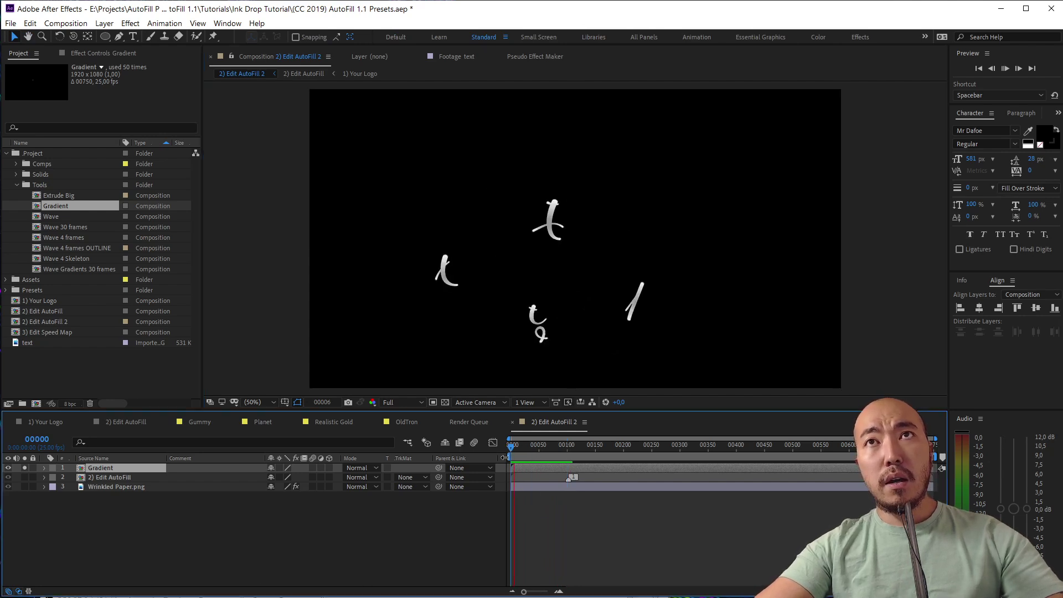
key("space")
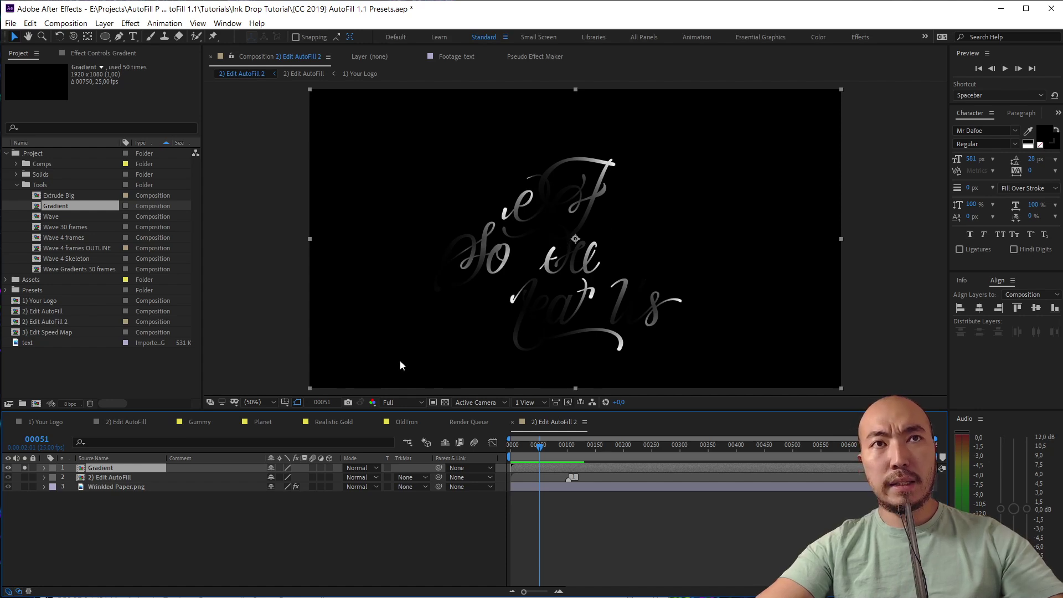
Step: Apply Extract to the Gradient layer with Black Point 222 and Black Softness 142
left_click(98, 54)
key("ctrl+space")
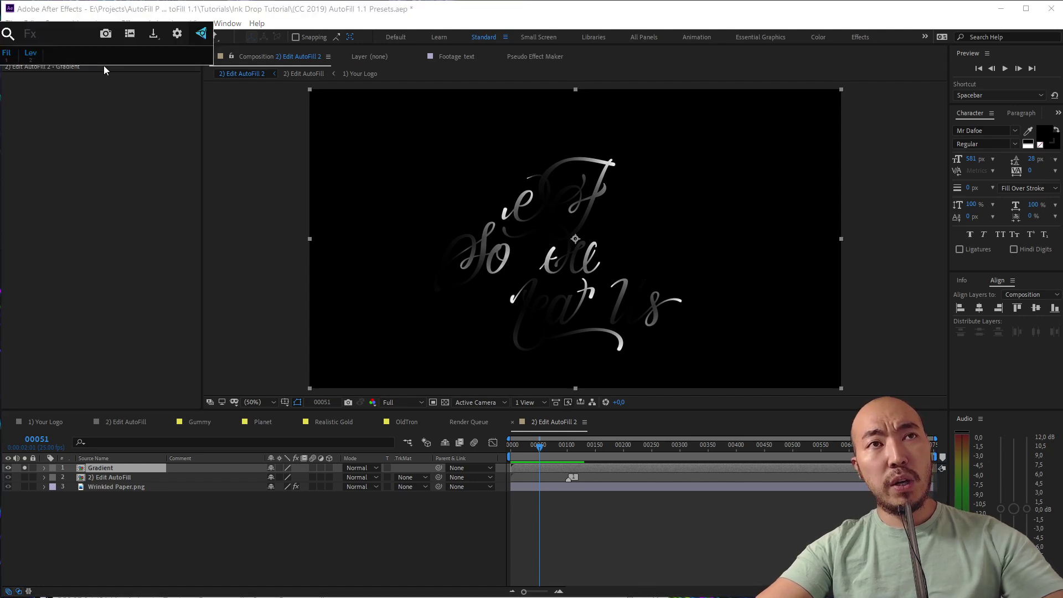
type("уч")
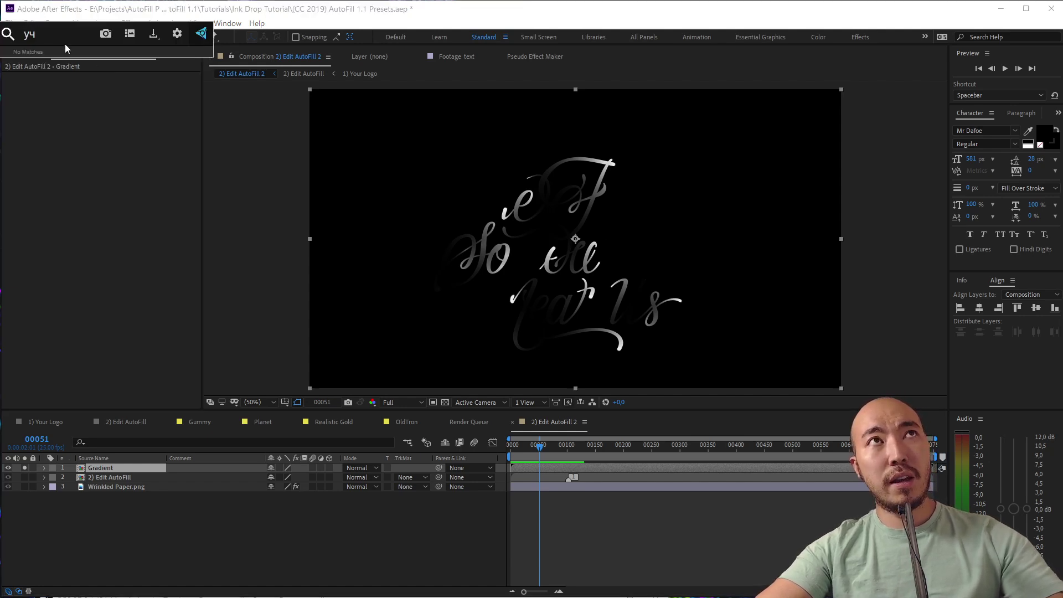
key("BackSpace")
key("BackSpace")
type("ex")
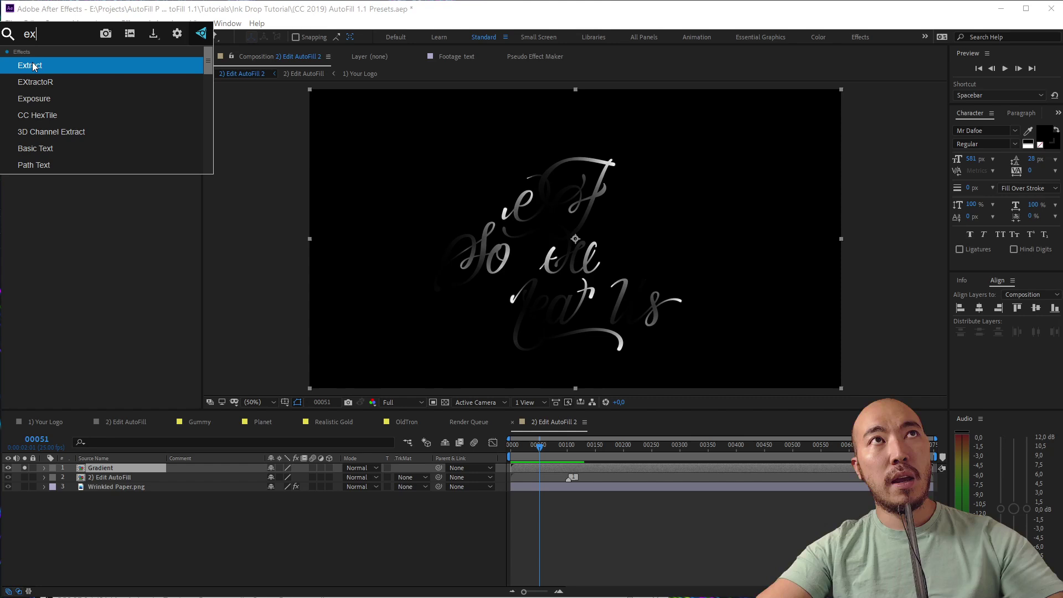
left_click(38, 65)
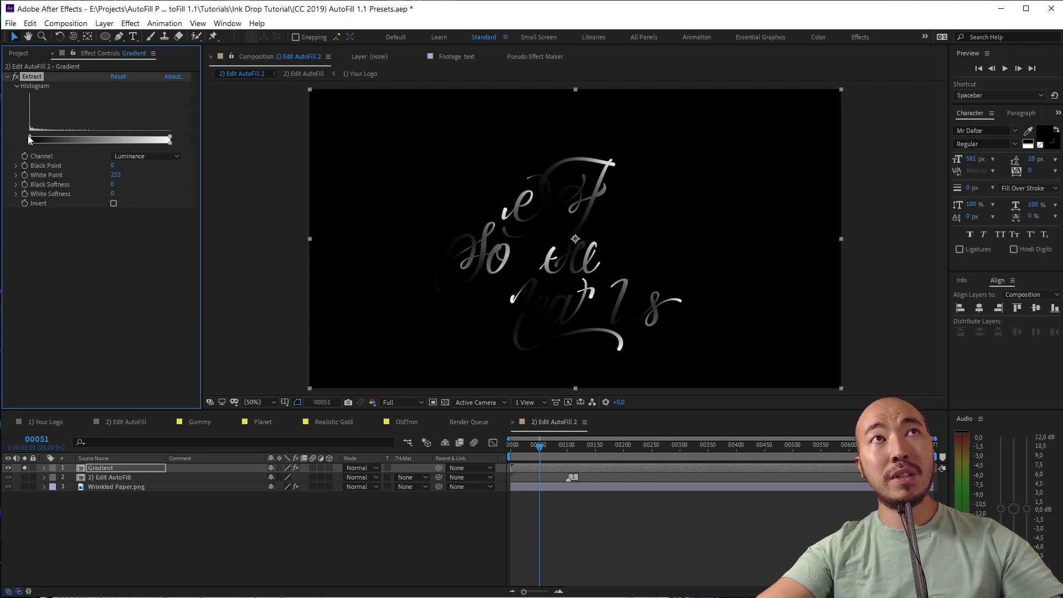
mouse_move(29, 137)
left_mouse_down()
mouse_move(162, 143)
mouse_move(73, 145)
left_mouse_up()
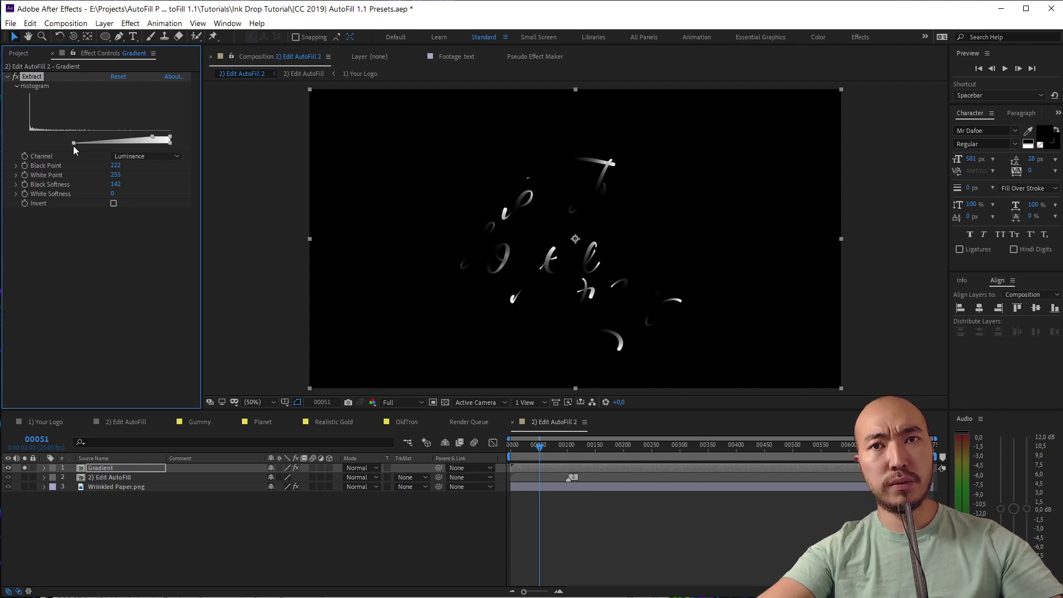
Step: Add a Fill effect to the Gradient layer and preview the result
left_click(130, 261)
key("ctrl+space")
type("f")
key("Return")
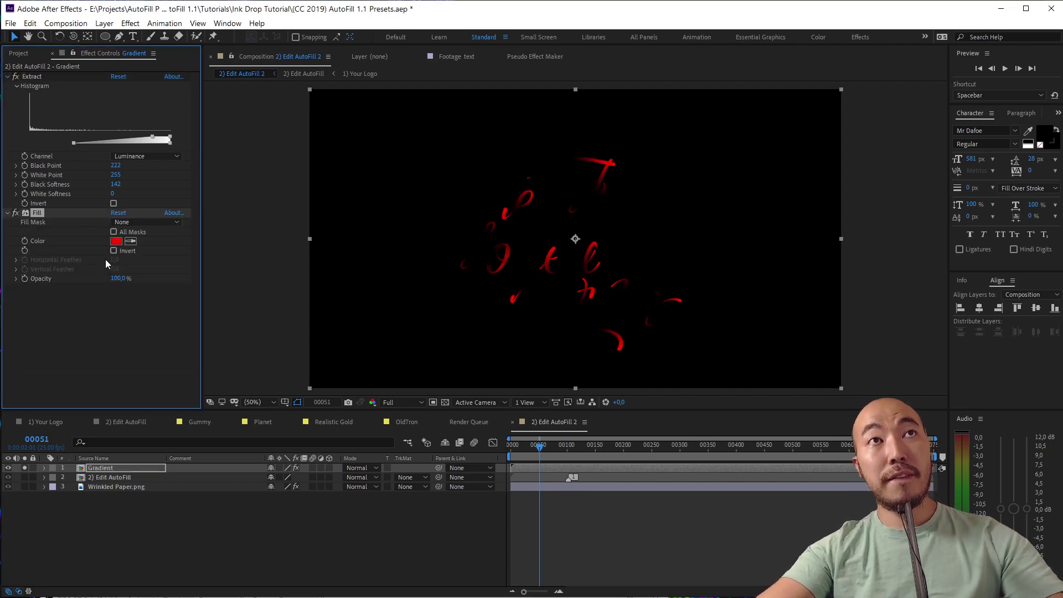
left_click(466, 453)
key("space")
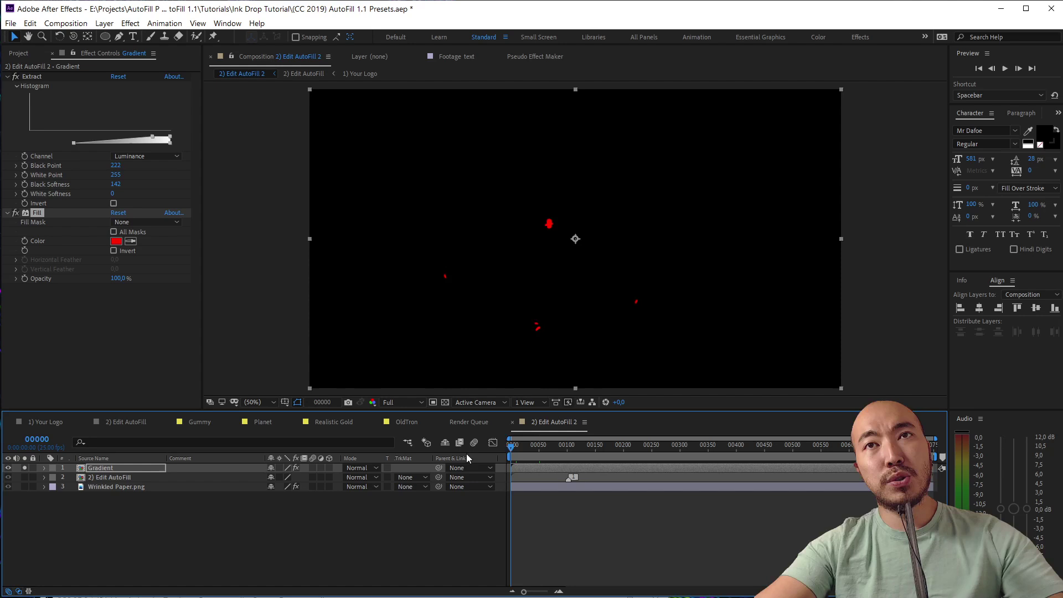
key("space")
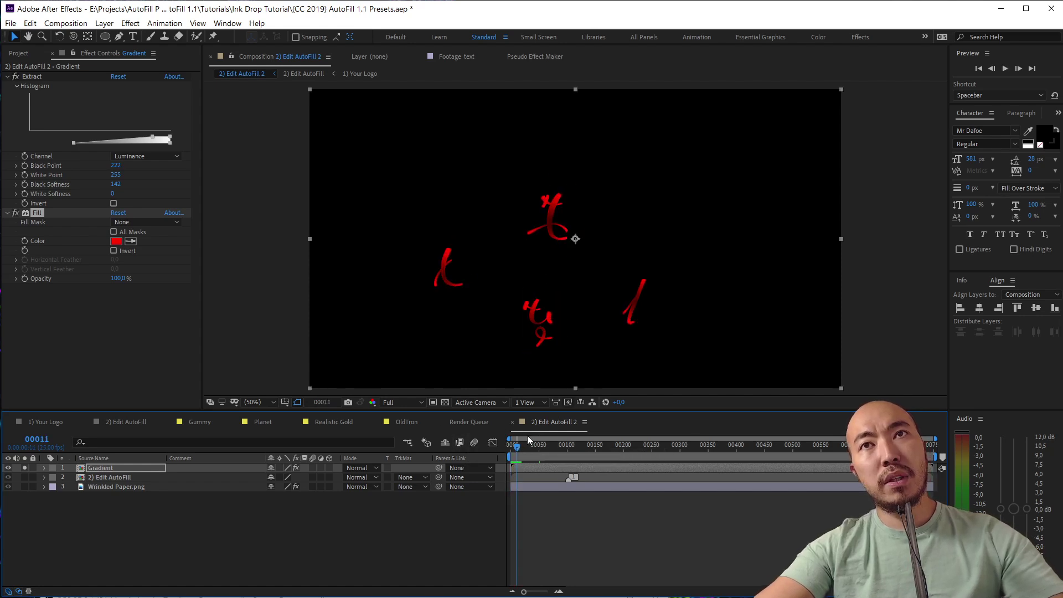
Step: Retune Extract's black point to about 225 and set the Fill colour to black
mouse_move(73, 144)
left_mouse_down()
mouse_move(161, 143)
mouse_move(145, 148)
left_mouse_up()
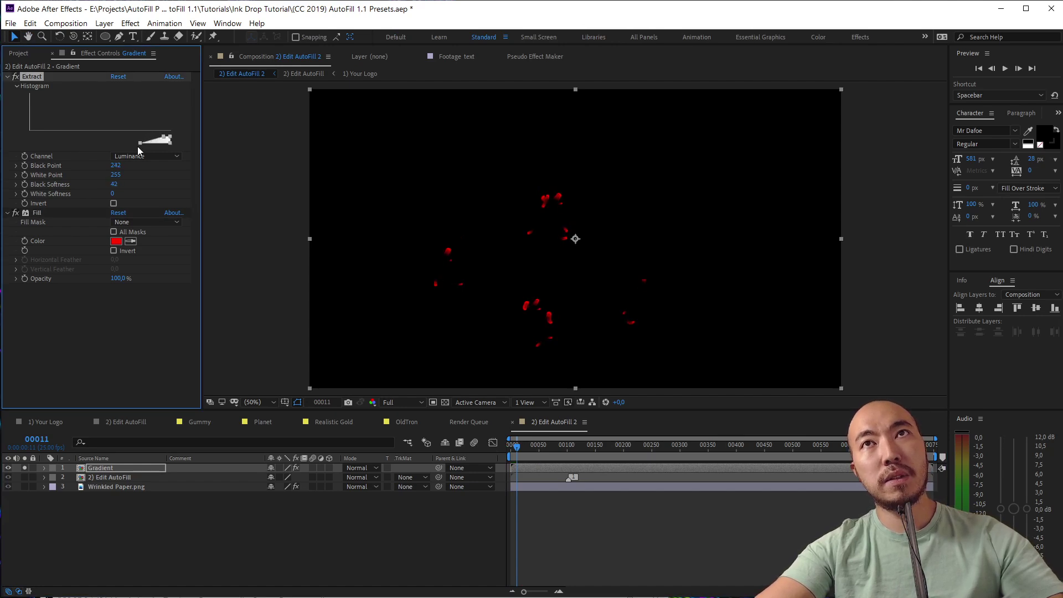
key("slash")
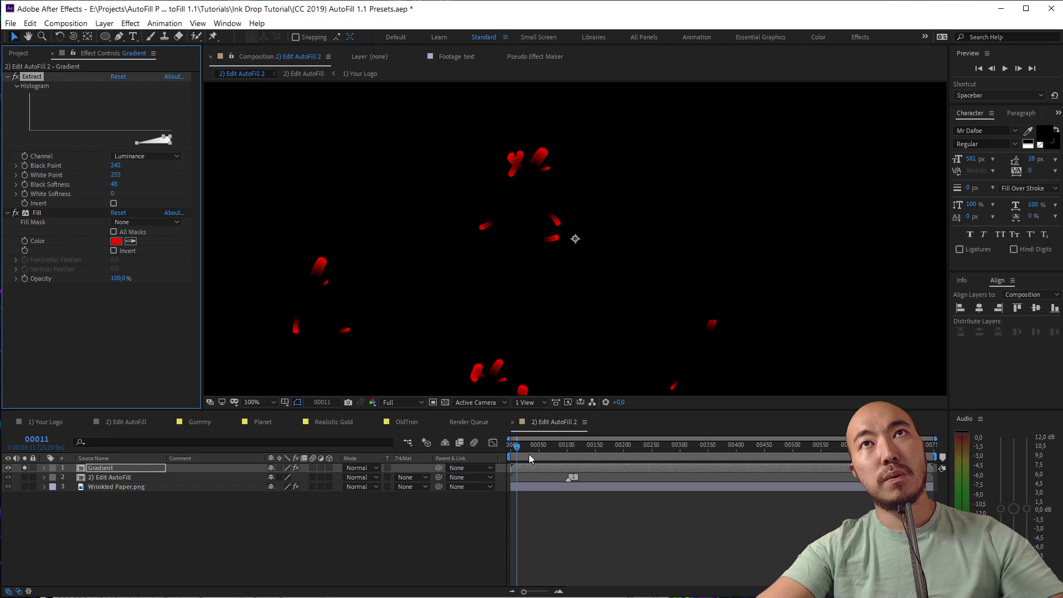
left_click(515, 444)
key("space")
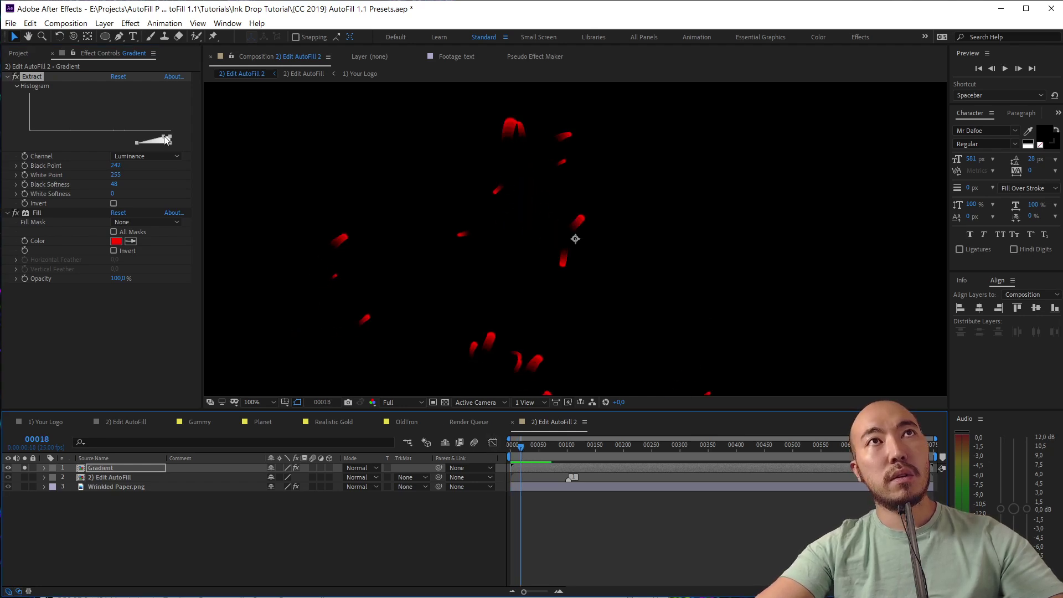
left_click_drag(164, 136, 155, 136)
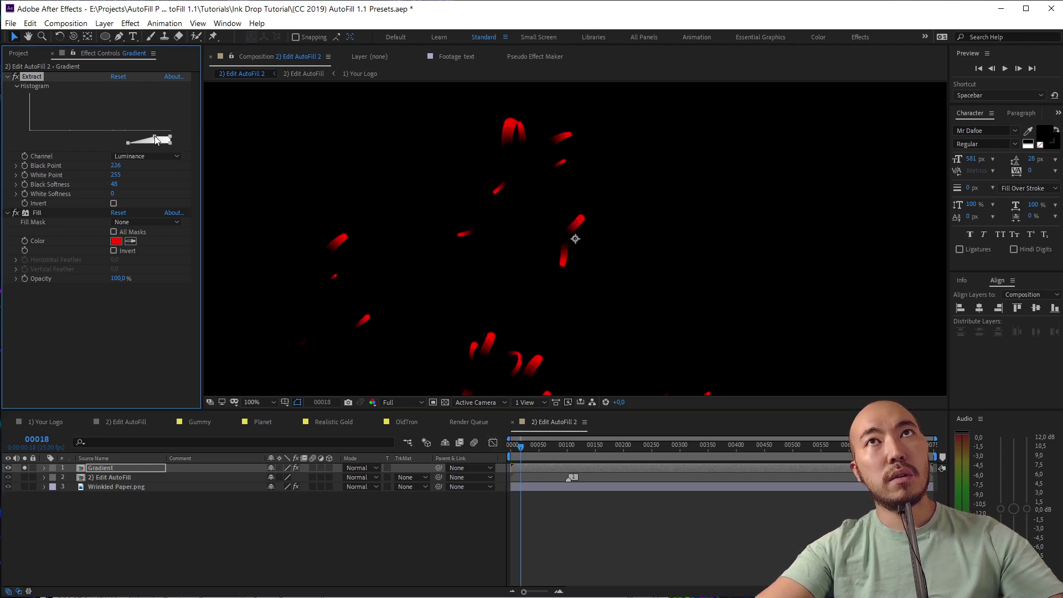
left_click(158, 325)
left_click(115, 241)
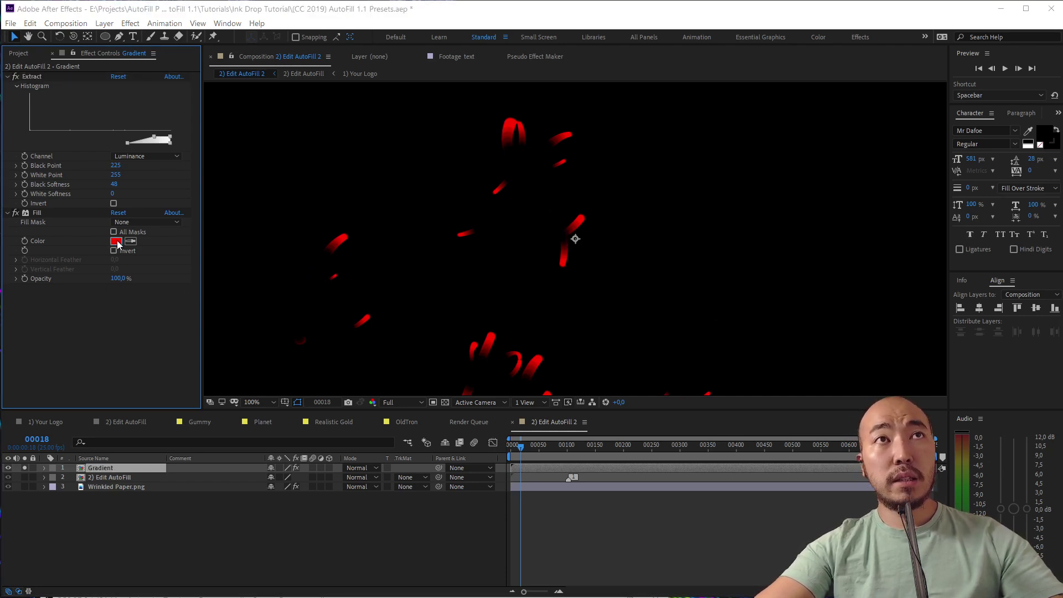
left_click(403, 194)
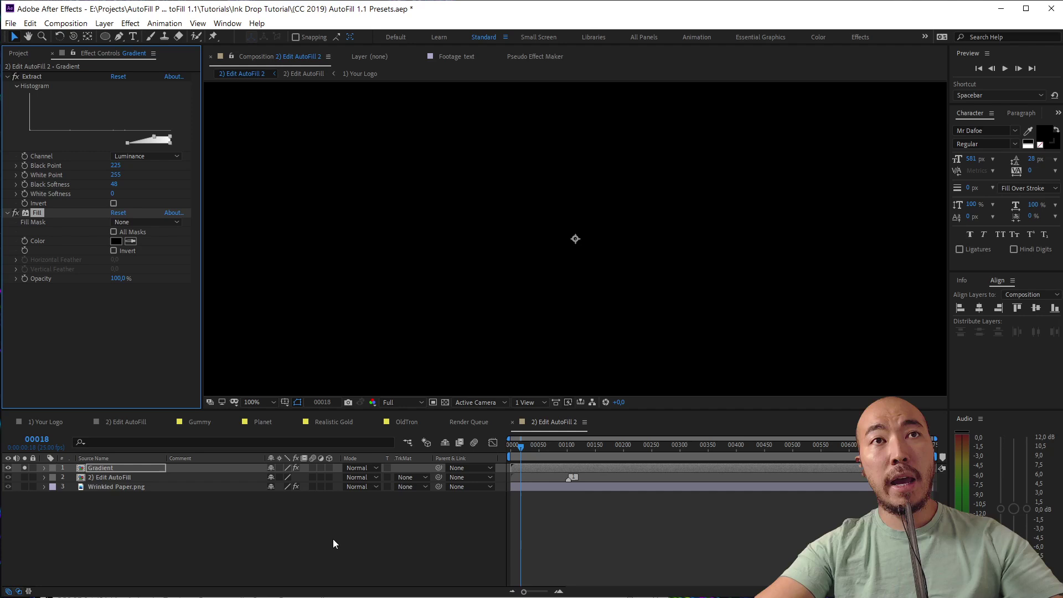
left_click(333, 539)
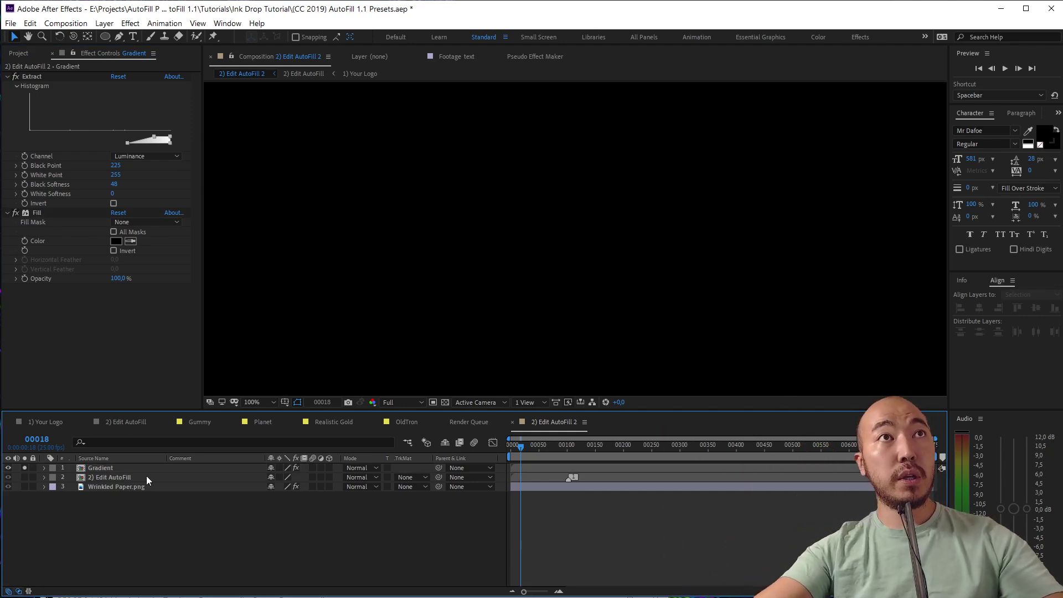
Step: Apply a Bevel and Emboss layer style to the Gradient layer and preview the ink-drop growth
right_click(123, 468)
mouse_move(189, 312)
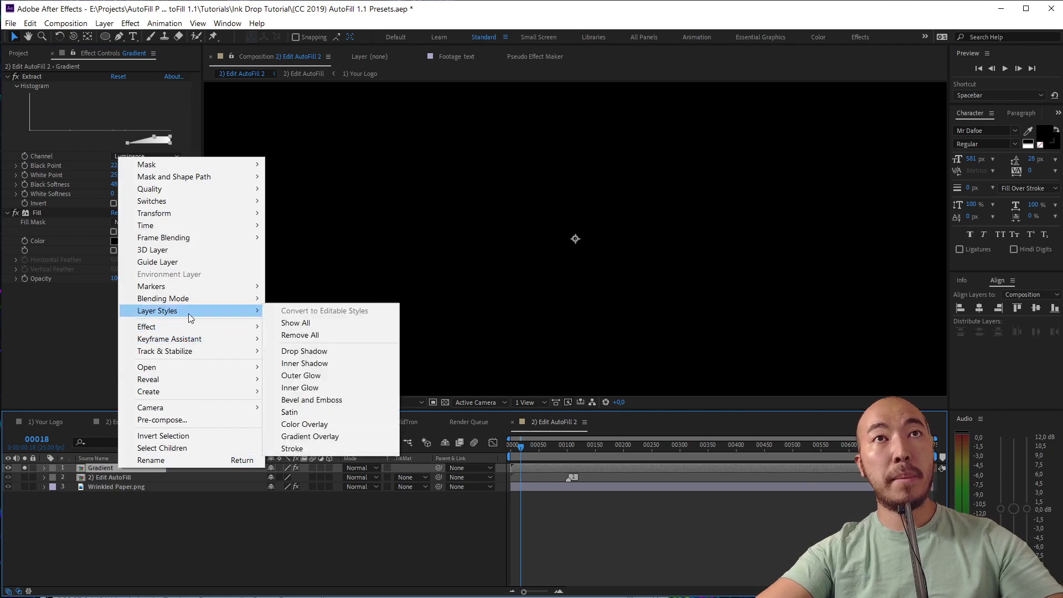
left_click(319, 401)
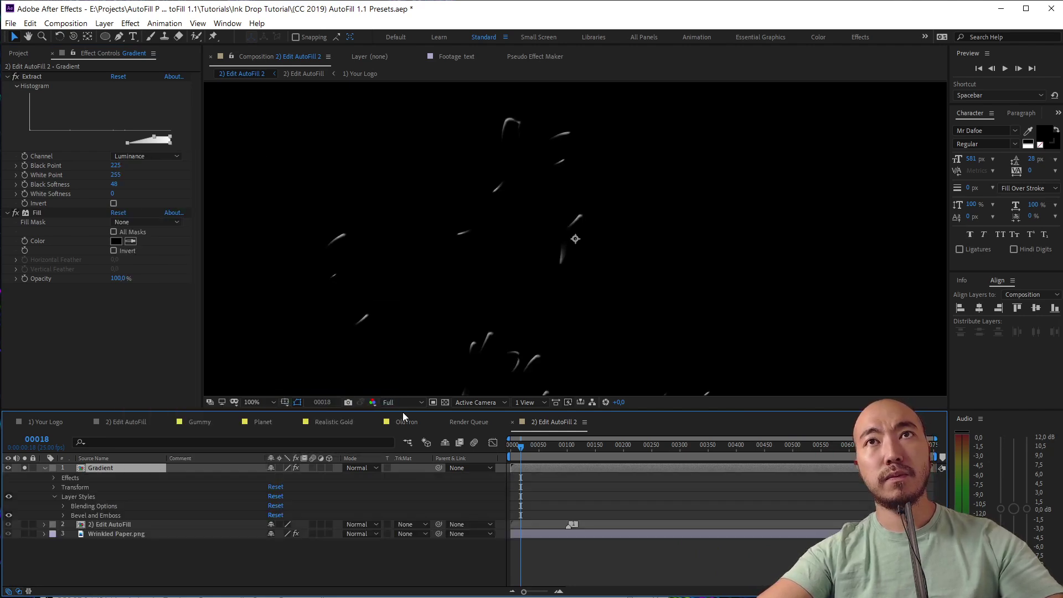
left_click_drag(523, 451, 499, 457)
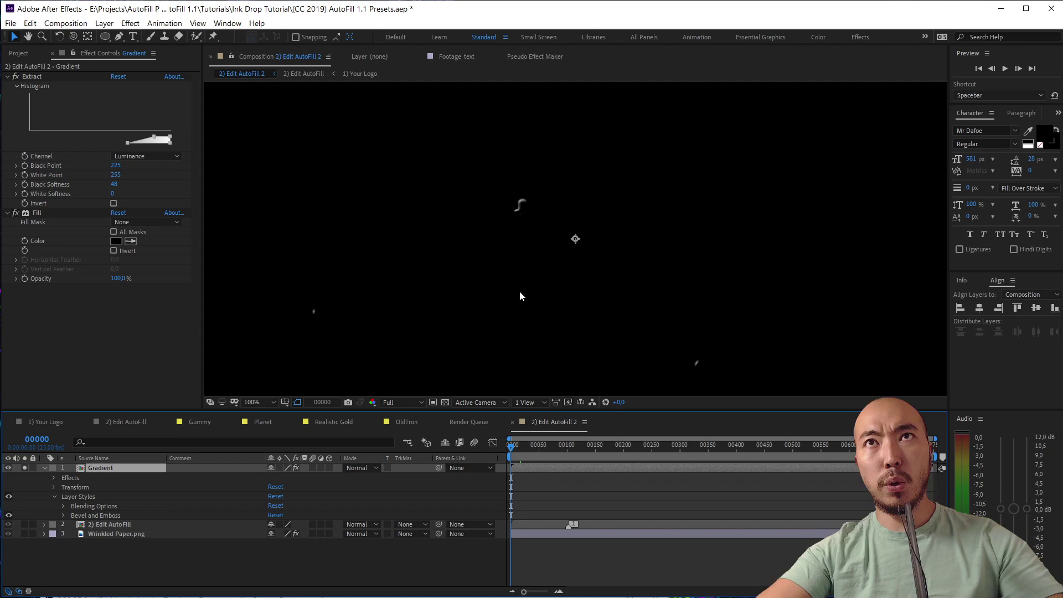
key("space")
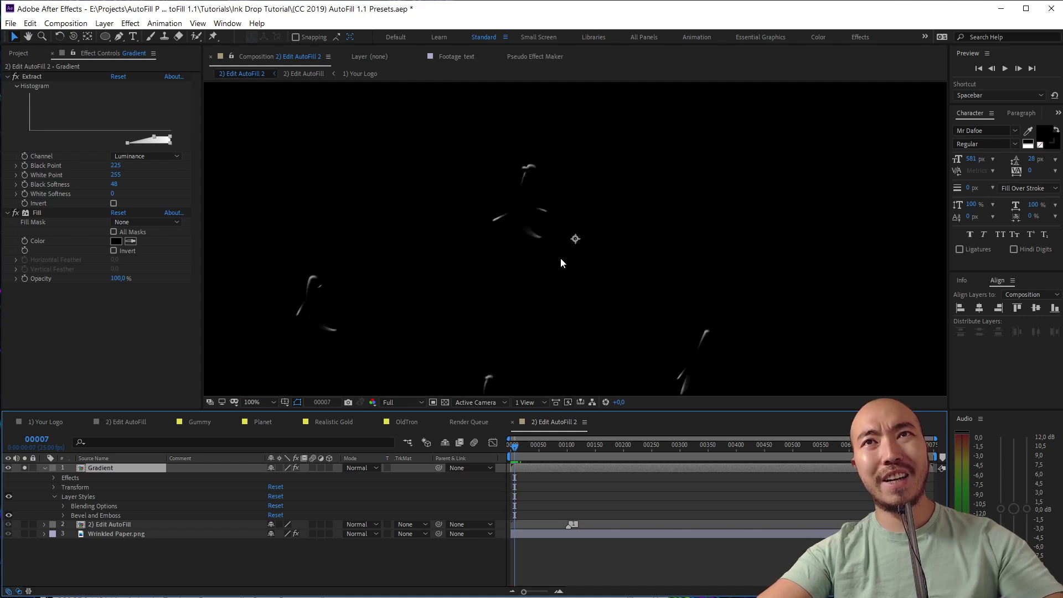
left_click_drag(512, 447, 514, 459)
key("space")
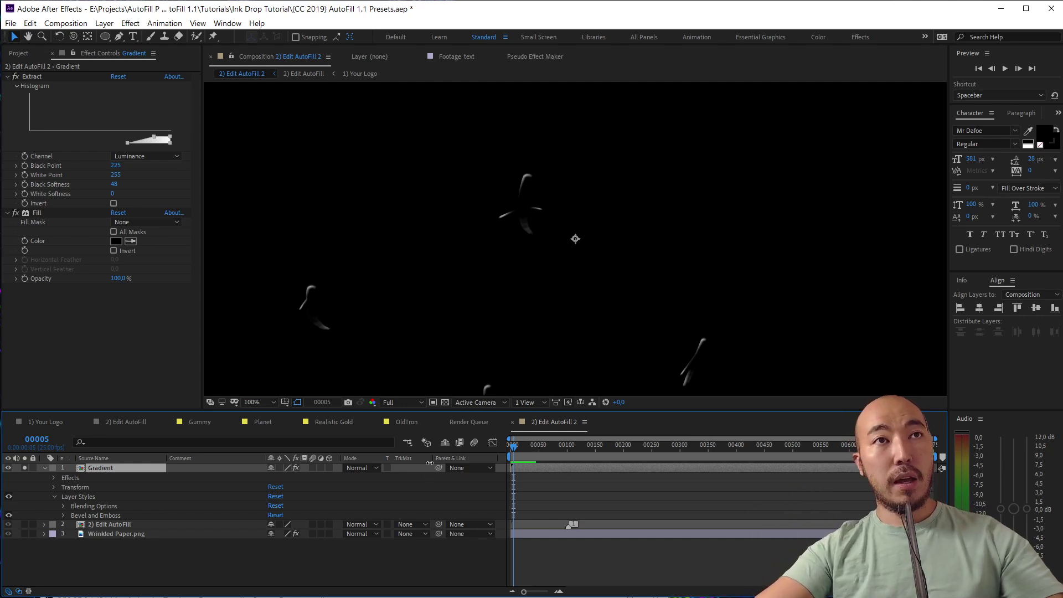
Step: Give the Gradient layer a yellow label and reveal its Bevel and Emboss settings
left_click(53, 468)
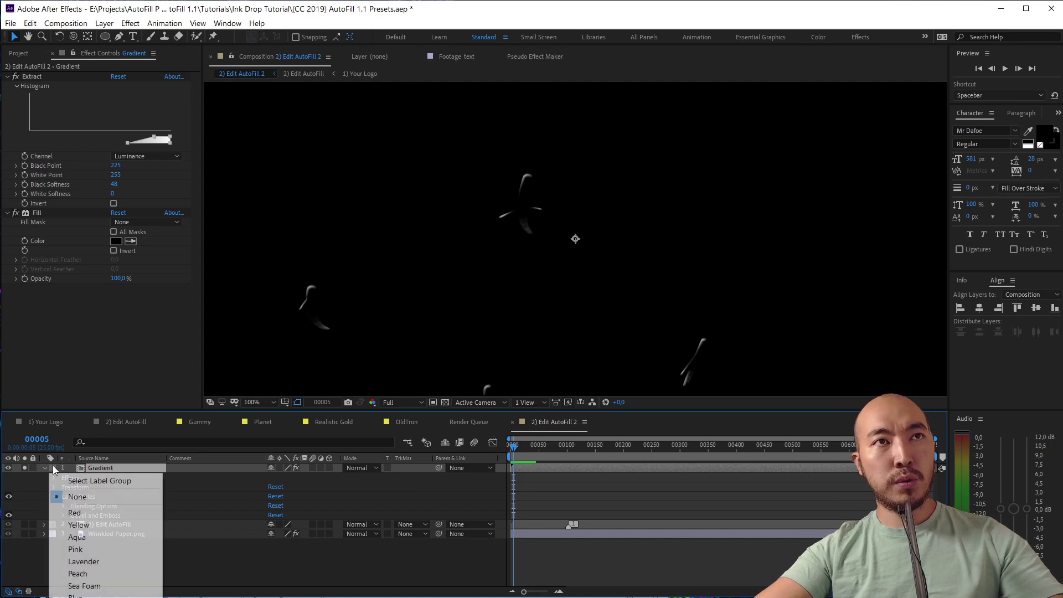
left_click(90, 524)
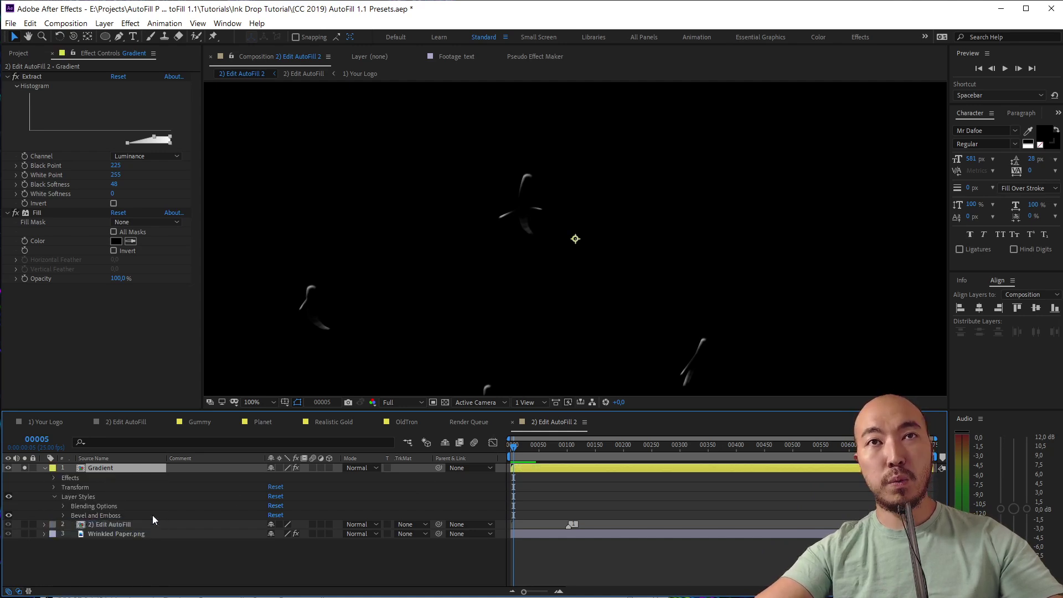
left_click(44, 467)
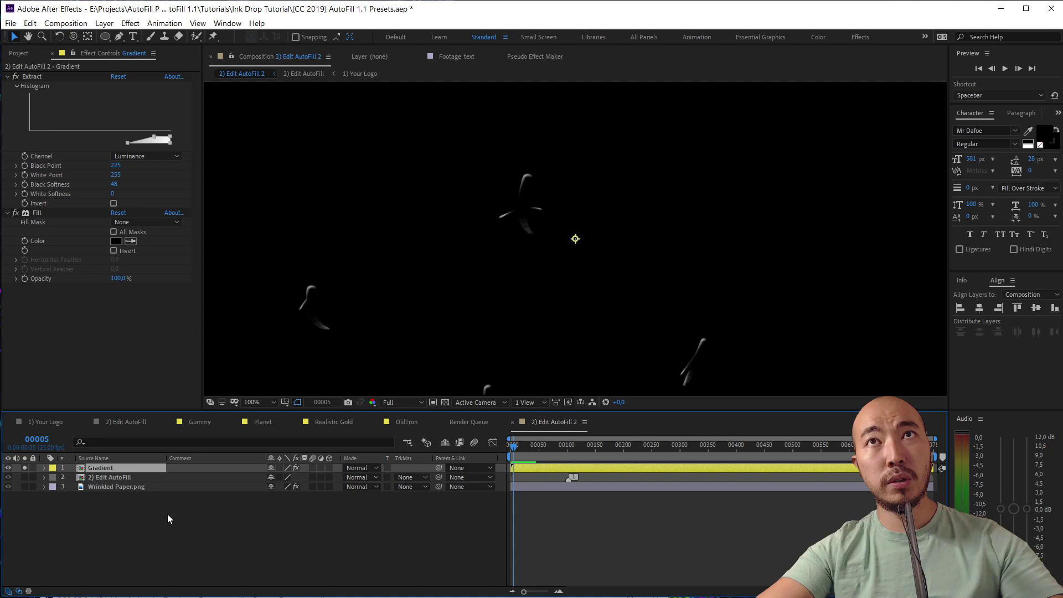
left_click(44, 465)
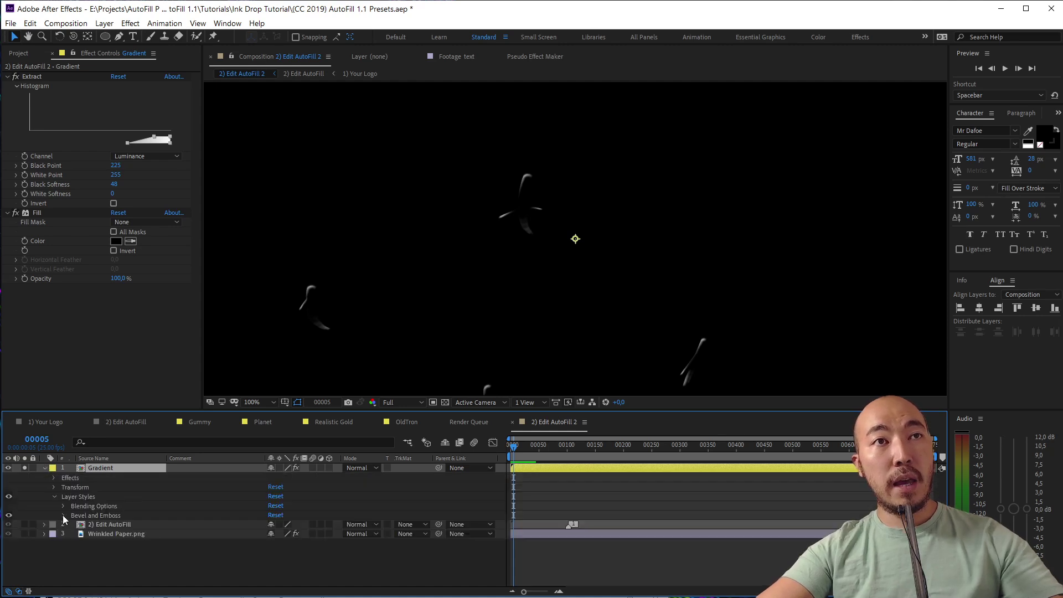
left_click(63, 515)
left_click_drag(300, 410, 301, 357)
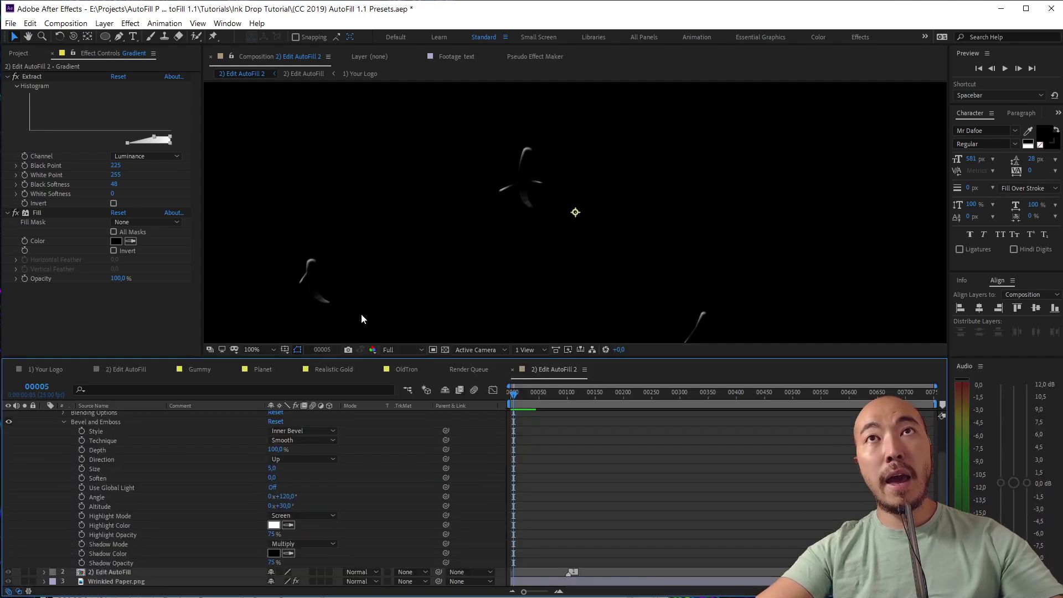
scroll(513, 230, "up", 1)
left_click_drag(513, 230, 585, 234)
Step: Set the bevel's Highlight Opacity to 100%, Shadow Color to white, and Shadow Mode to Screen
left_click_drag(272, 535, 375, 537)
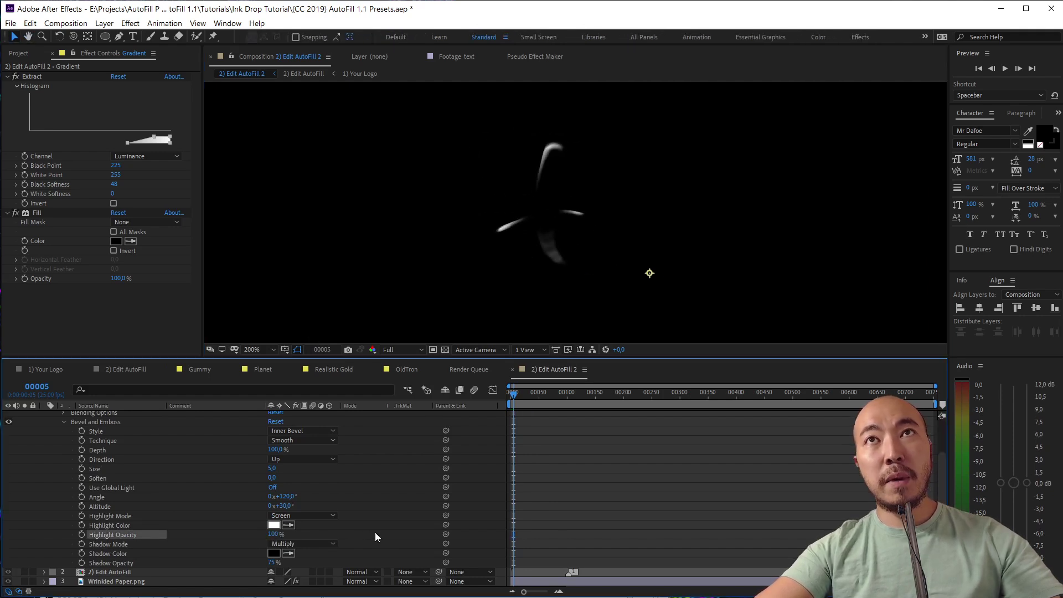
left_click(274, 553)
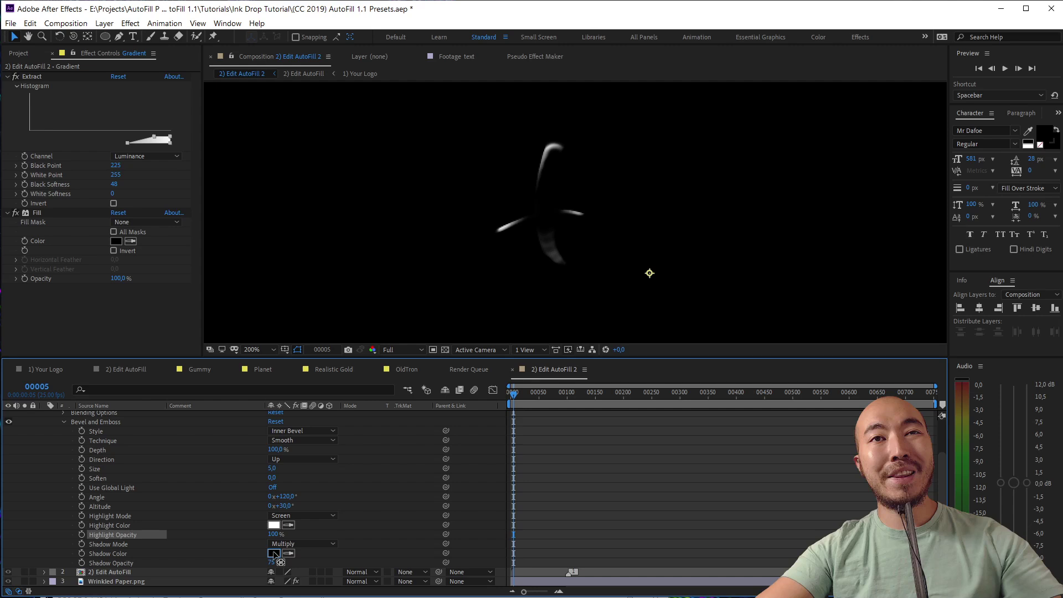
left_click_drag(171, 248, 152, 191)
left_click(393, 193)
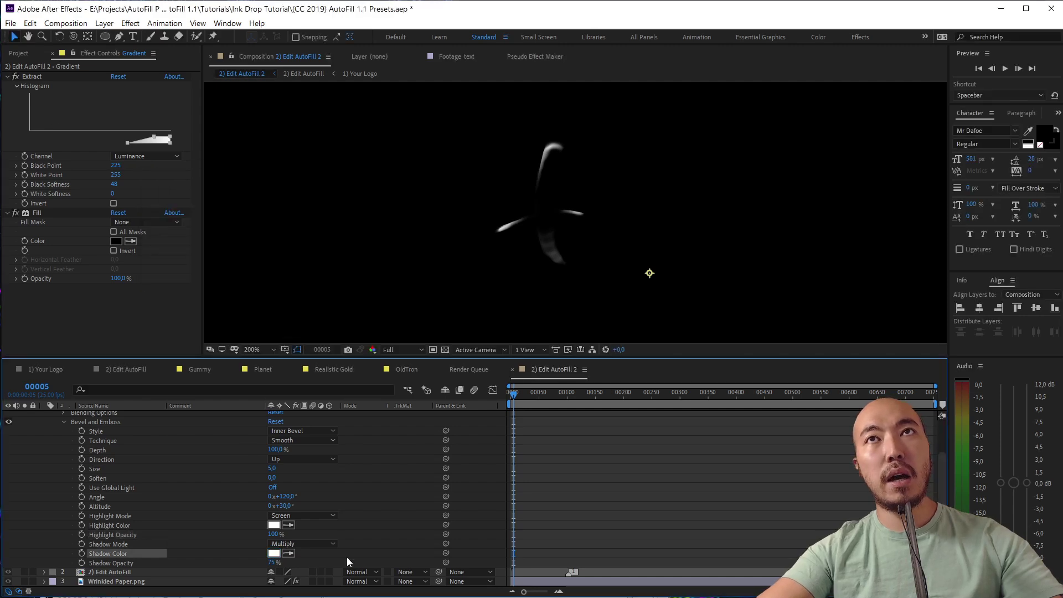
left_click(310, 544)
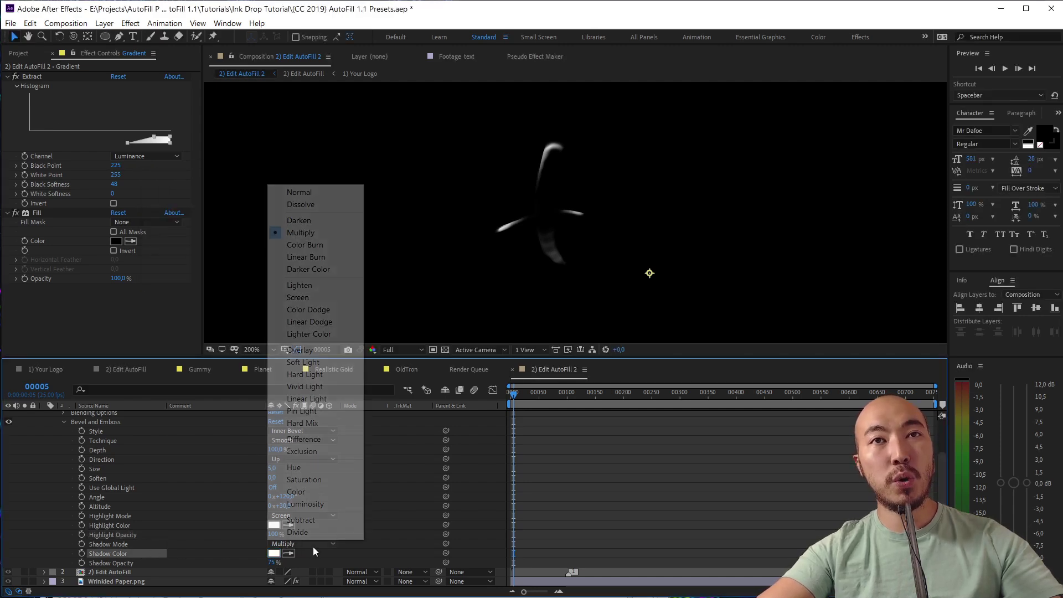
left_click(308, 299)
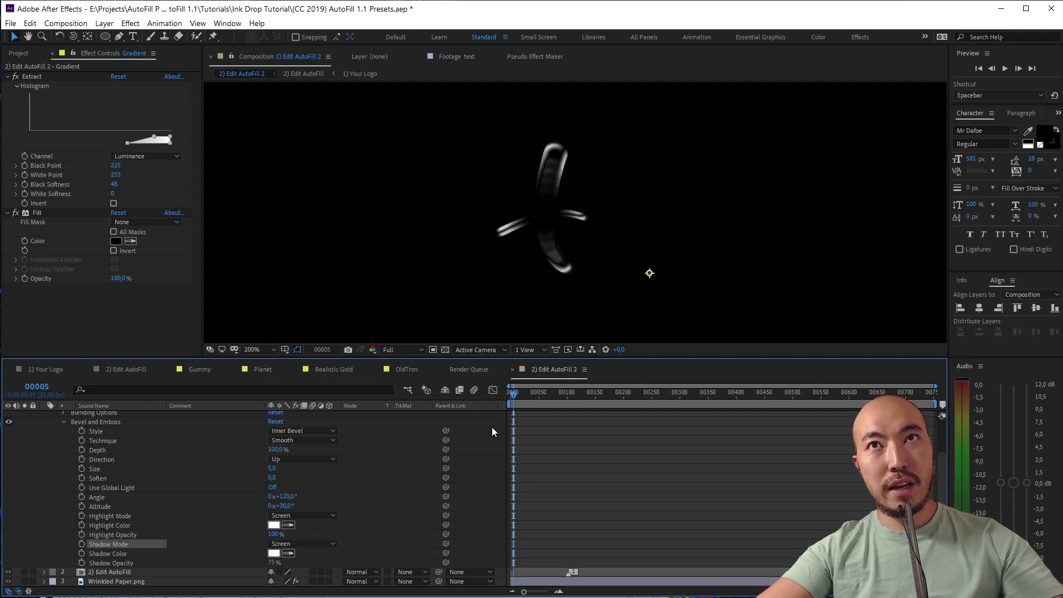
Step: Preview the beveled ink-drop animation at 100% and in the full-window view
key("comma")
key("space")
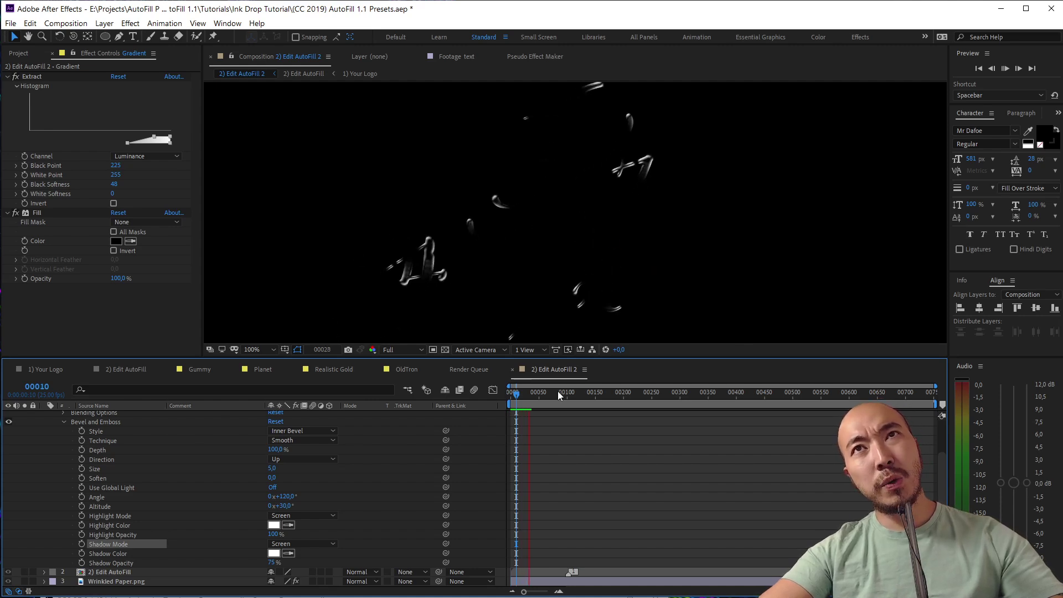
key("Home")
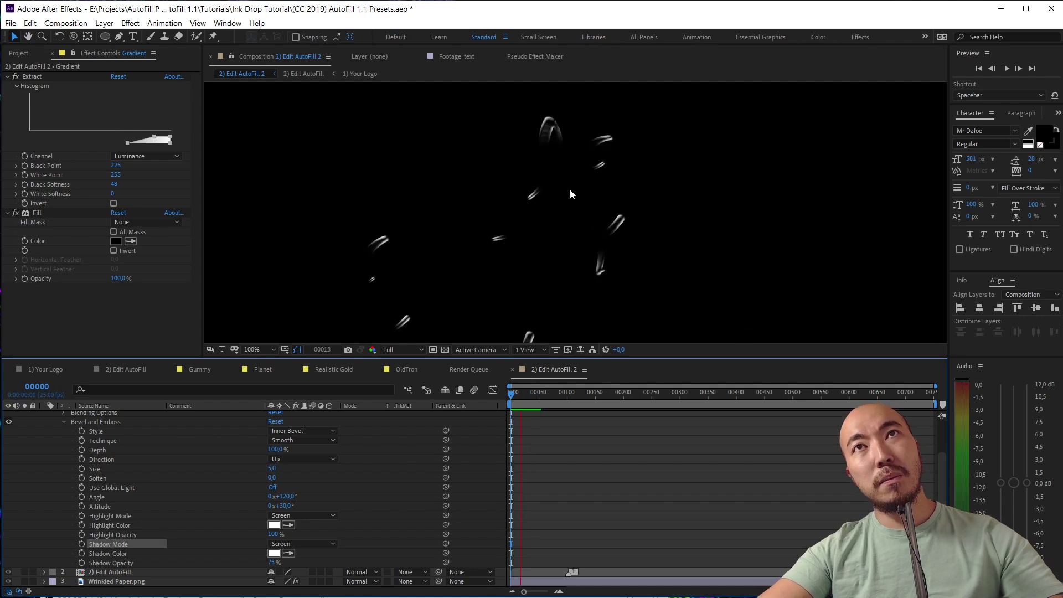
key("space")
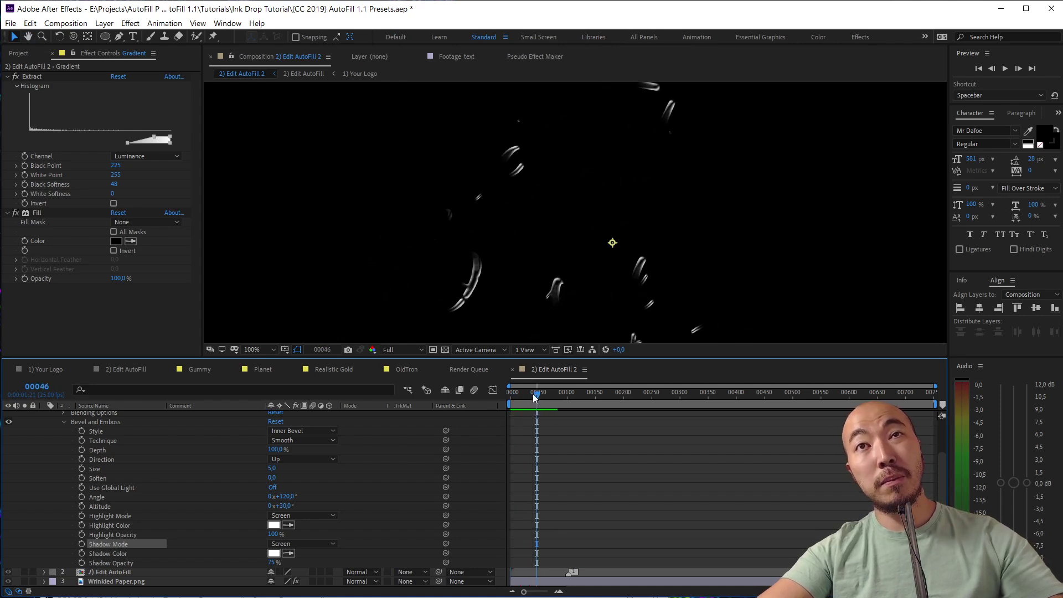
key("Home")
key("space")
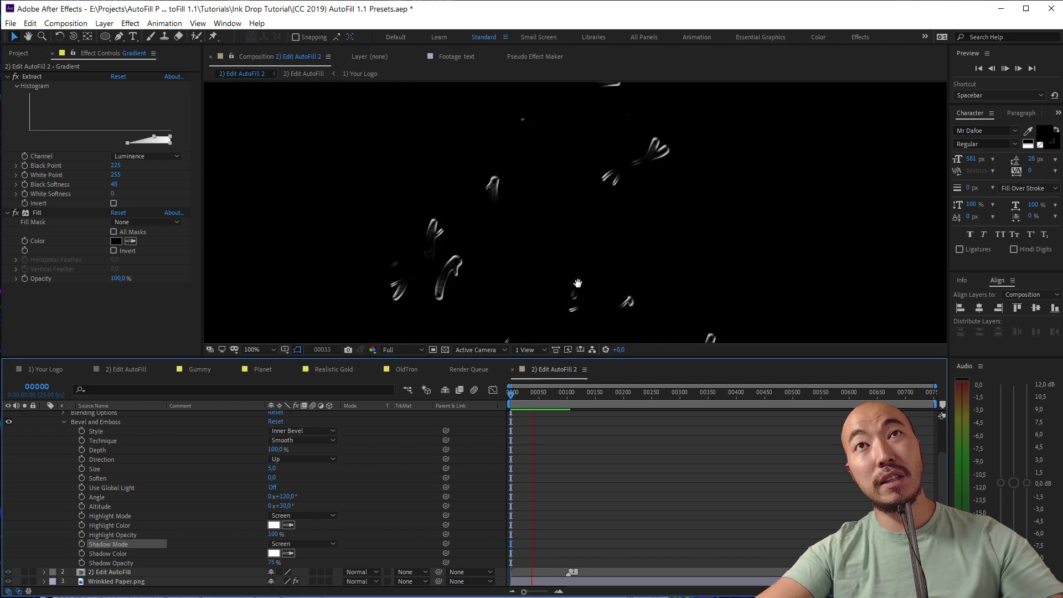
key("space")
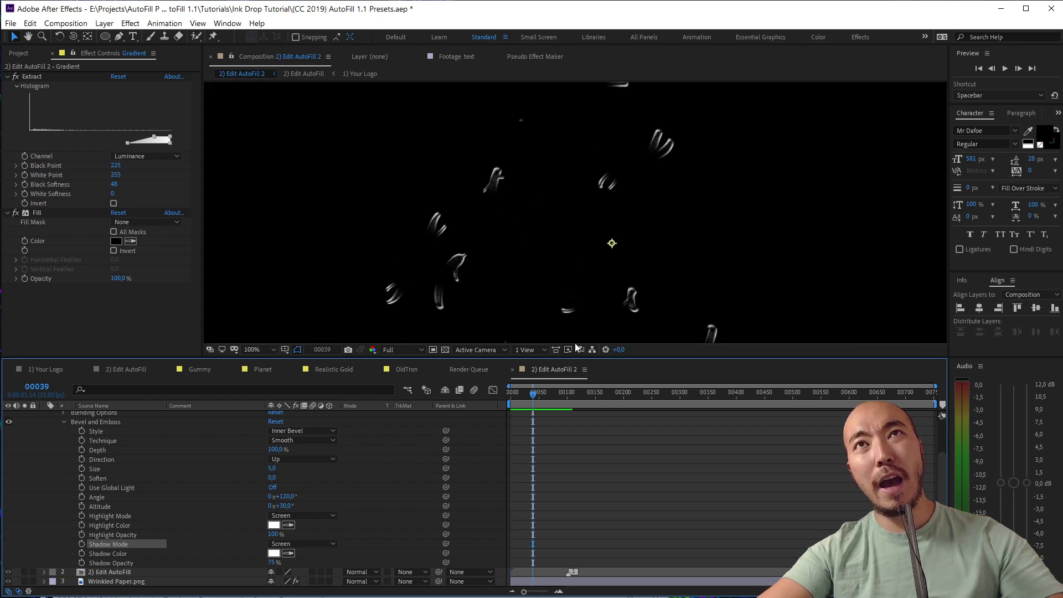
key("grave")
key("space")
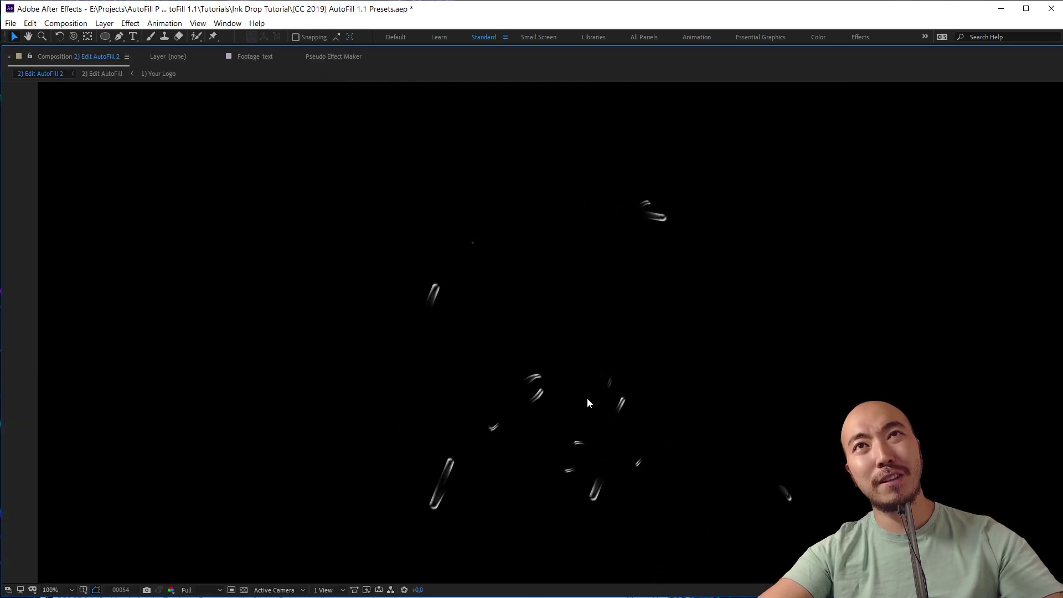
key("space")
key("grave")
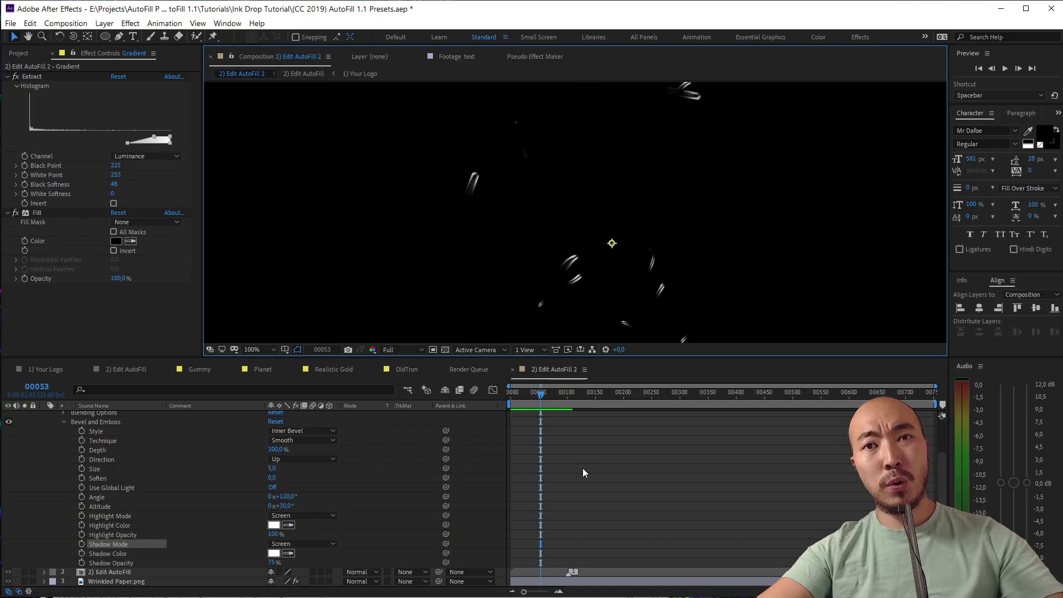
Step: Return to frame 0, zoom the viewer to 200%, and deselect the Gradient layer
left_click_drag(526, 394, 498, 453)
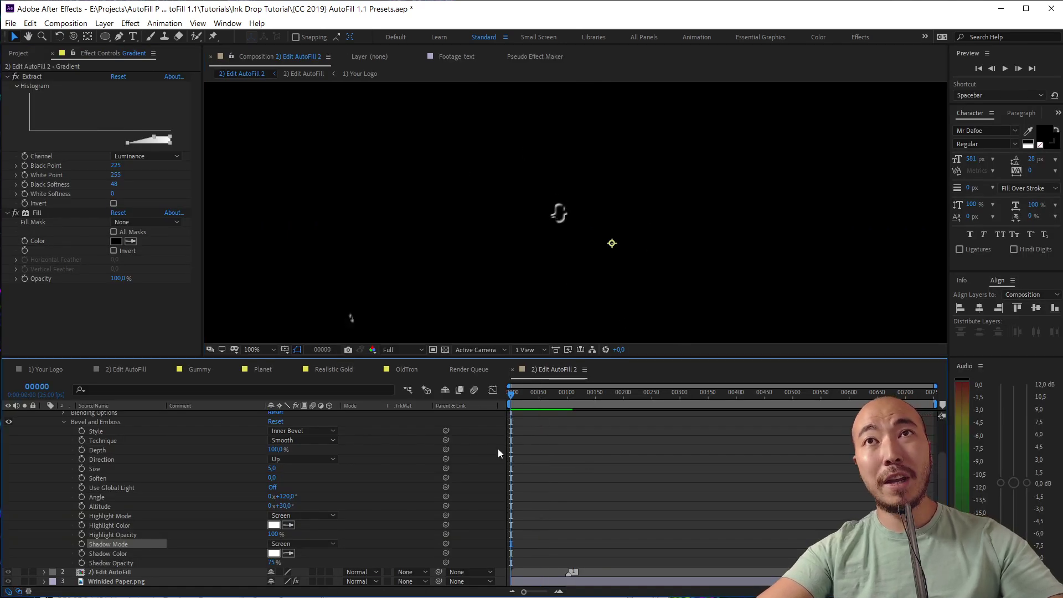
key("period")
scroll(402, 440, "up", 2)
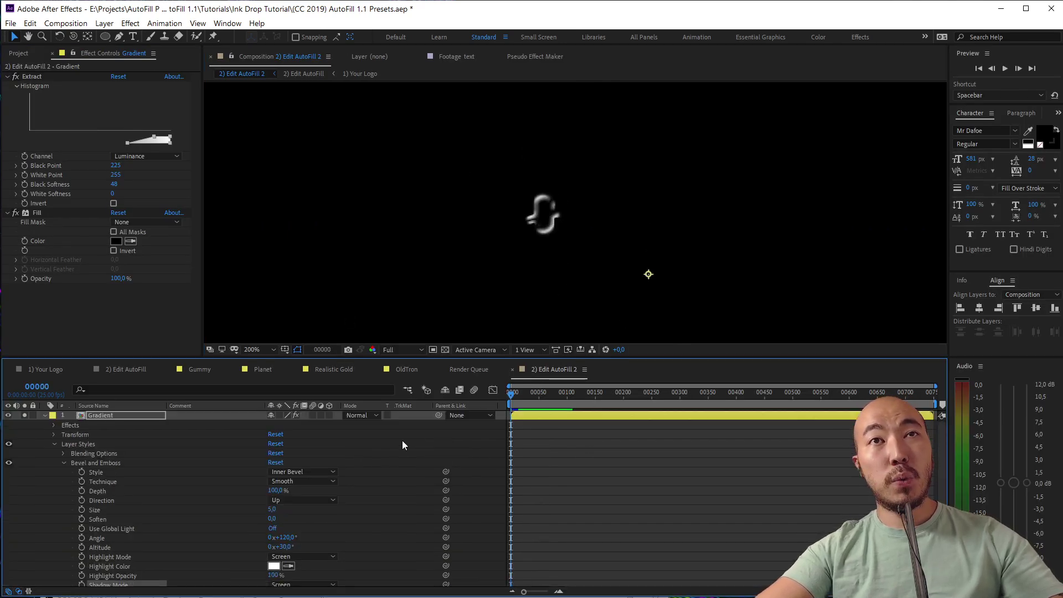
key("F2")
Step: Lower the Gradient bevel's Shadow Opacity to 36% and preview the result
left_click(44, 416)
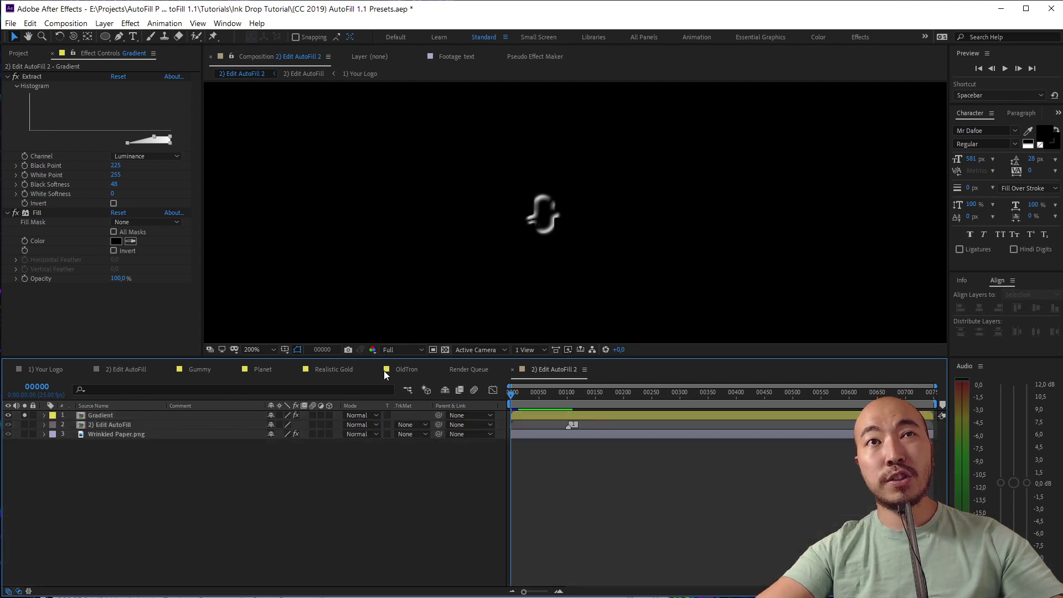
left_click(45, 416)
scroll(304, 514, "down", 5)
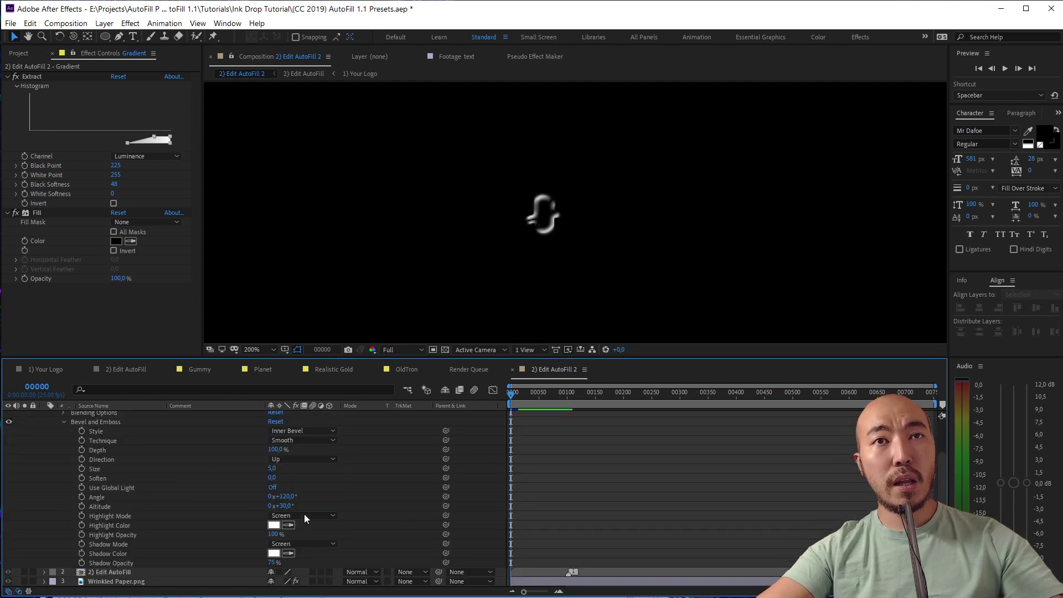
left_click_drag(275, 563, 253, 568)
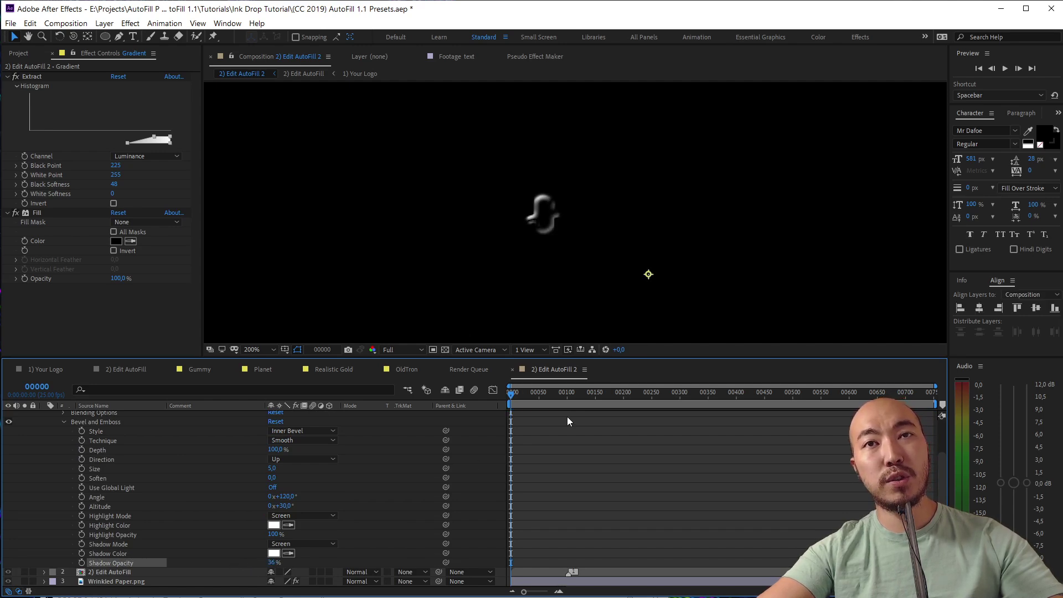
key("space")
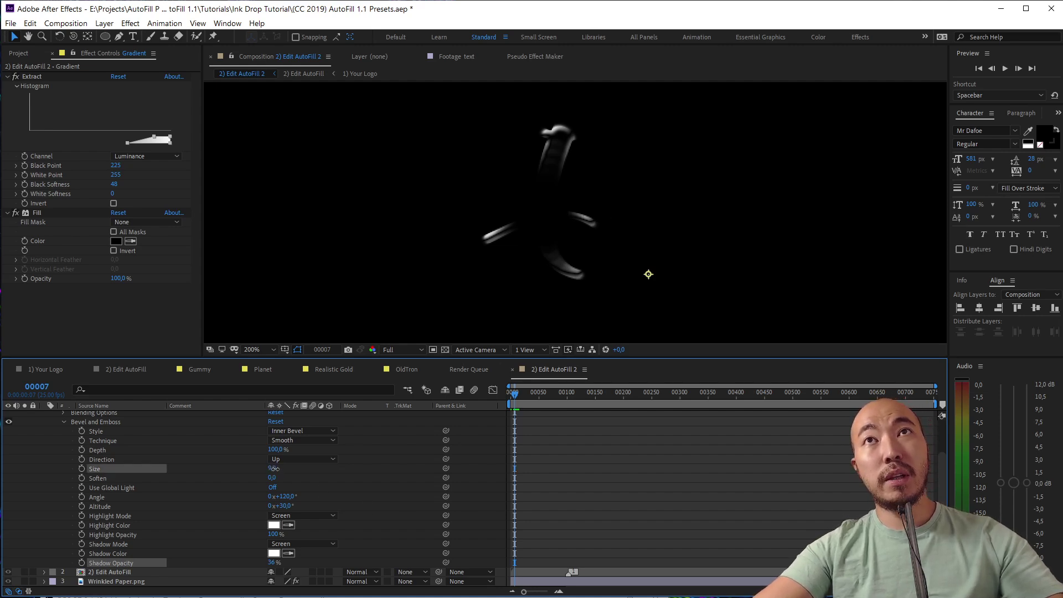
Step: Set the bevel Size to 9 and reduce Shadow Opacity to 15%
left_click_drag(274, 470, 276, 471)
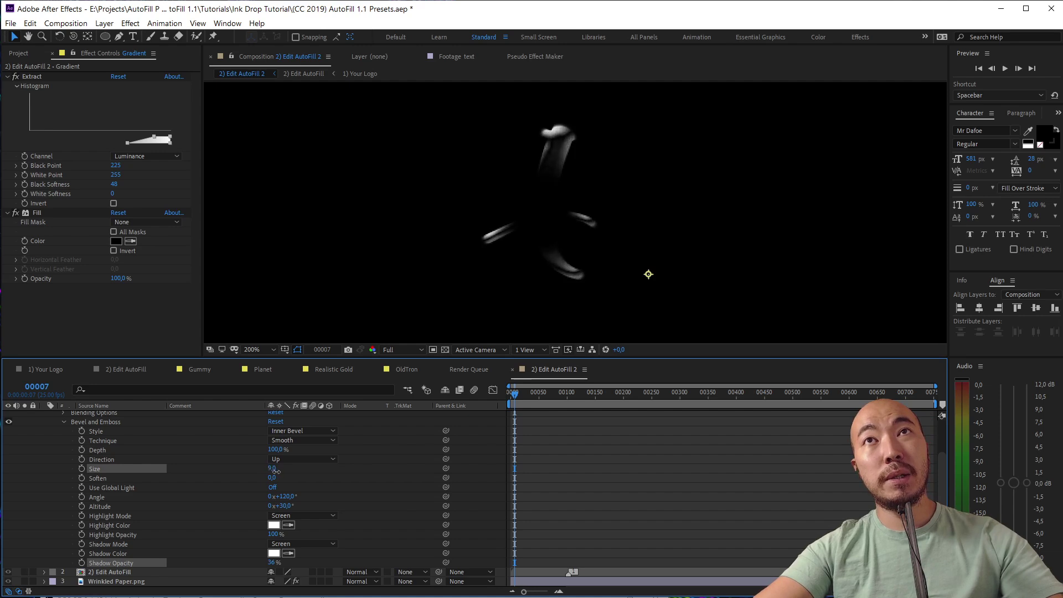
scroll(566, 210, "up", 2)
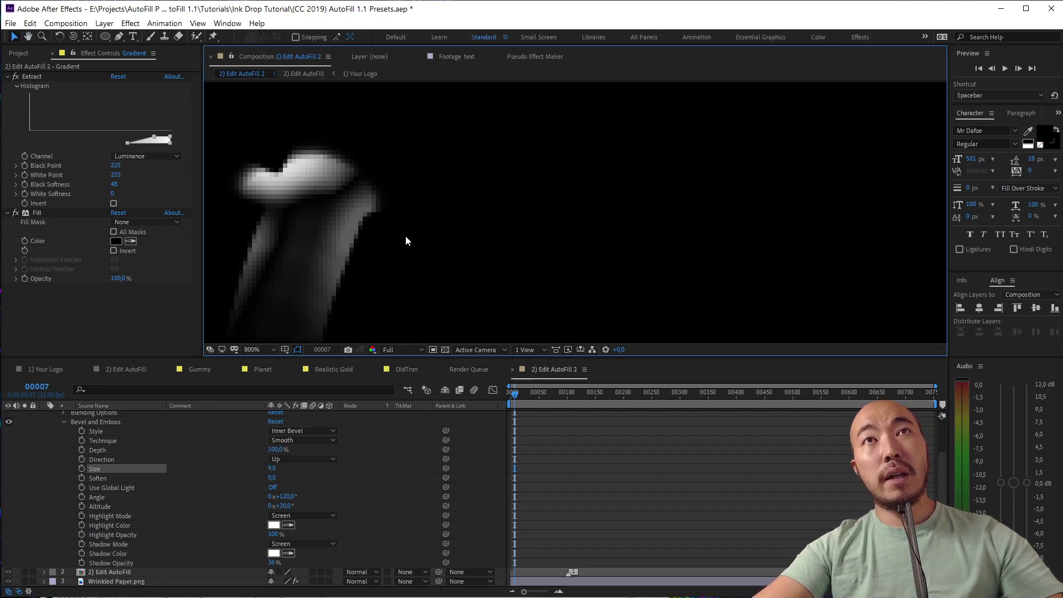
left_click_drag(405, 234, 618, 213)
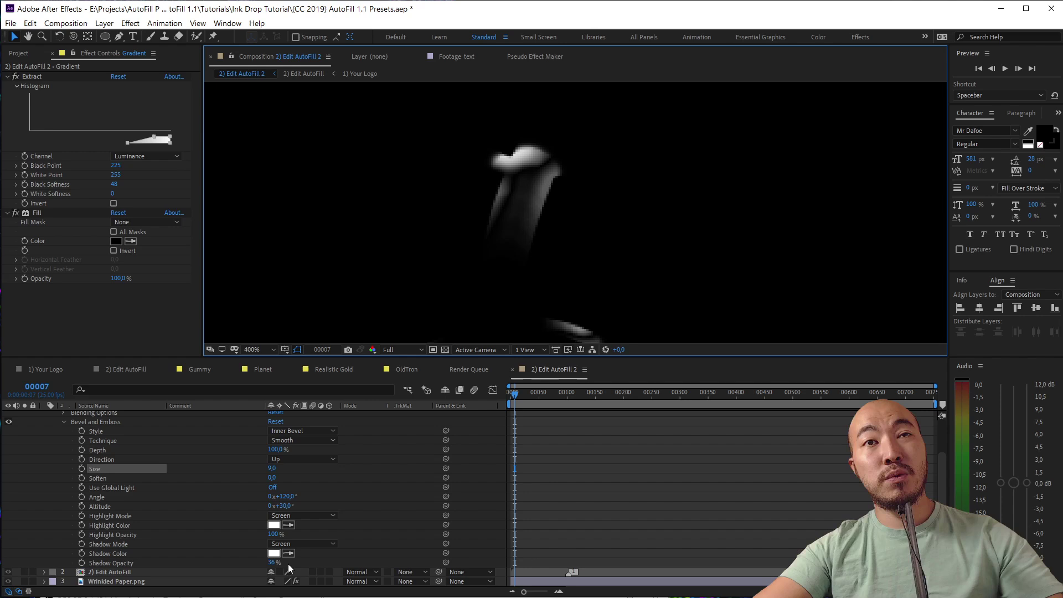
mouse_move(270, 562)
left_mouse_down()
mouse_move(248, 563)
mouse_move(262, 536)
mouse_move(251, 540)
mouse_move(264, 546)
left_mouse_up()
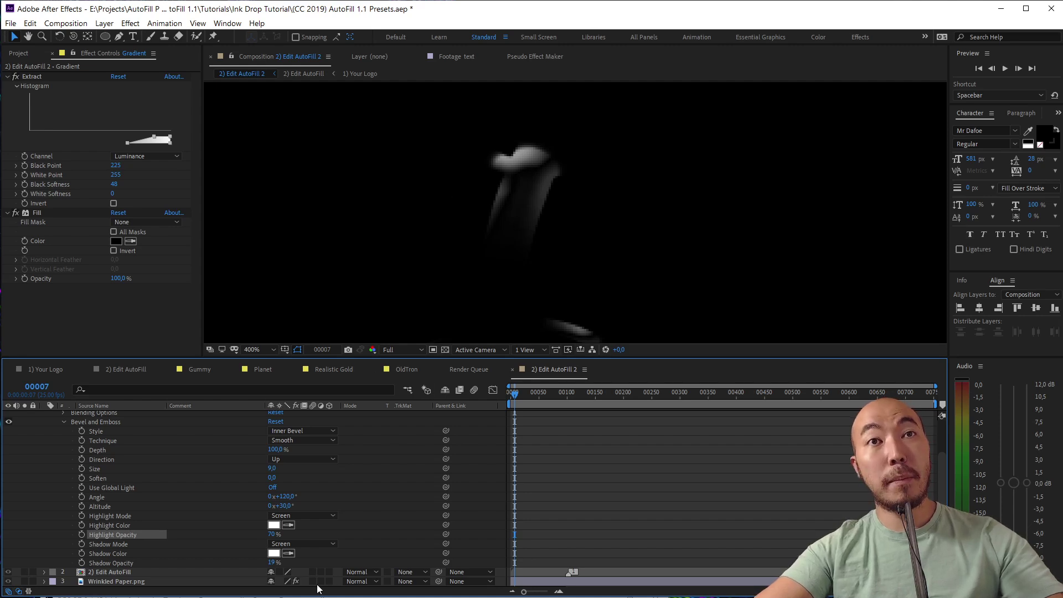
left_click_drag(280, 562, 275, 562)
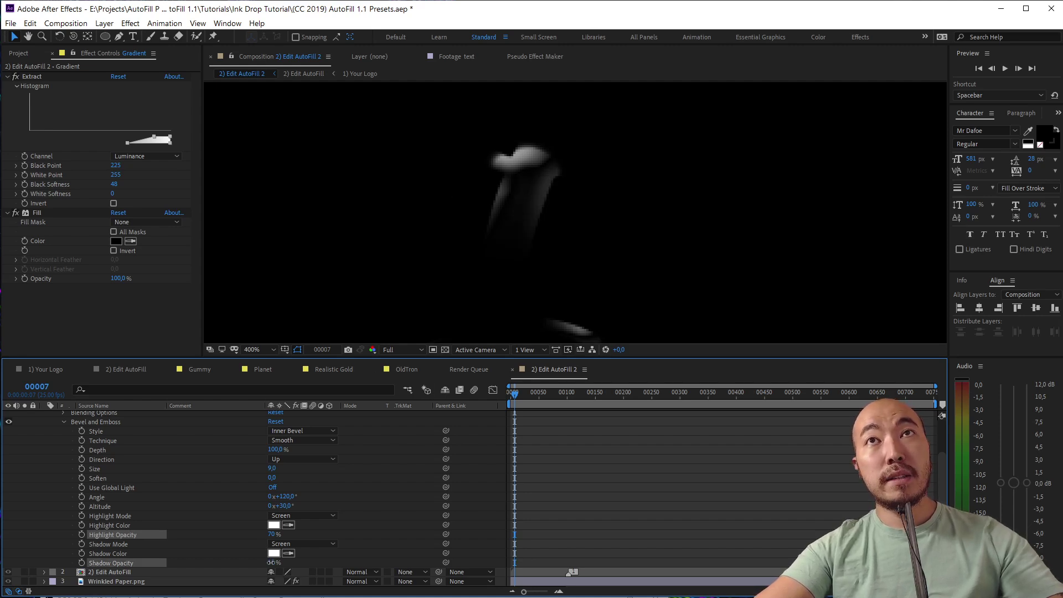
scroll(70, 437, "up", 2)
Step: Duplicate the Gradient layer, set the top copy to Screen mode, and expand its Bevel and Emboss settings
left_click(45, 416)
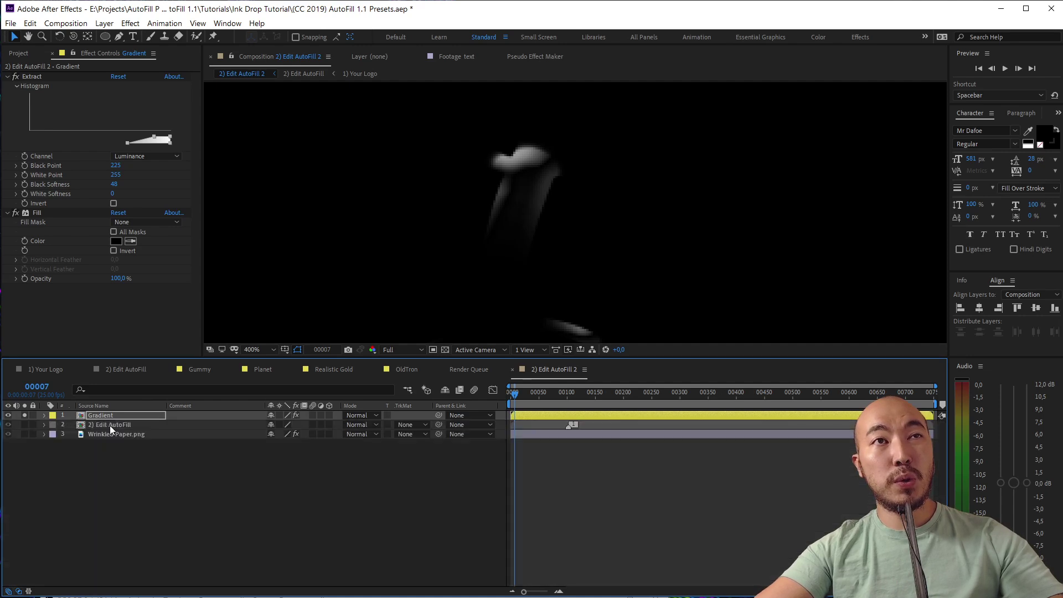
key("ctrl+d")
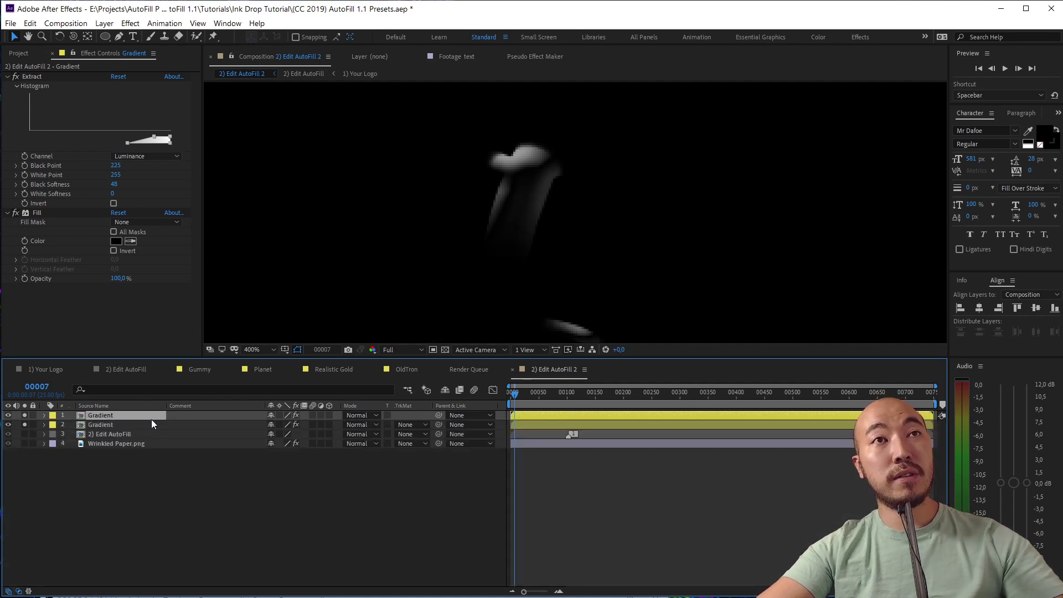
left_click(350, 414)
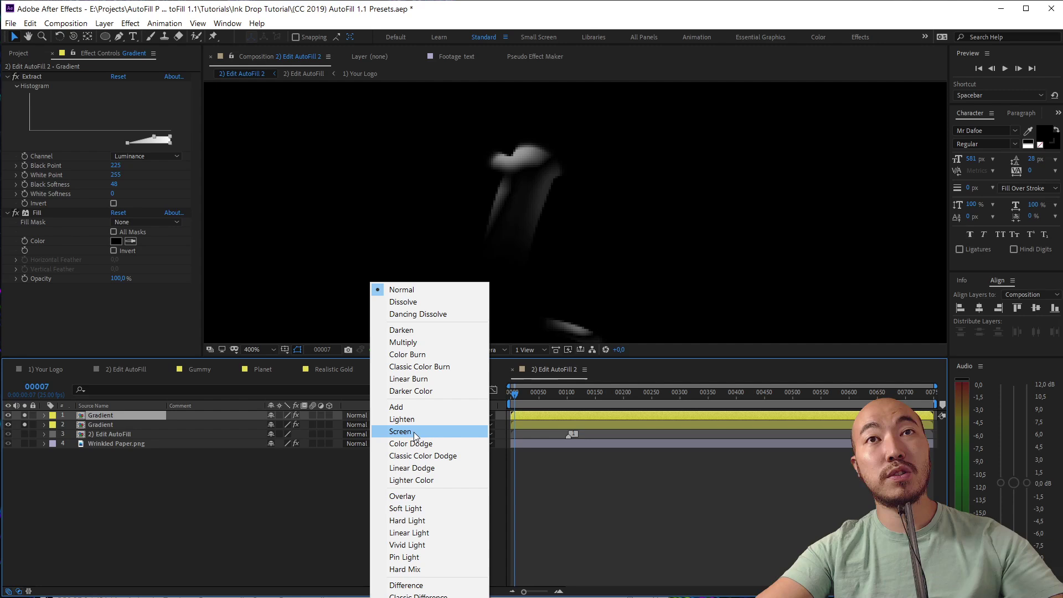
left_click(389, 433)
left_click(284, 515)
left_click(44, 416)
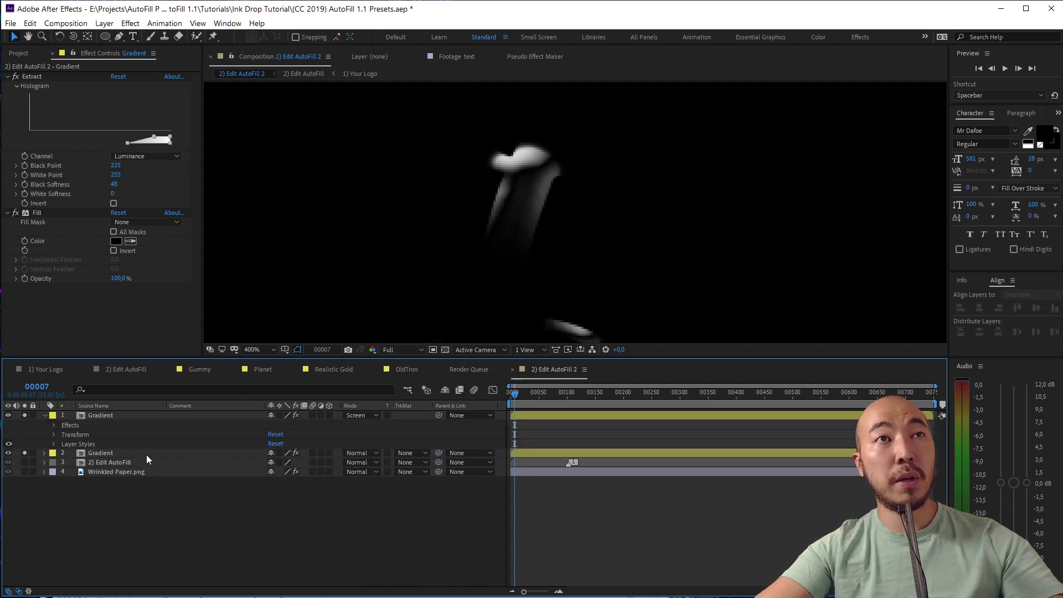
left_click(54, 444)
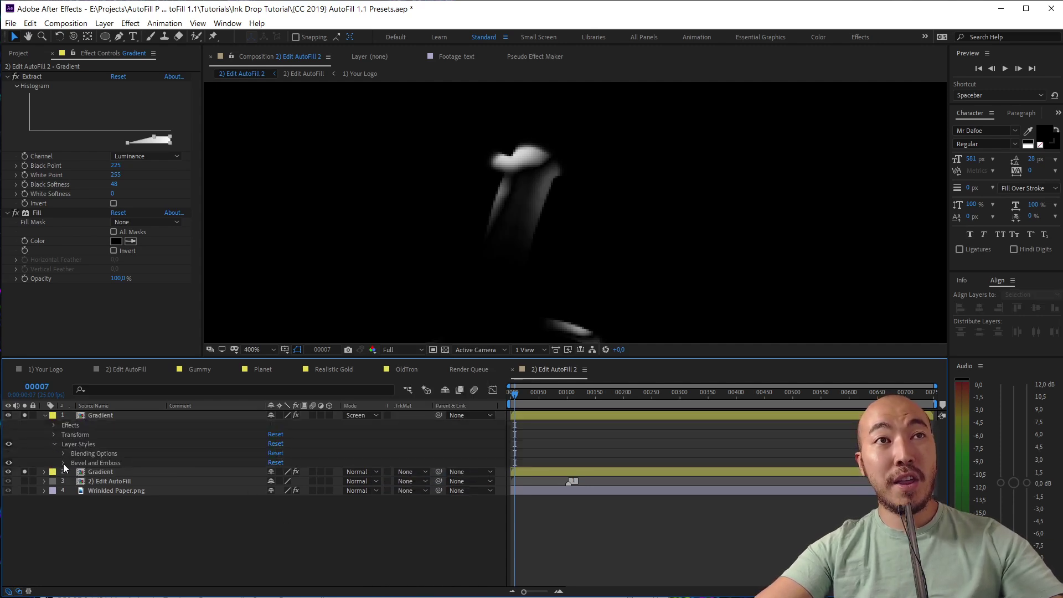
left_click(63, 463)
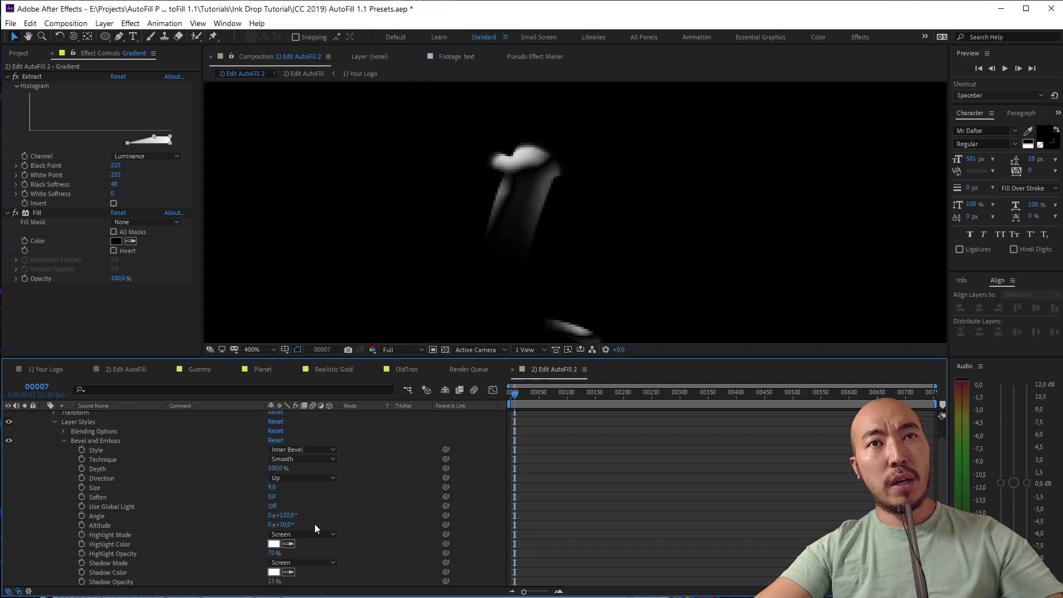
Step: Set the copy's bevel to Angle 223°, Size 8, Altitude 73° and Shadow Opacity 0%, and adjust highlight opacity
left_click_drag(284, 514, 339, 512)
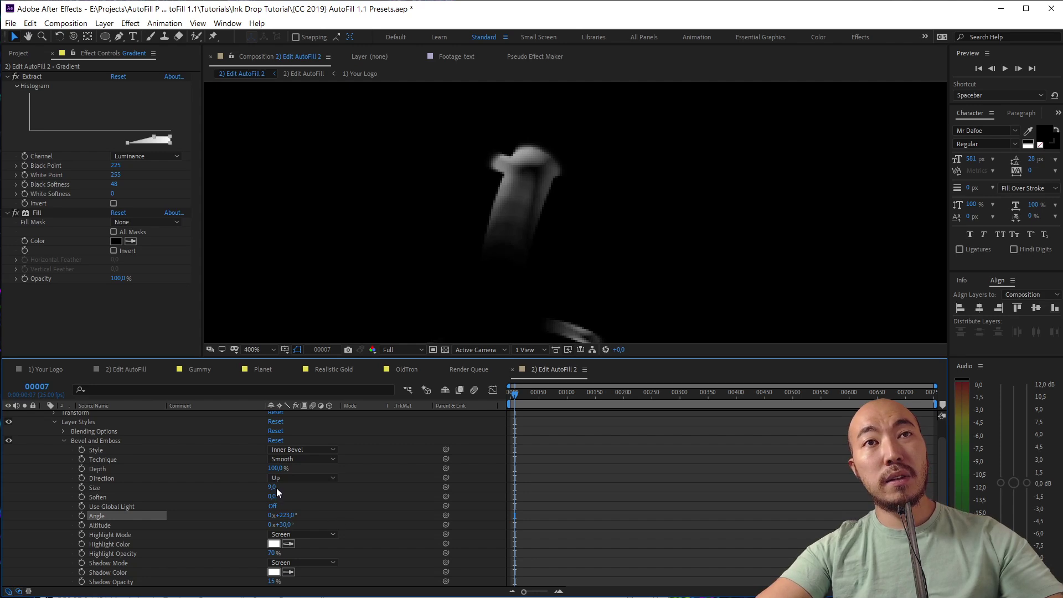
mouse_move(277, 487)
left_mouse_down()
mouse_move(264, 488)
mouse_move(332, 469)
mouse_move(313, 475)
left_mouse_up()
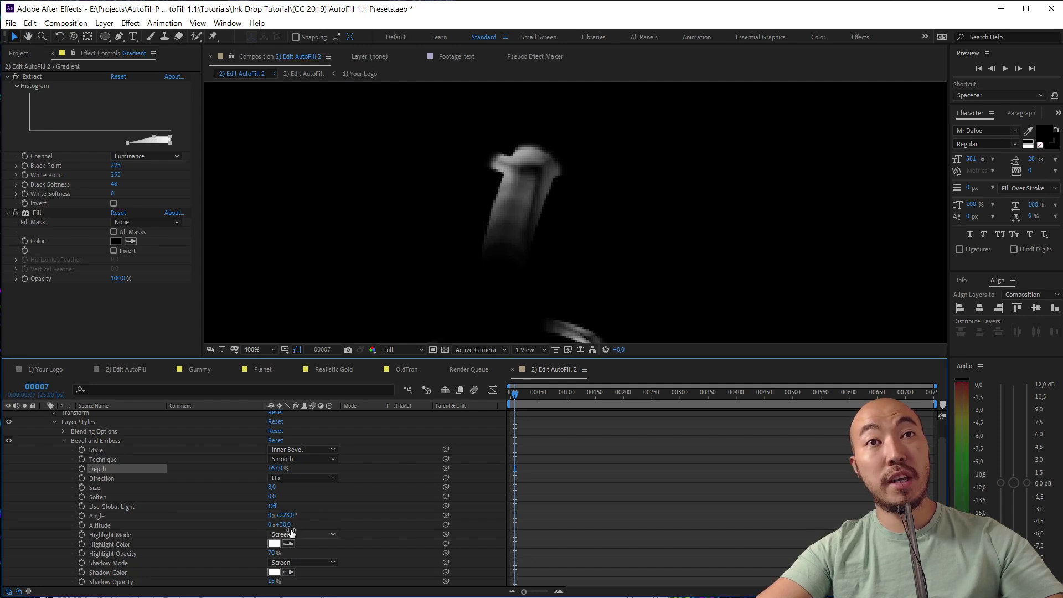
mouse_move(294, 525)
left_mouse_down()
mouse_move(319, 522)
mouse_move(305, 523)
left_mouse_up()
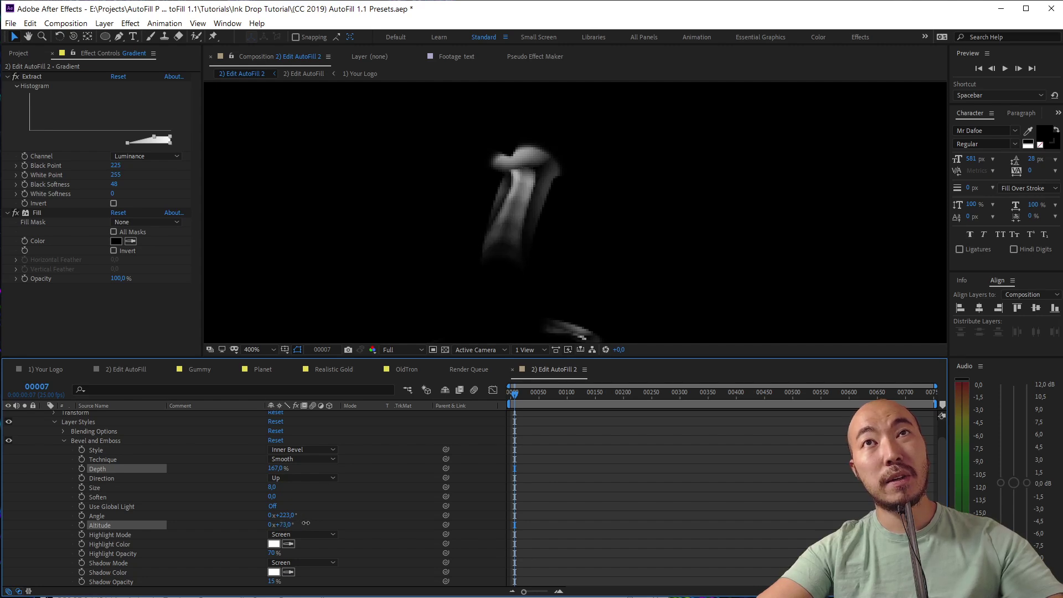
left_click_drag(273, 581, 243, 588)
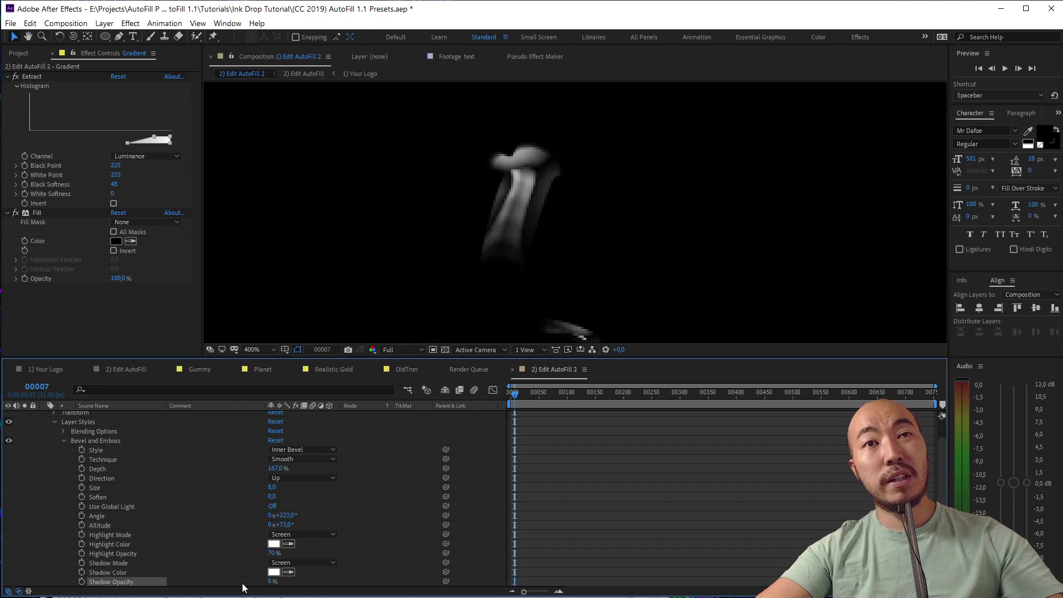
left_click_drag(275, 556, 308, 553)
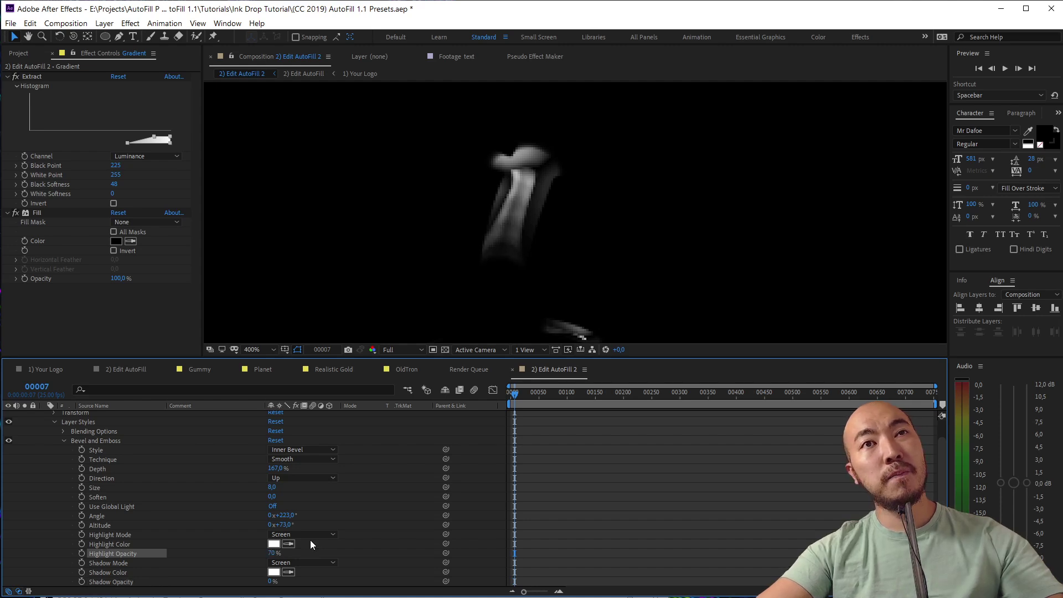
Step: Rotate the bevel angle further, shrink its size, set Soften to 1 and lower the altitude
left_click_drag(289, 516, 327, 515)
left_click_drag(272, 488, 271, 493)
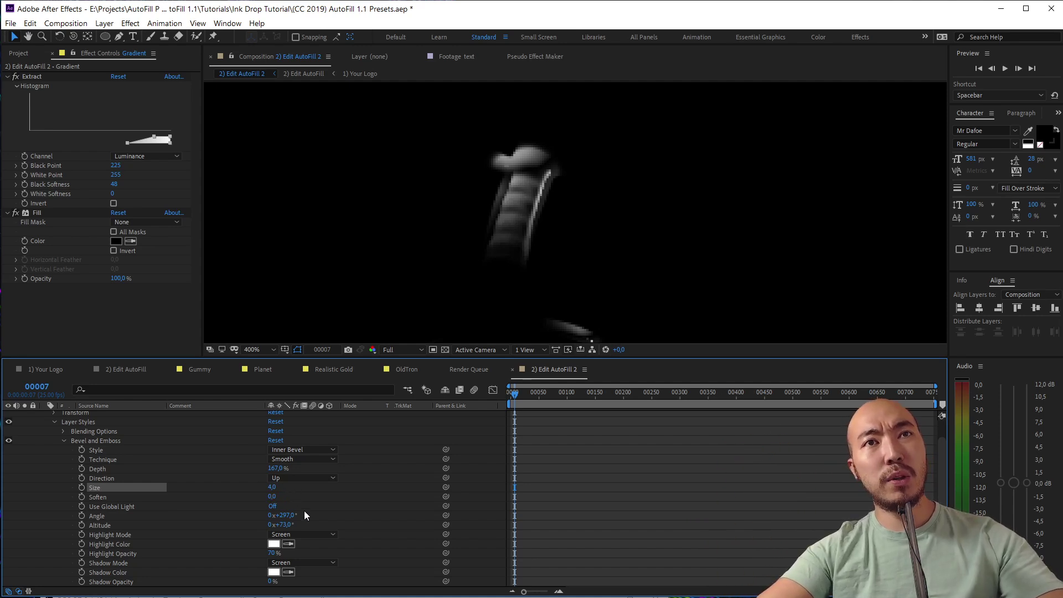
left_click(271, 495)
type("1")
key("Return")
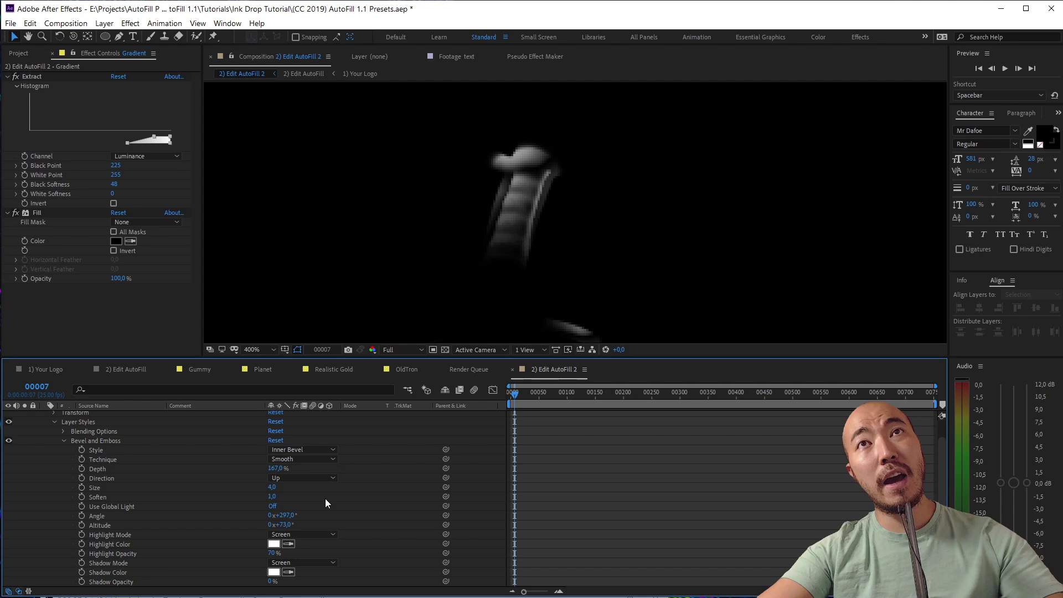
mouse_move(294, 524)
left_mouse_down()
mouse_move(253, 530)
mouse_move(275, 534)
left_mouse_up()
scroll(610, 238, "down", 2)
Step: Preview the bevel from the first frame, then lower the altitude again and shrink the size
key("space")
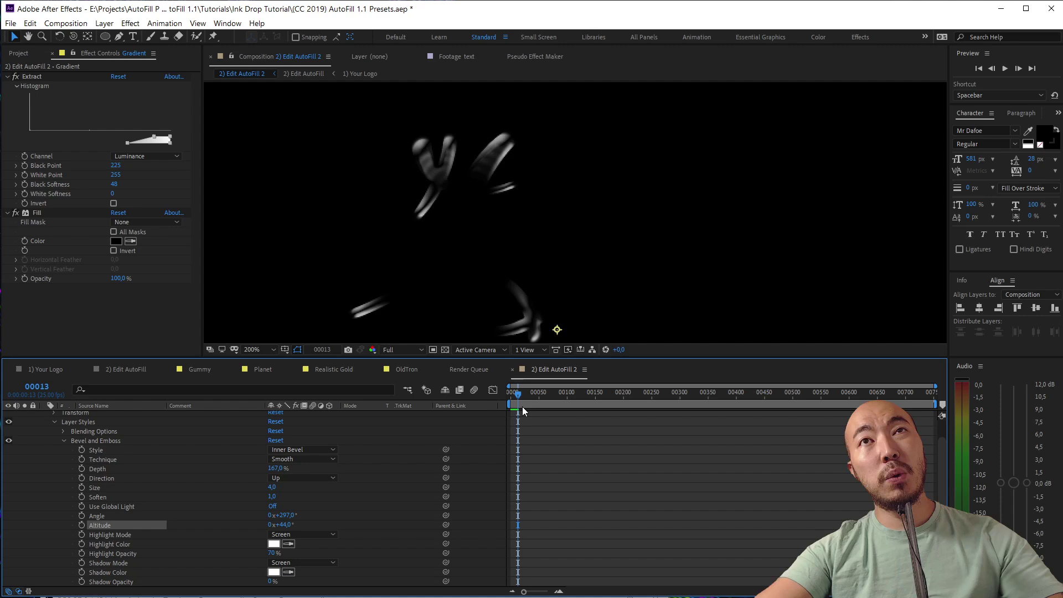
mouse_move(522, 406)
left_mouse_down()
mouse_move(528, 394)
mouse_move(510, 395)
left_mouse_up()
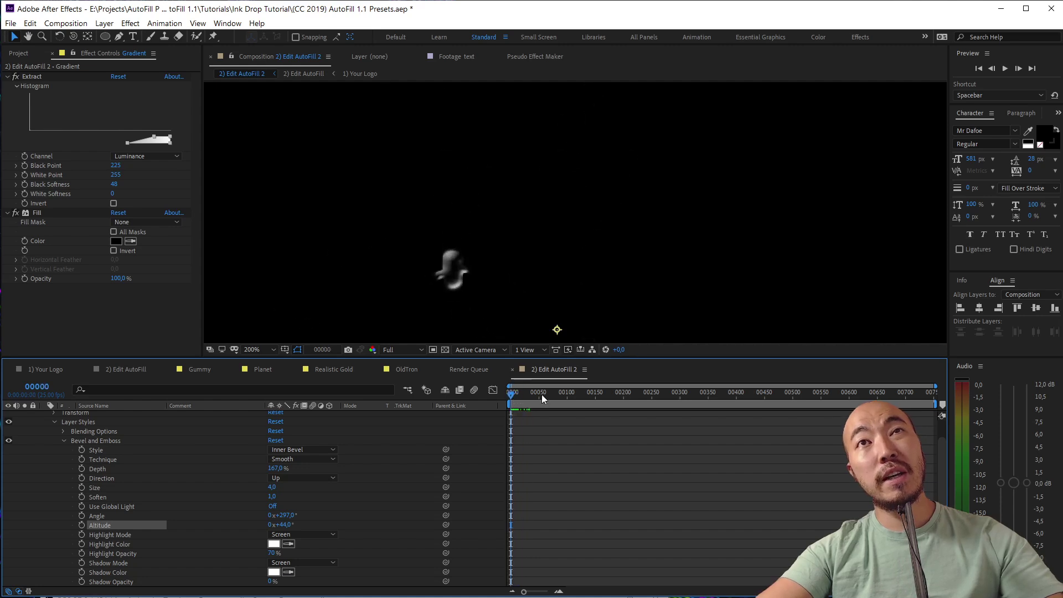
key("space")
key("space")
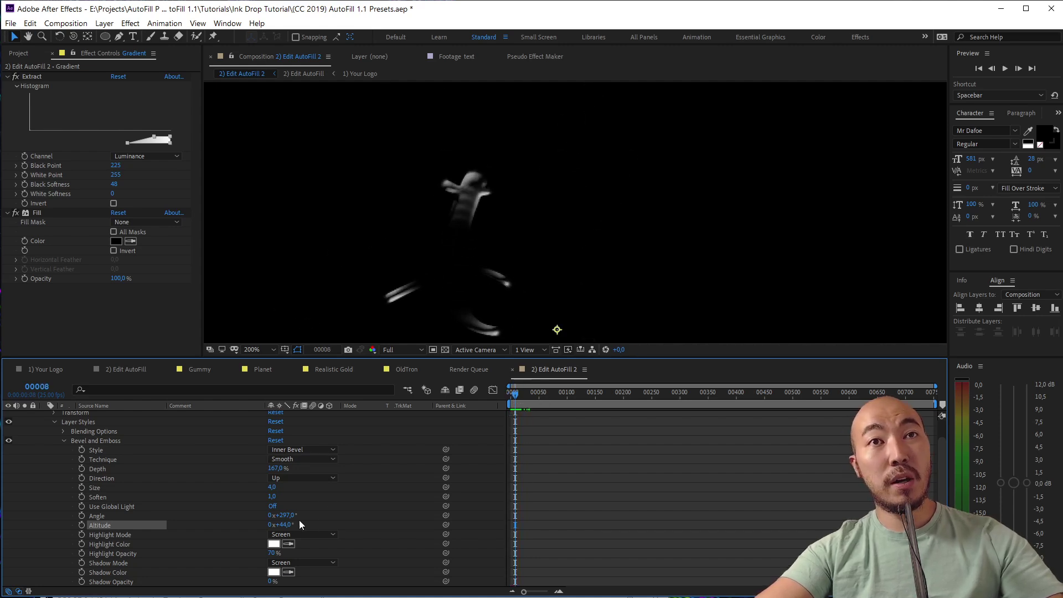
left_click_drag(278, 526, 269, 526)
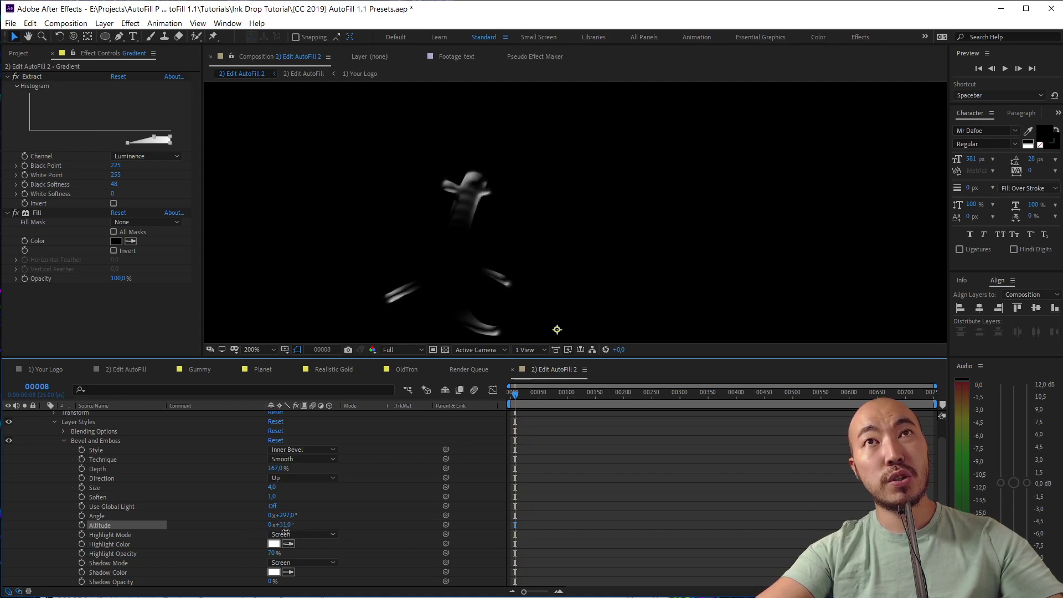
left_click_drag(285, 532, 303, 517)
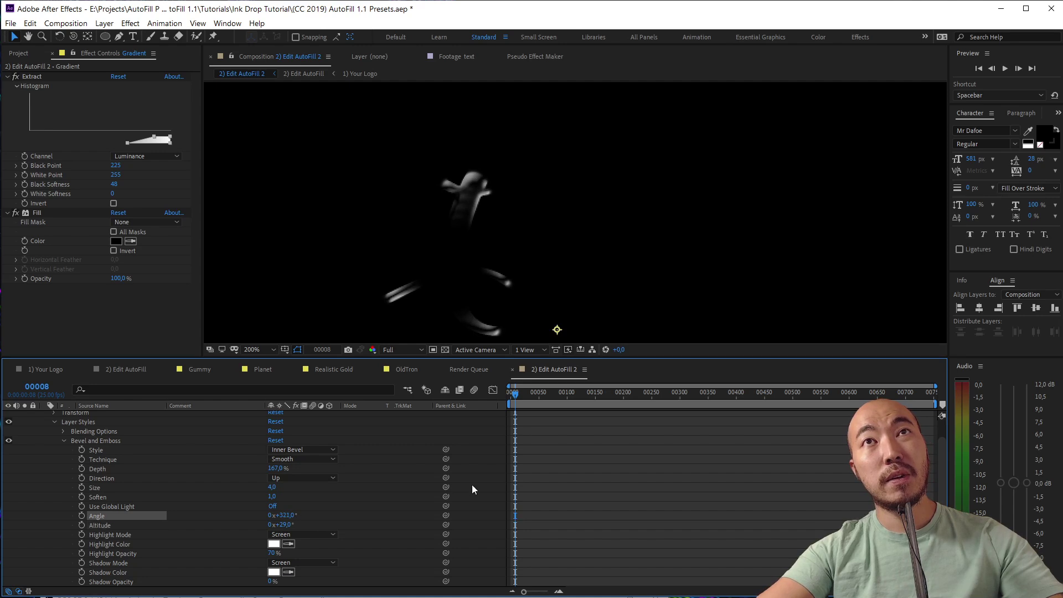
left_click(273, 470)
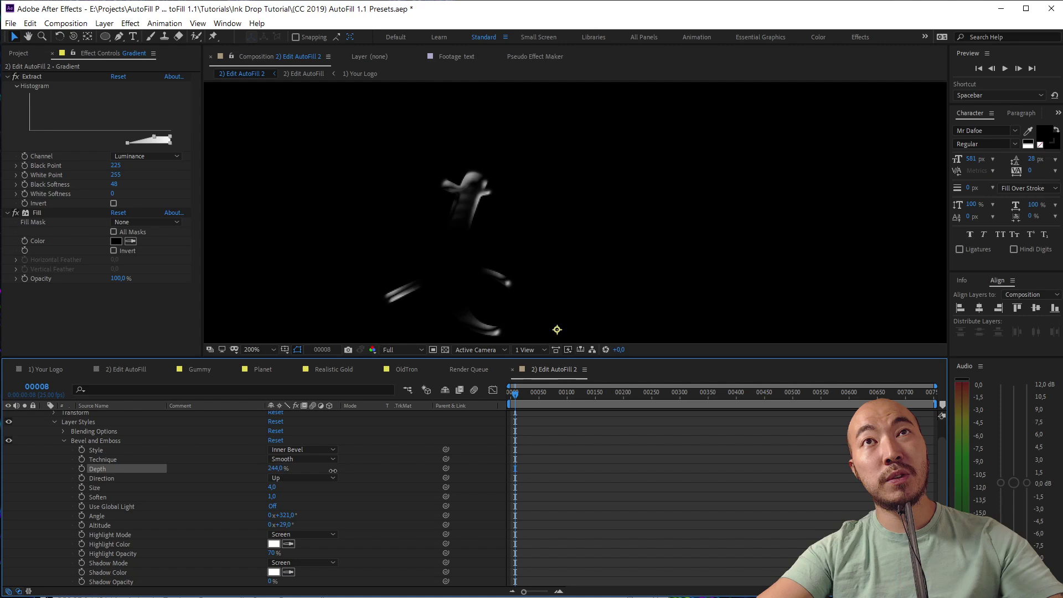
left_click_drag(272, 487, 274, 492)
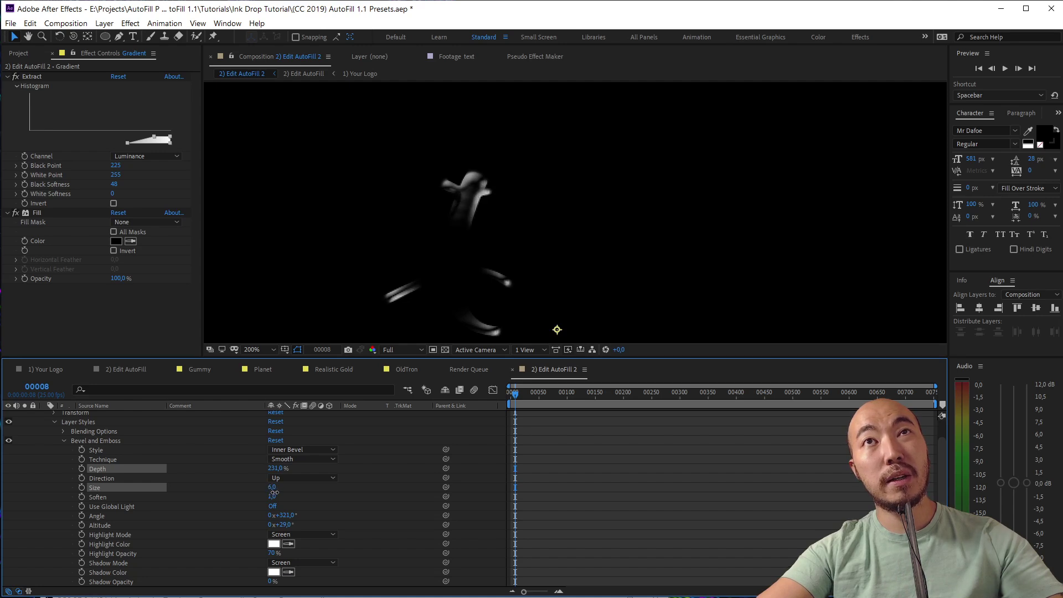
Step: Replay the ink animation from the start, then set bevel Depth to 224% and Altitude to 67°
key("space")
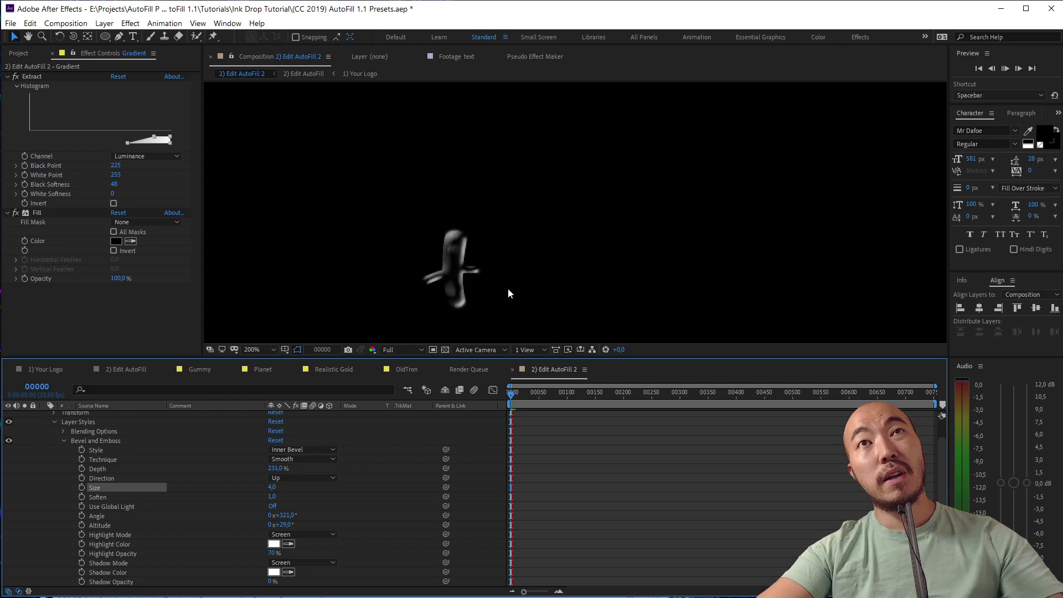
scroll(512, 285, "down", 2)
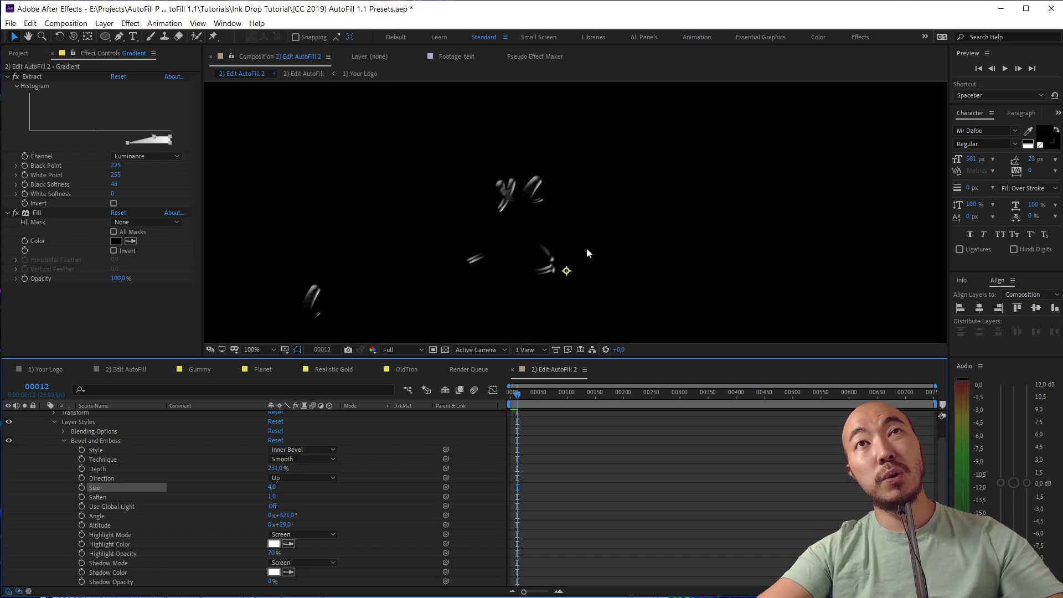
scroll(590, 274, "up", 2)
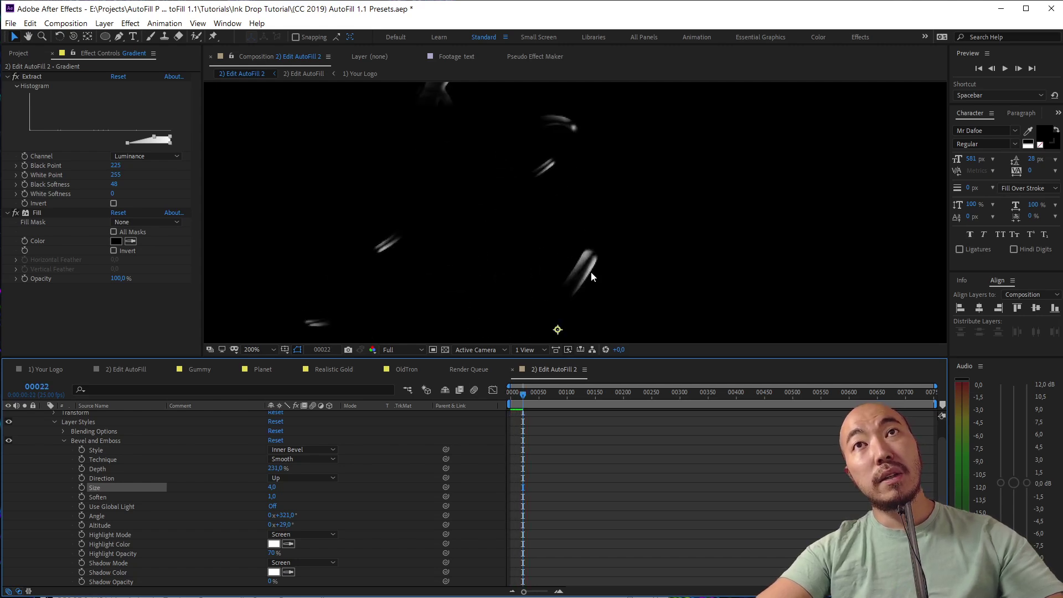
left_click(504, 403)
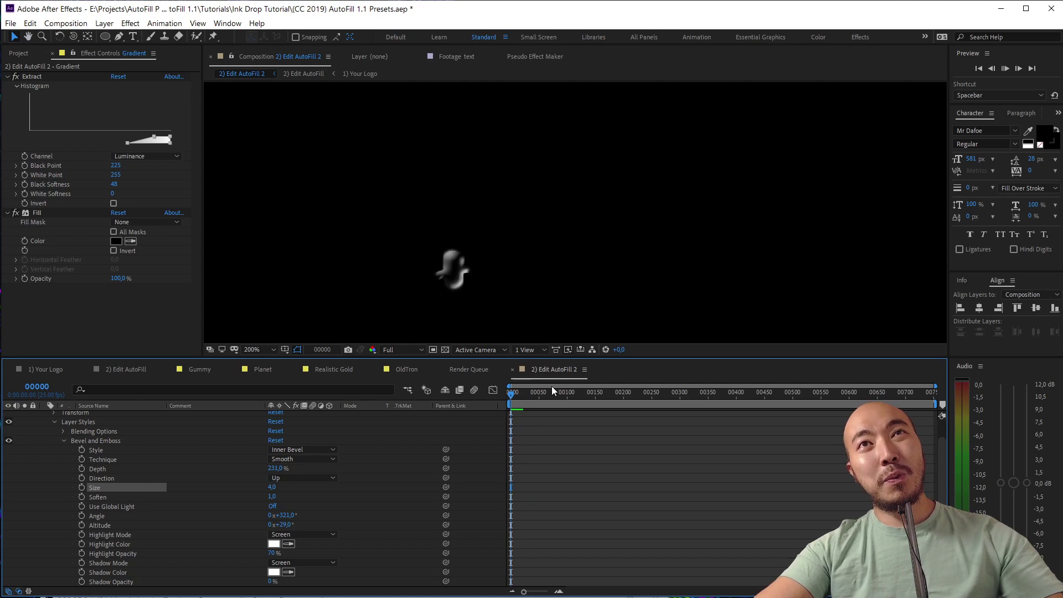
key("space")
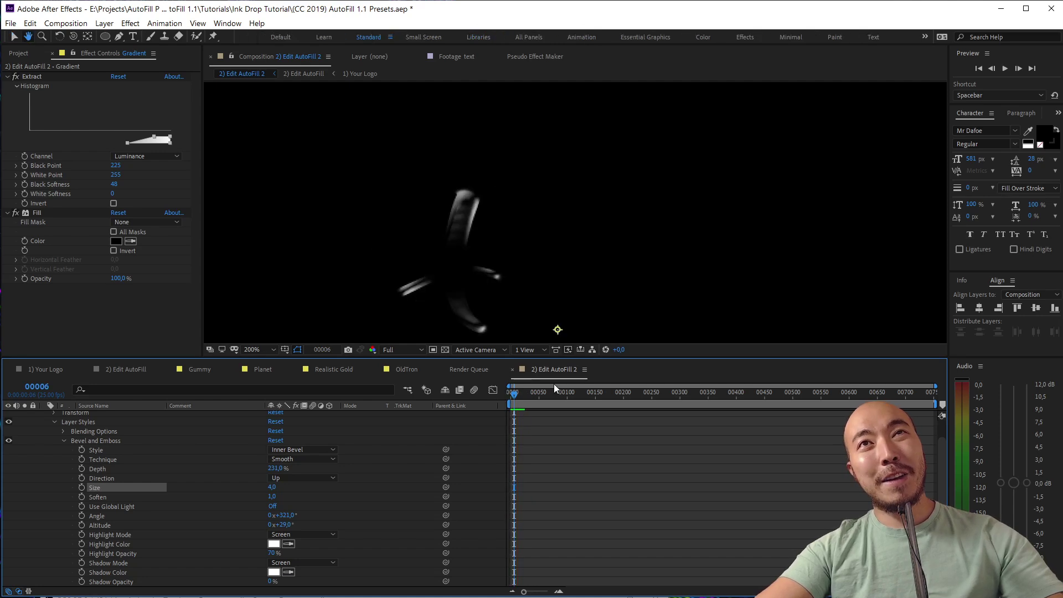
mouse_move(270, 468)
left_mouse_down()
mouse_move(290, 468)
mouse_move(265, 487)
left_mouse_up()
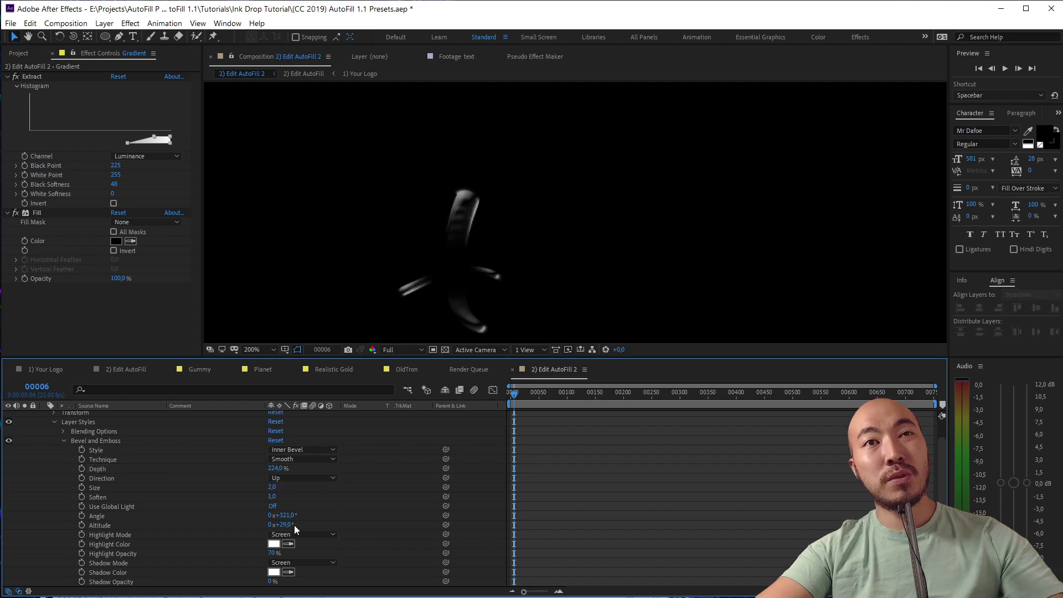
left_click_drag(288, 524, 308, 527)
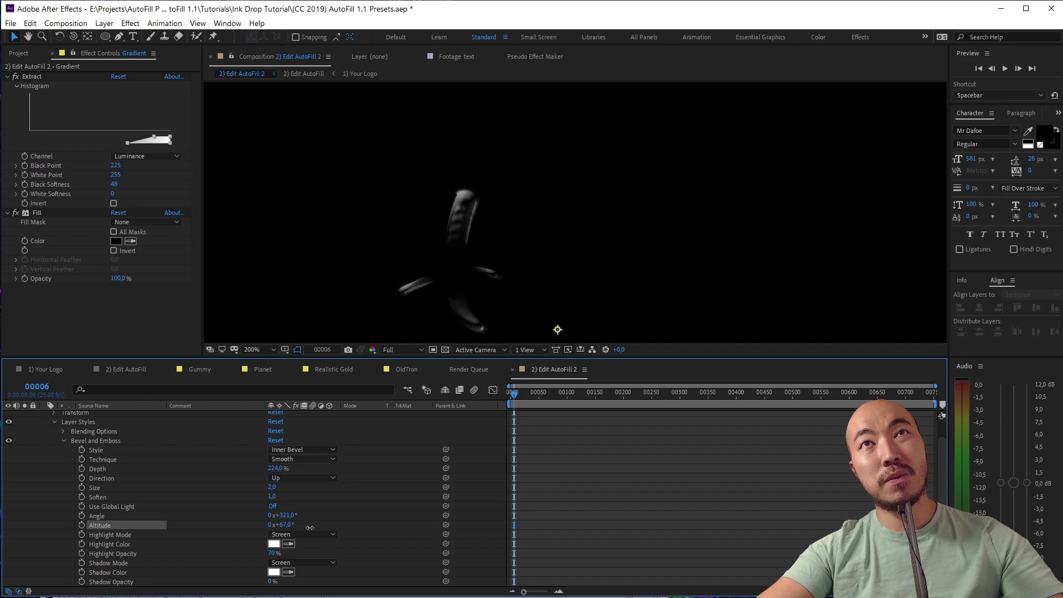
Step: Duplicate the Gradient layer and reveal the copy's Bevel and Emboss settings
scroll(94, 457, "up", 2)
left_click(95, 416)
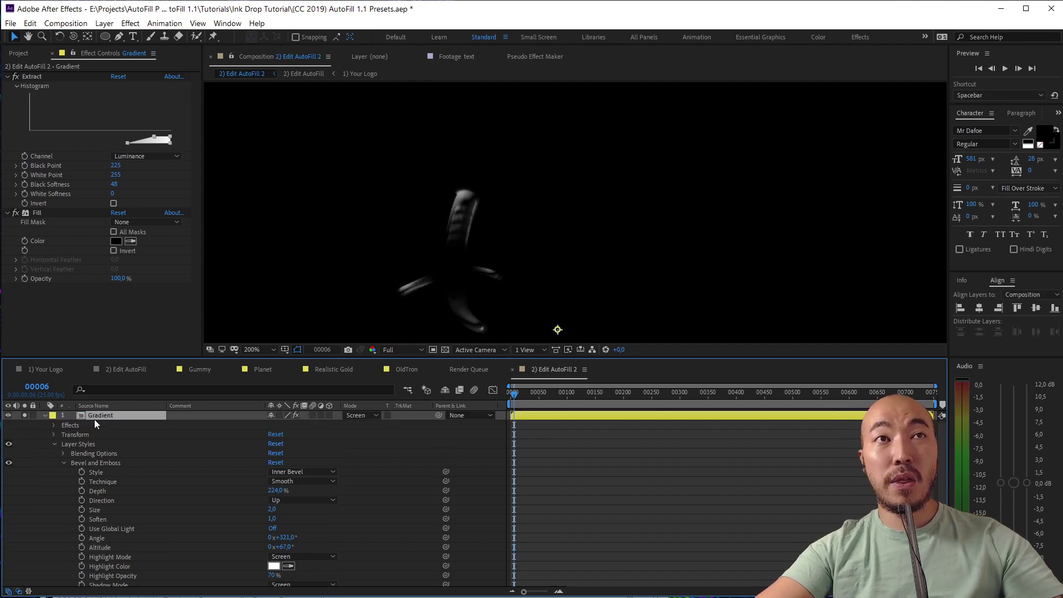
key("ctrl+d")
key("F2")
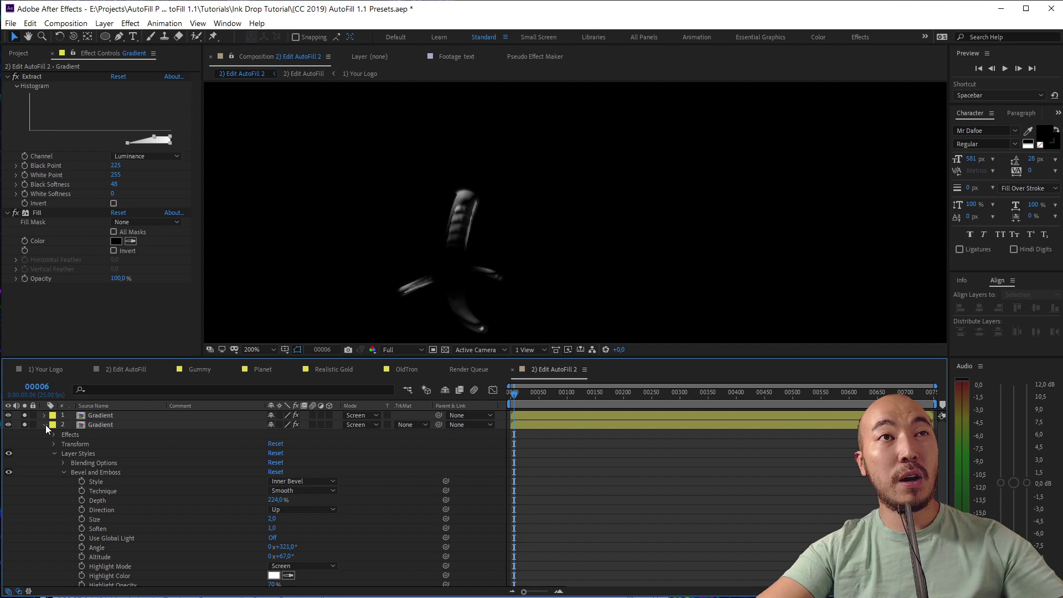
left_click(45, 424)
left_click(44, 416)
left_click(54, 444)
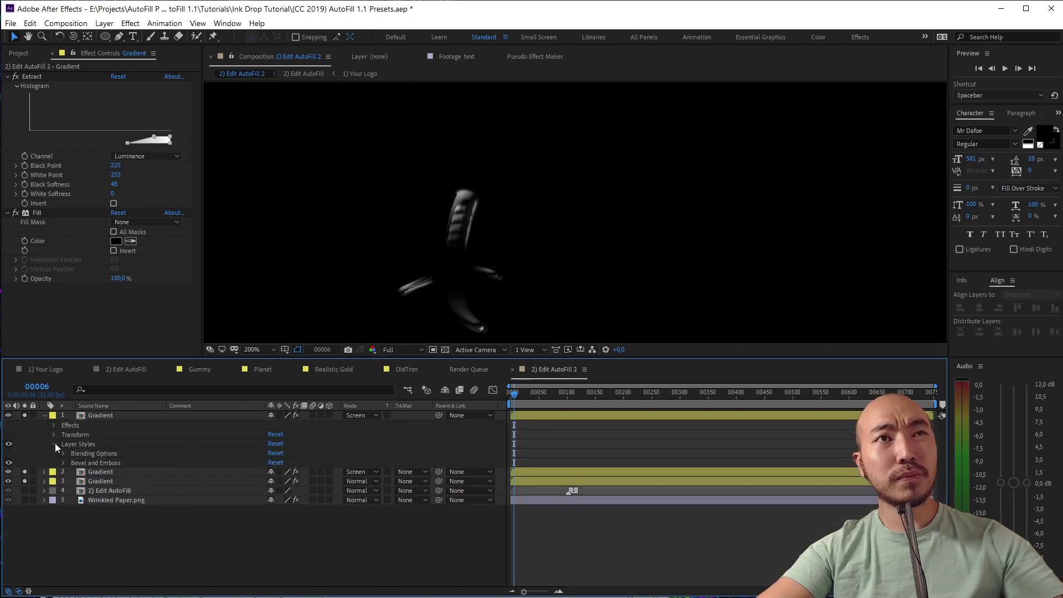
left_click(63, 462)
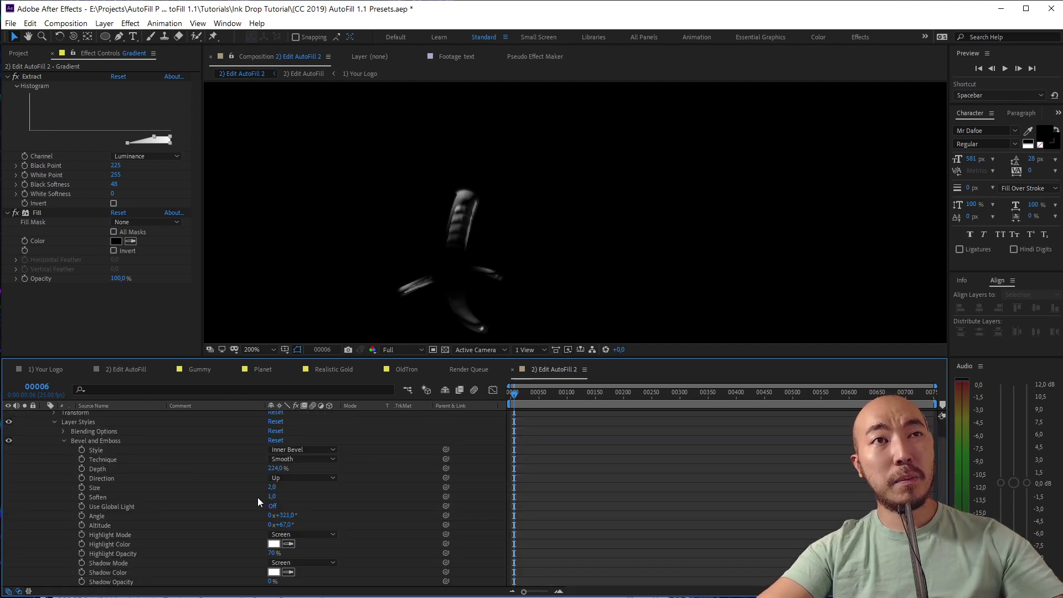
Step: Set the copy's bevel Size to 10 and Highlight Opacity to 100%, then preview the animation
left_click_drag(271, 487, 276, 490)
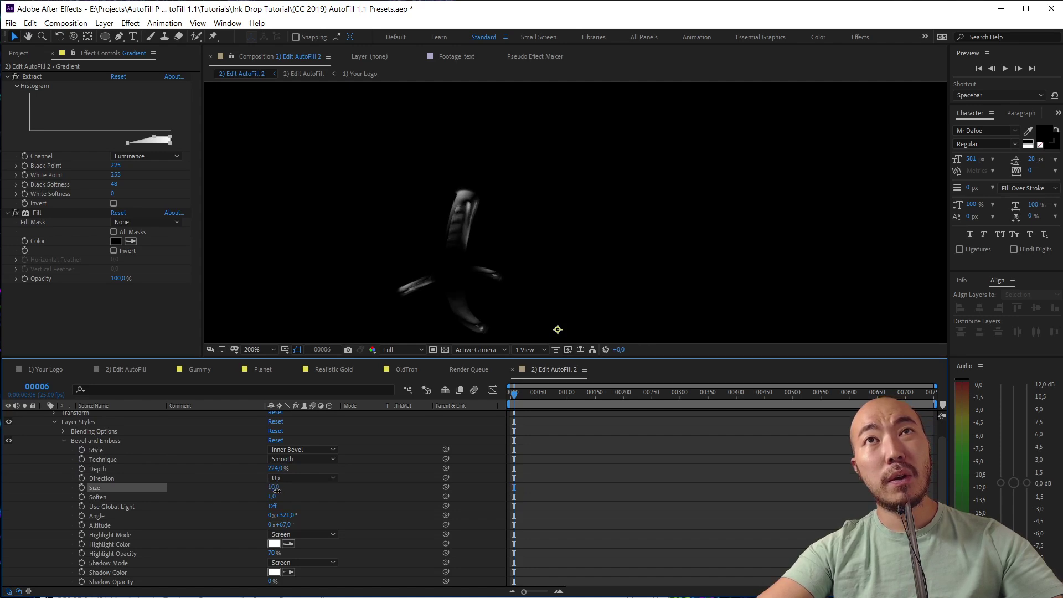
left_click_drag(272, 552, 398, 557)
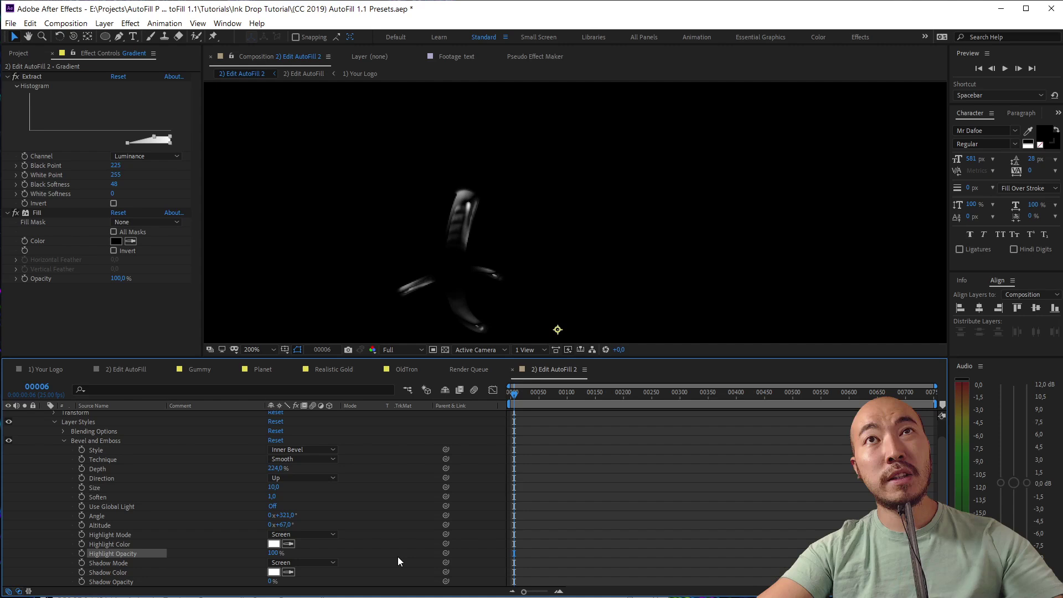
key("period")
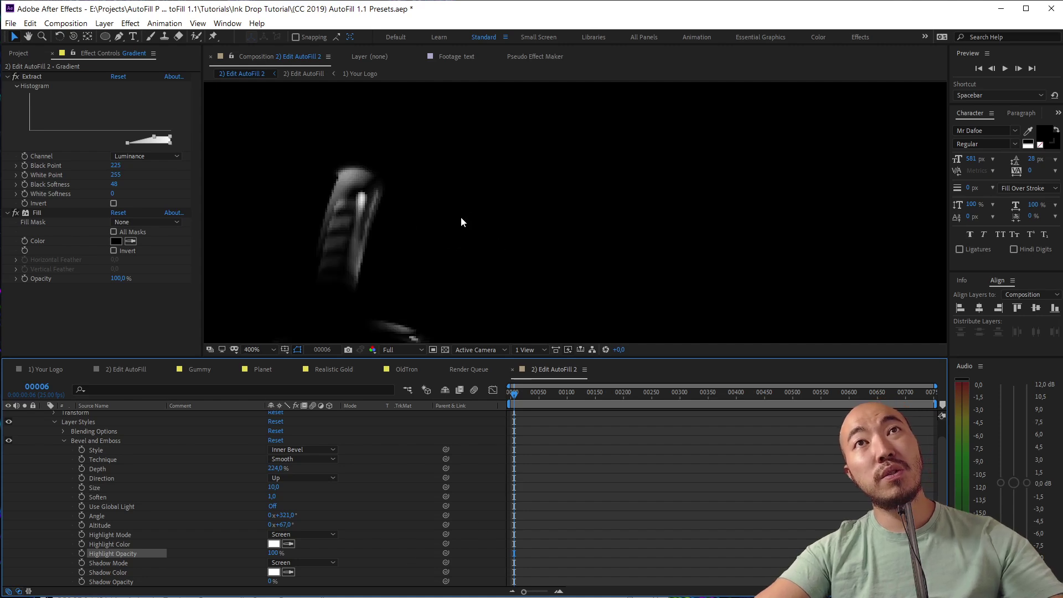
key("comma")
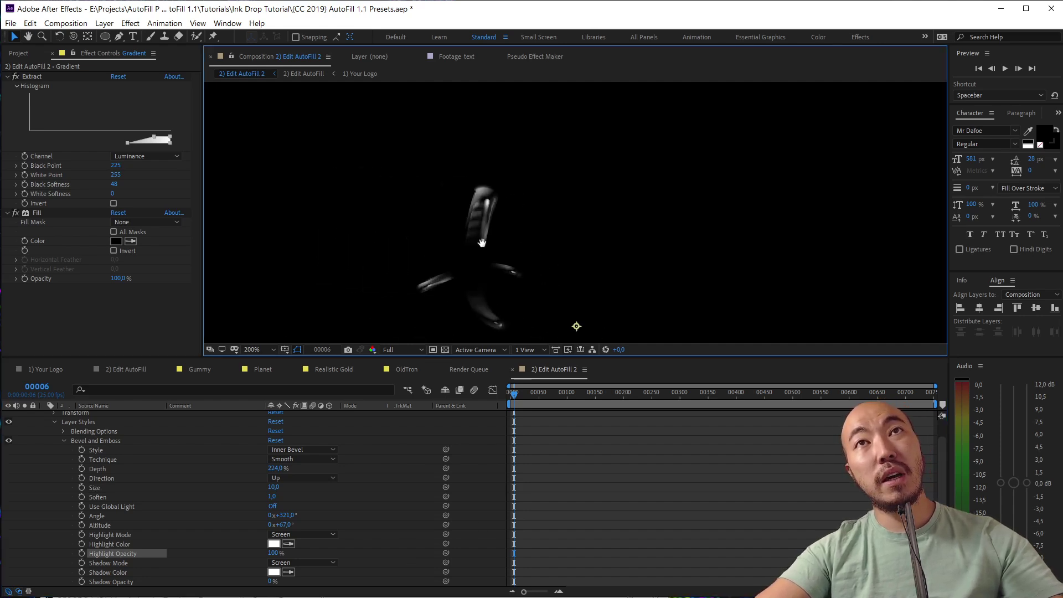
left_click(507, 393)
key("space")
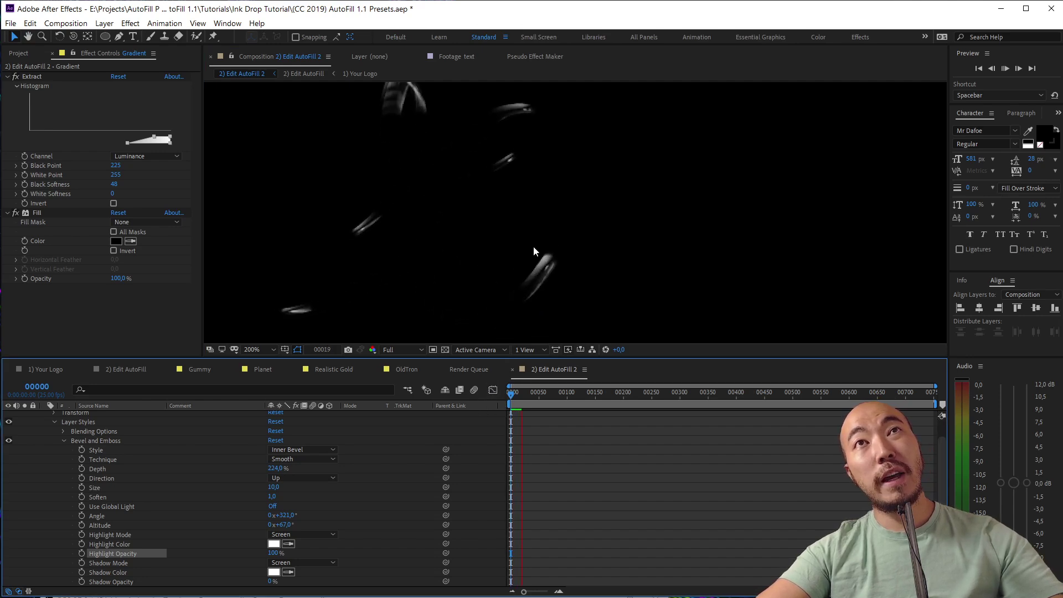
key("space")
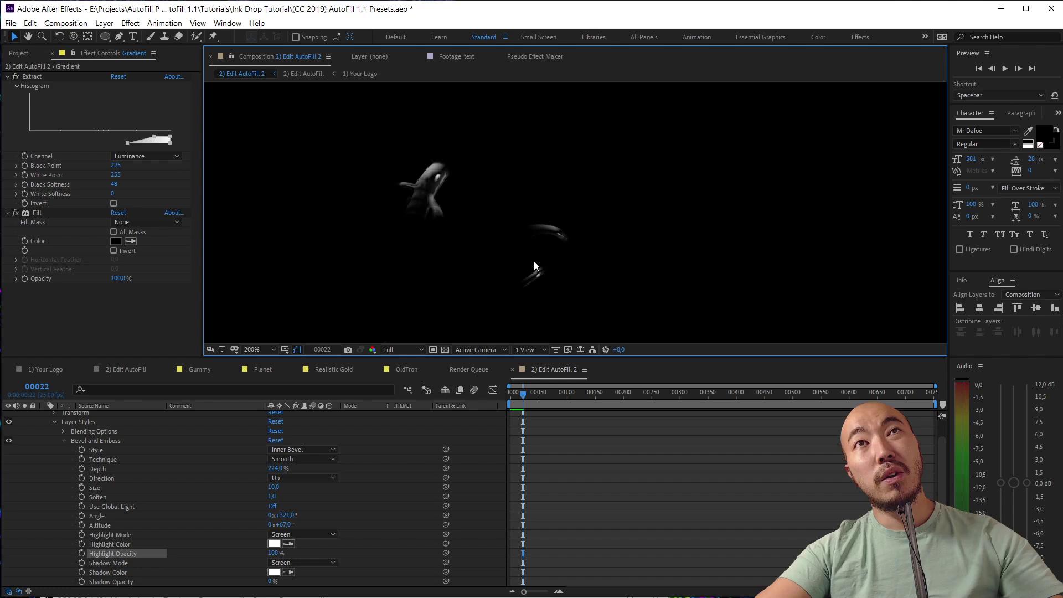
mouse_move(523, 393)
left_mouse_down()
mouse_move(470, 401)
mouse_move(519, 396)
left_mouse_up()
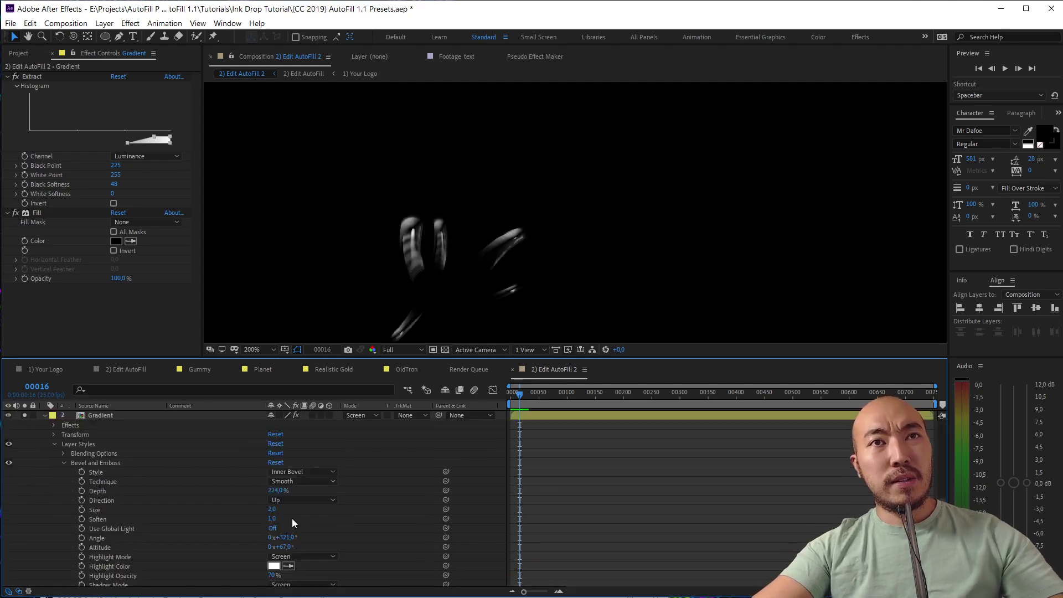
Step: Increase the bevel size to 3 and preview the ink animation
mouse_move(273, 510)
left_mouse_down()
mouse_move(330, 515)
mouse_move(286, 518)
left_mouse_up()
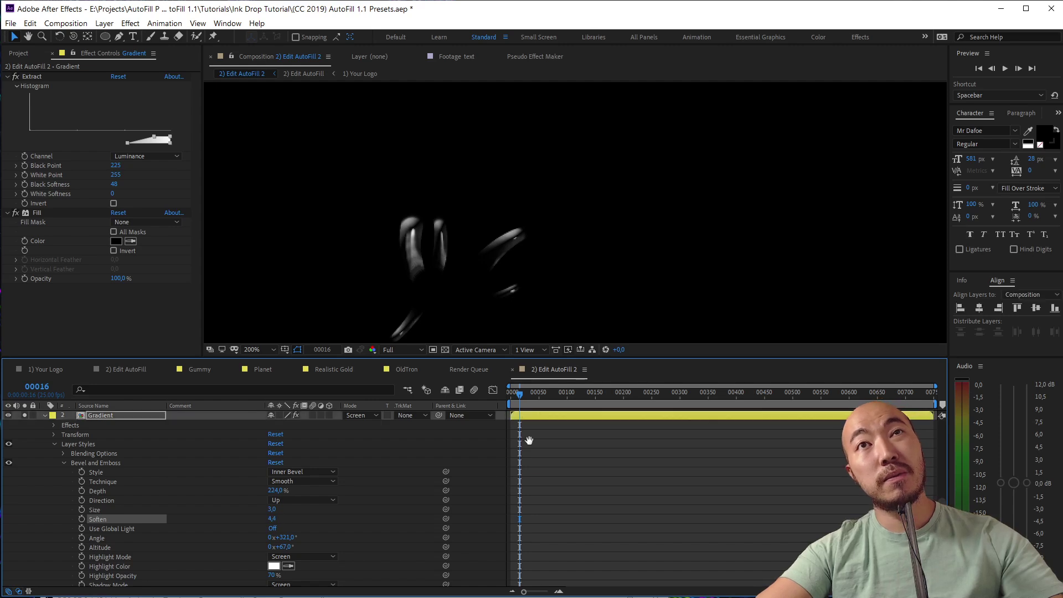
key("space")
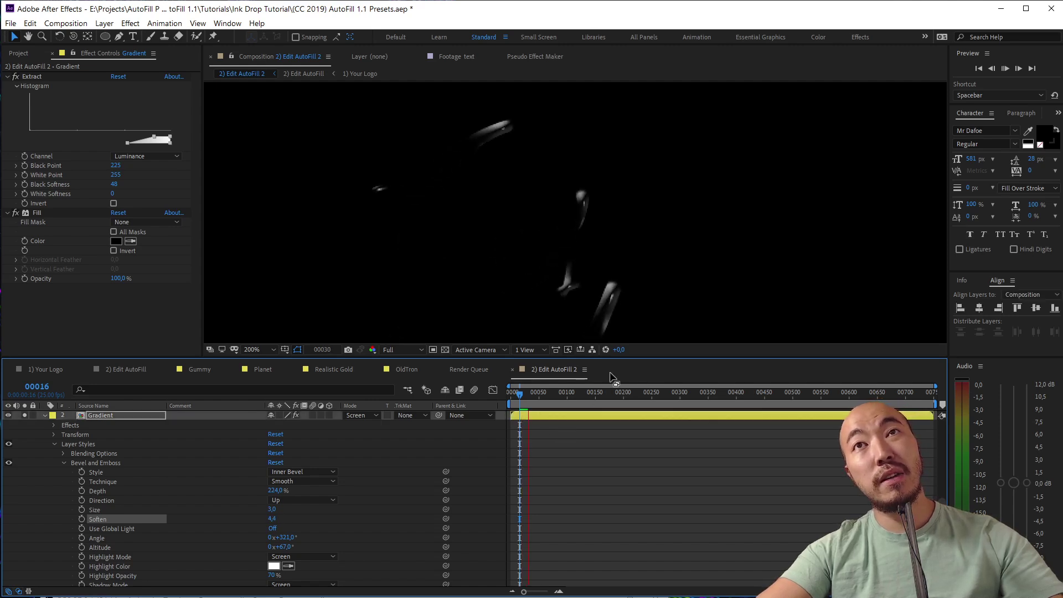
key("space")
left_click_drag(572, 394, 523, 401)
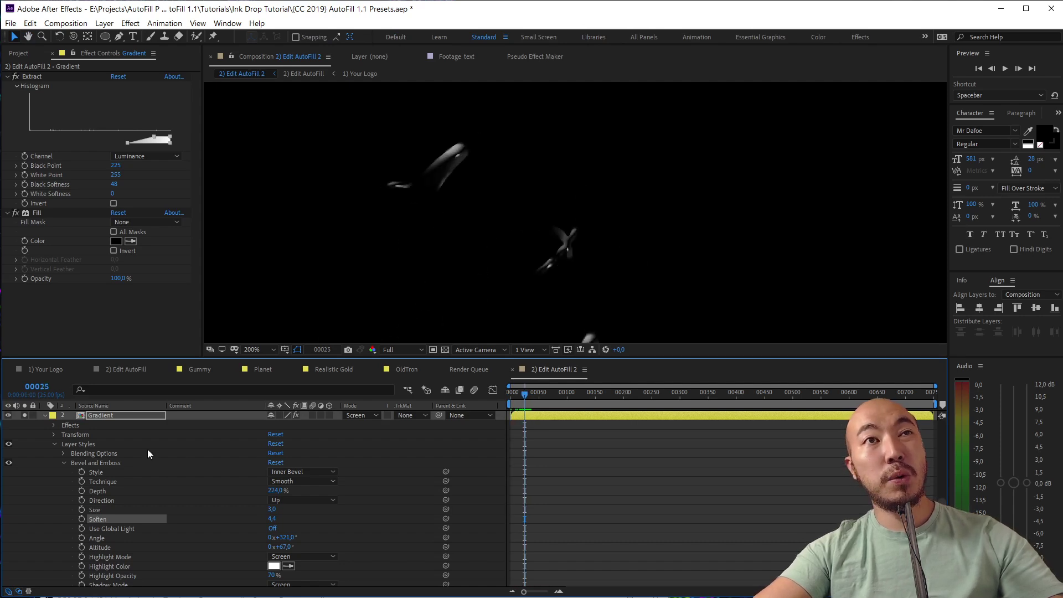
scroll(75, 513, "up", 2)
scroll(82, 497, "down", 3)
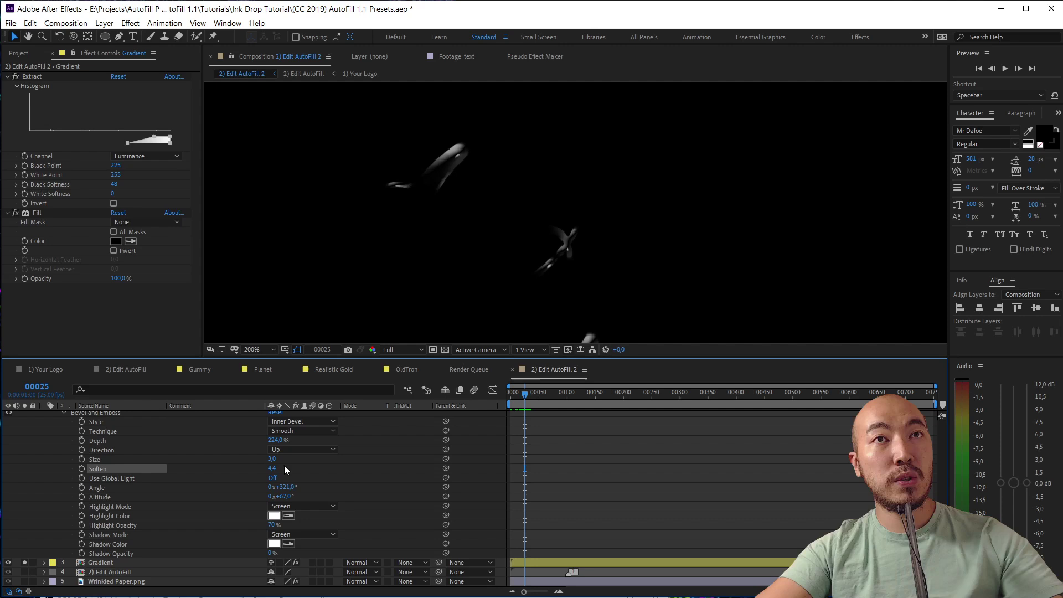
scroll(205, 489, "up", 2)
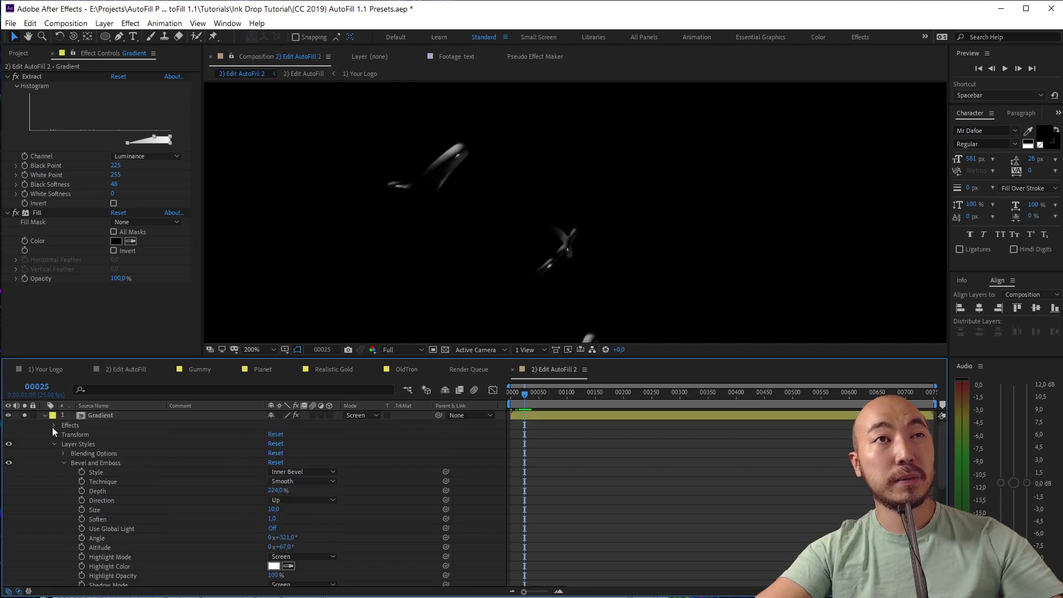
scroll(98, 431, "down", 2)
scroll(100, 432, "down", 4)
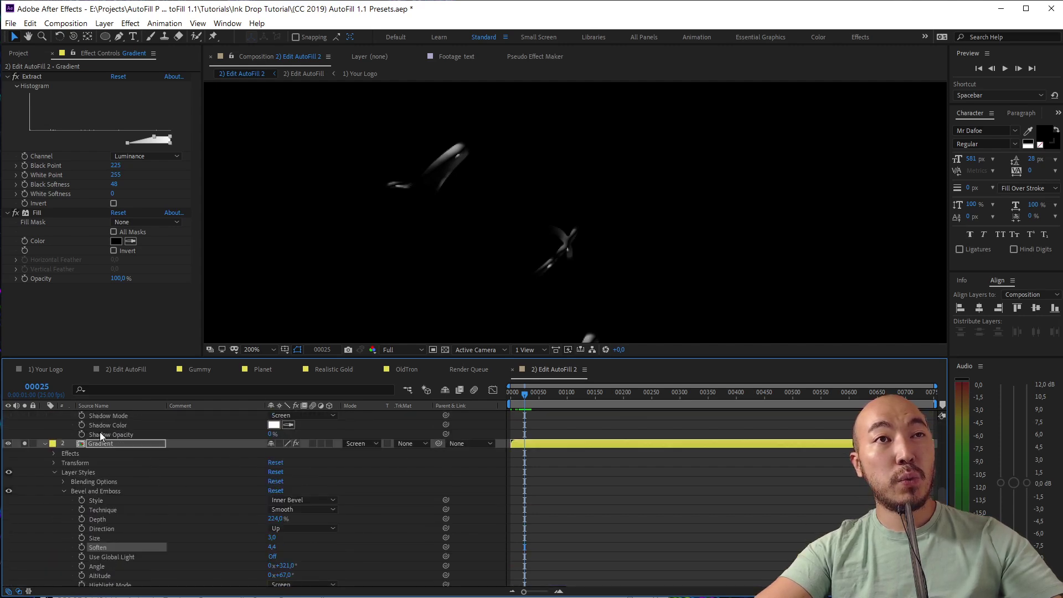
scroll(214, 475, "down", 2)
scroll(262, 484, "down", 2)
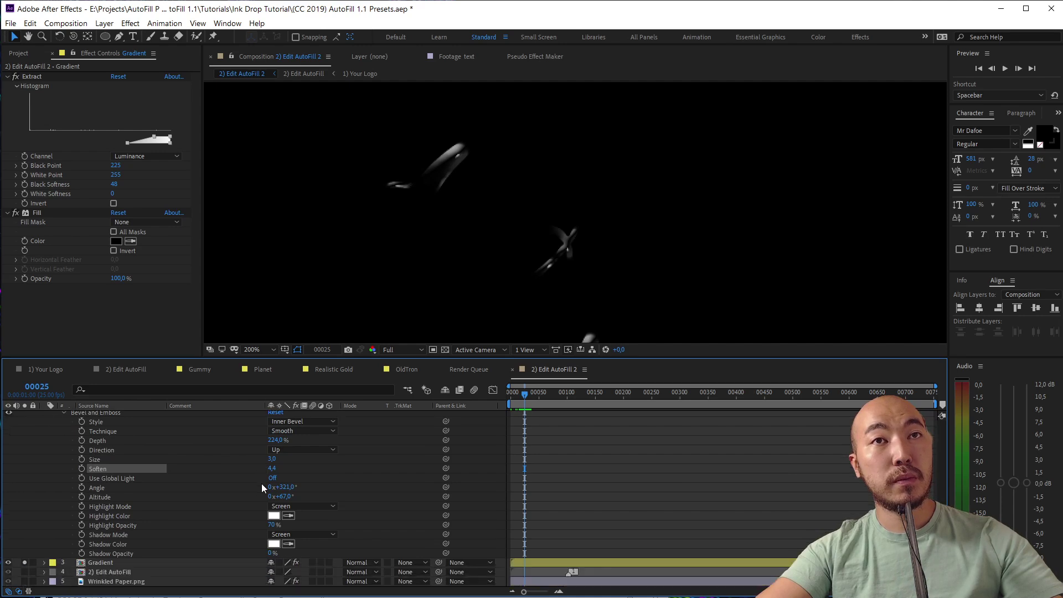
Step: Set the third Gradient layer's bevel Size to 6 and preview the glossy strokes
left_click(44, 562)
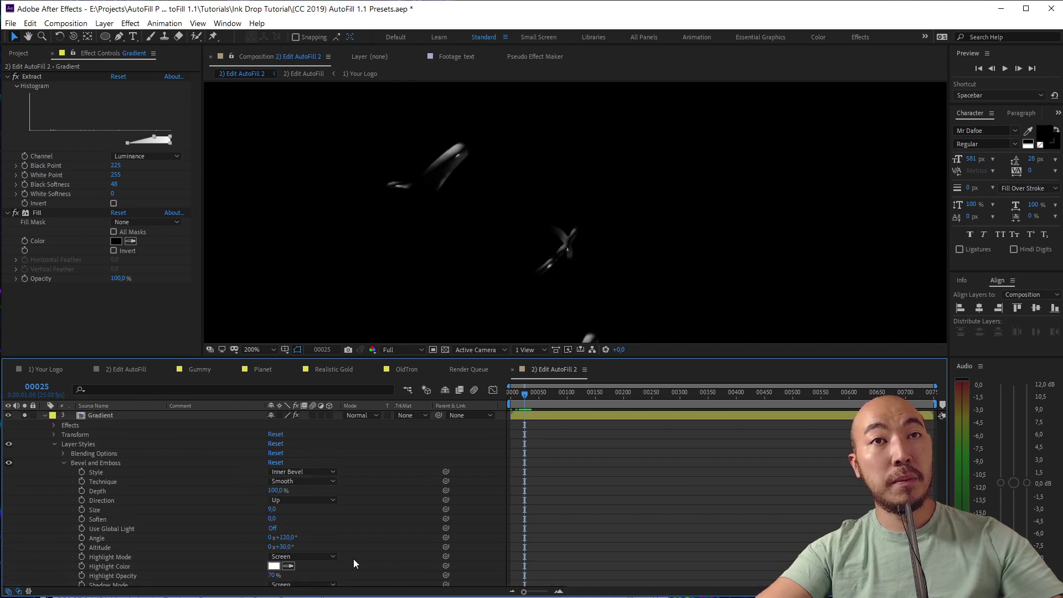
left_click(272, 509)
type("6")
left_click(358, 522)
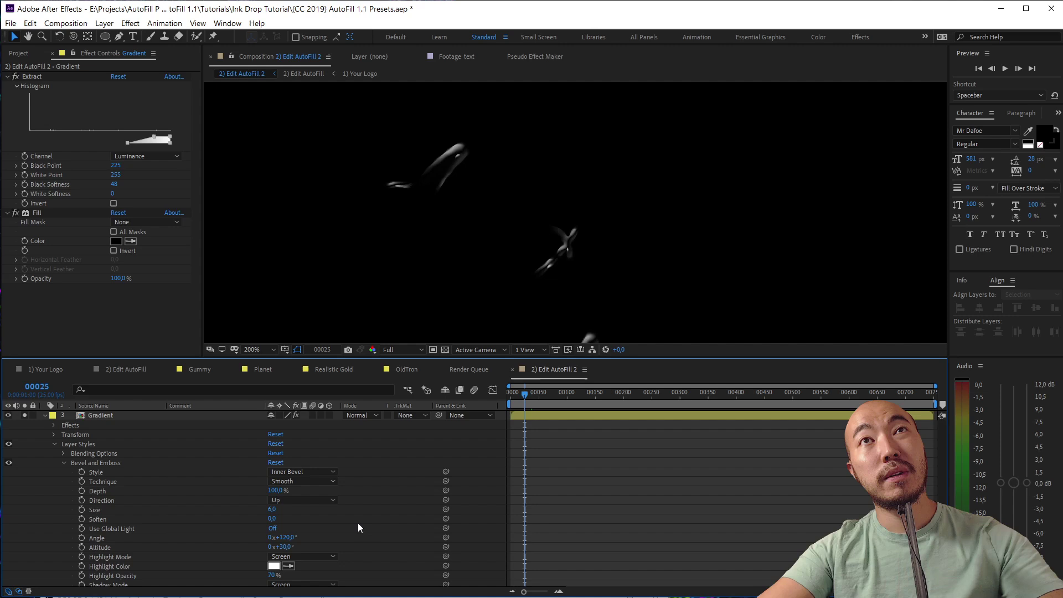
left_click_drag(487, 166, 472, 243)
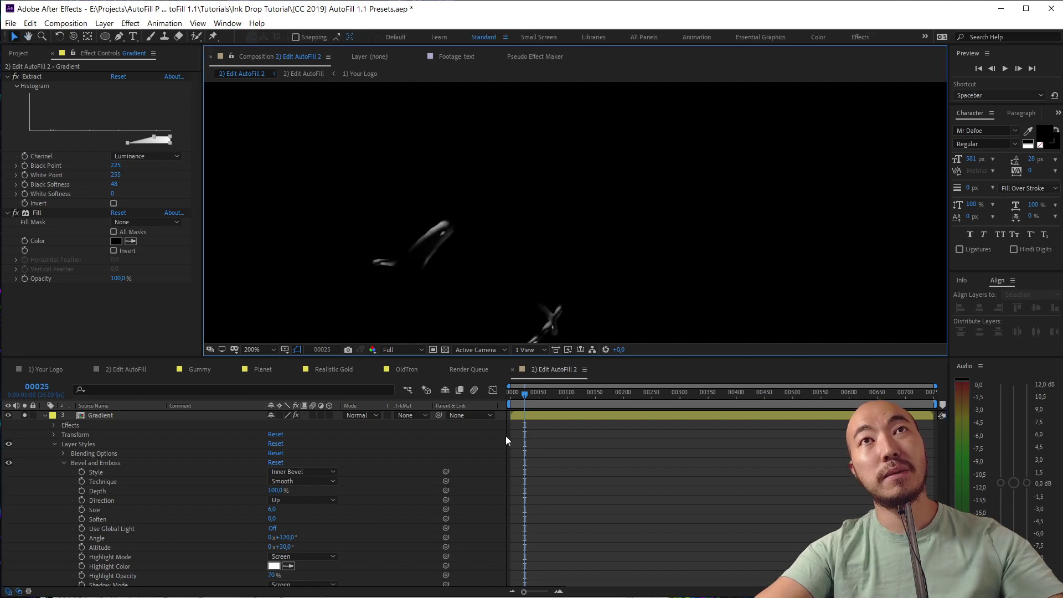
scroll(307, 464, "up", 2)
left_click_drag(515, 394, 497, 403)
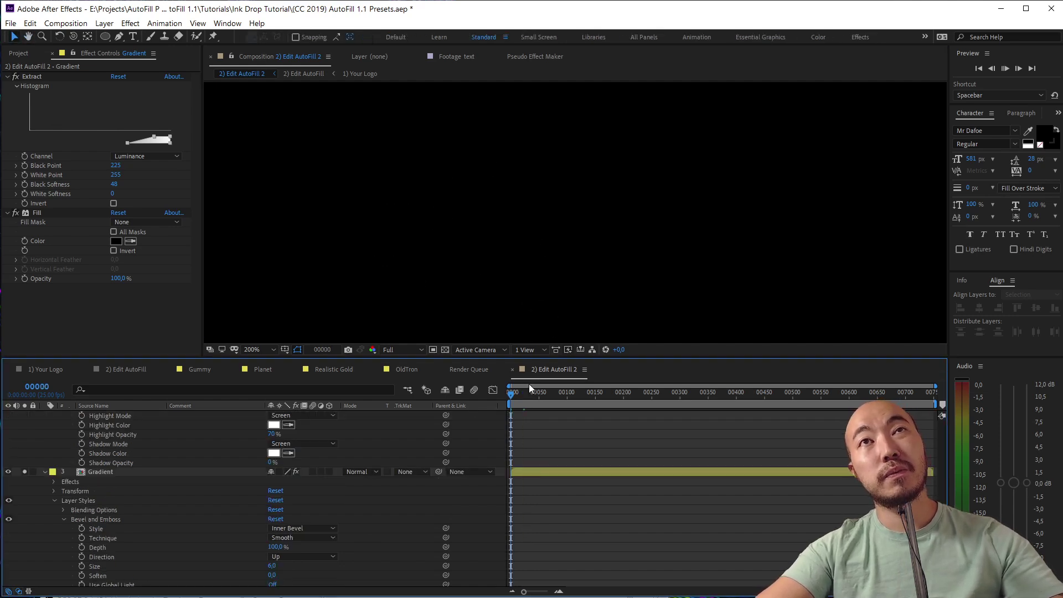
key("space")
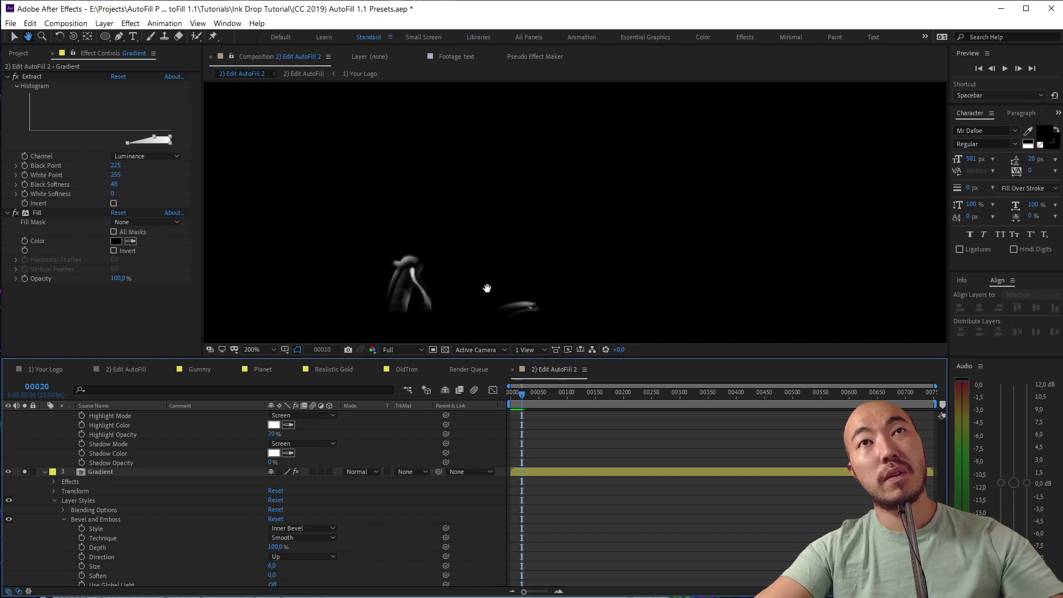
left_click_drag(523, 391, 519, 402)
scroll(437, 227, "up", 2)
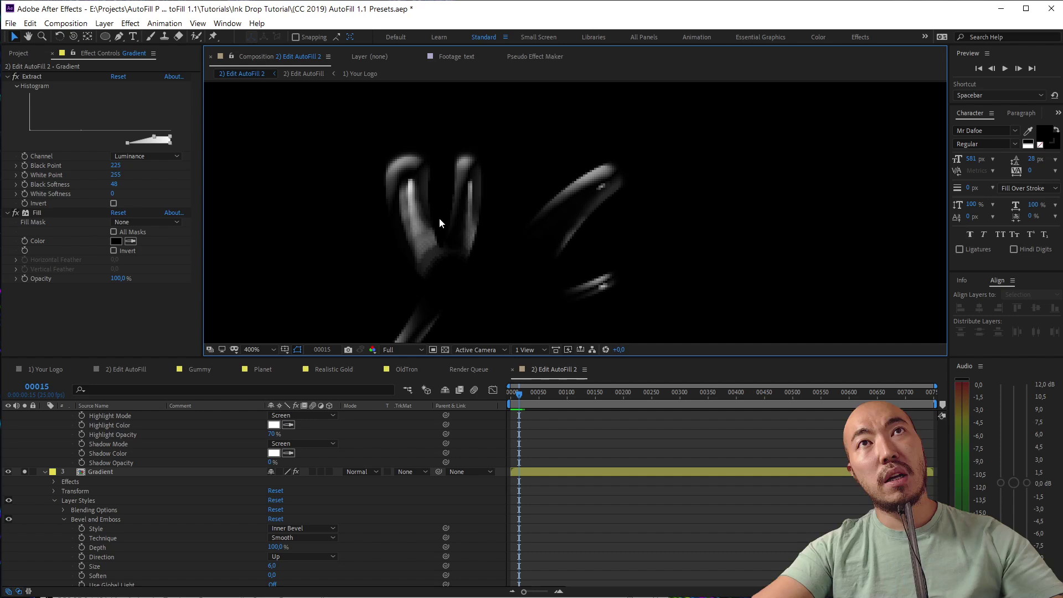
scroll(317, 508, "up", 4)
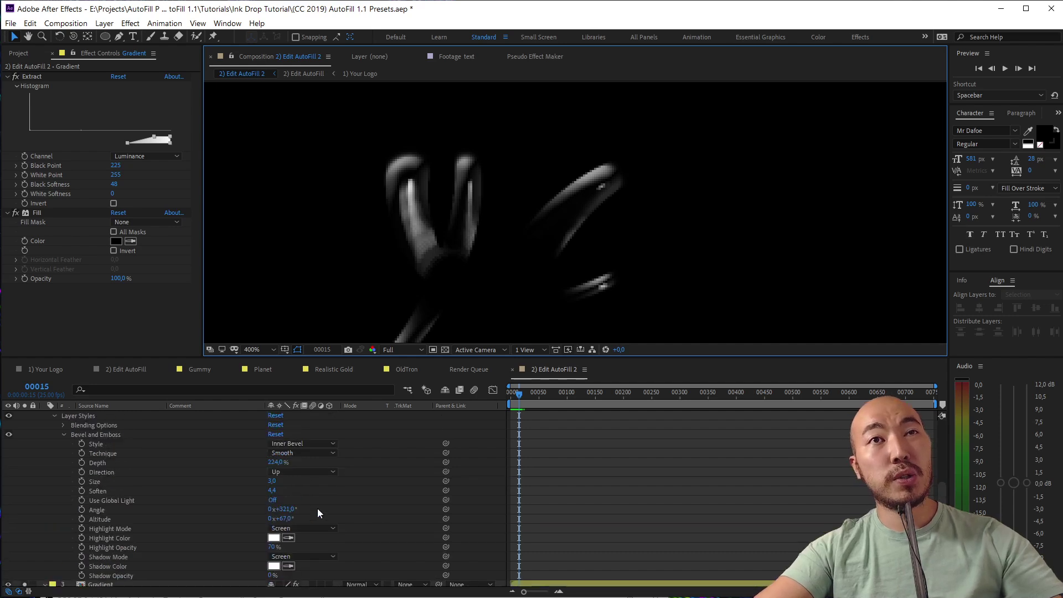
Step: Reduce bevel softening to about 3, delete the duplicate Gradient layer and collapse the layers
mouse_move(271, 489)
left_mouse_down()
mouse_move(273, 521)
mouse_move(288, 521)
left_mouse_up()
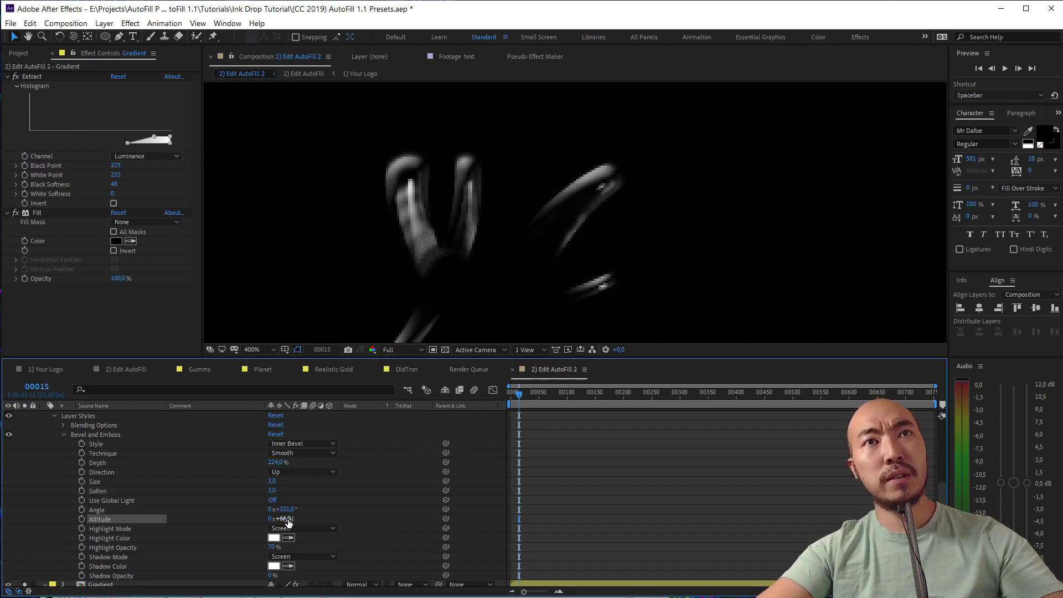
scroll(297, 498, "up", 4)
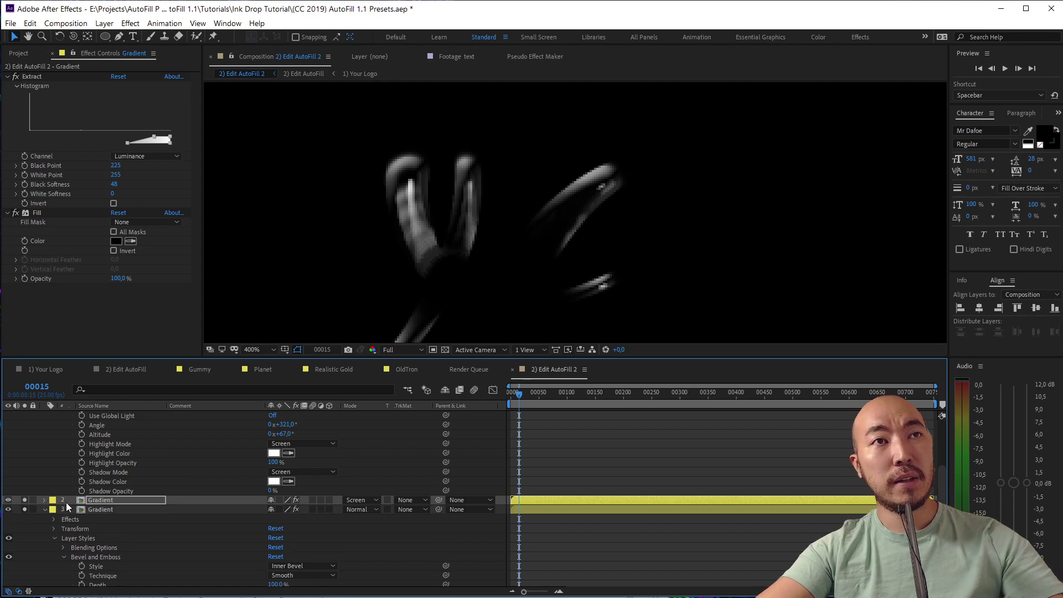
key("Delete")
left_click(43, 415)
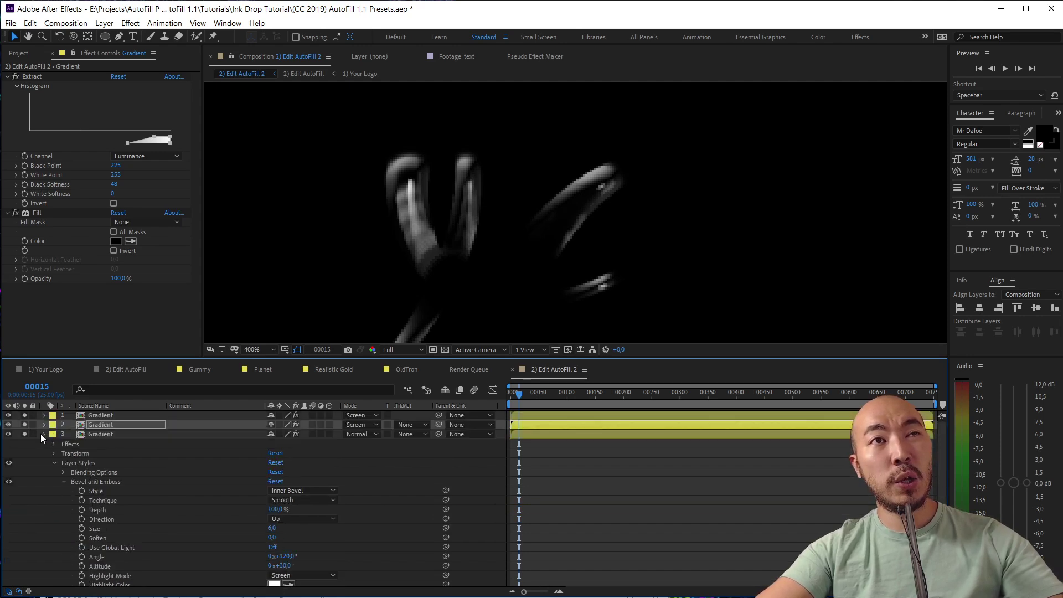
left_click(43, 434)
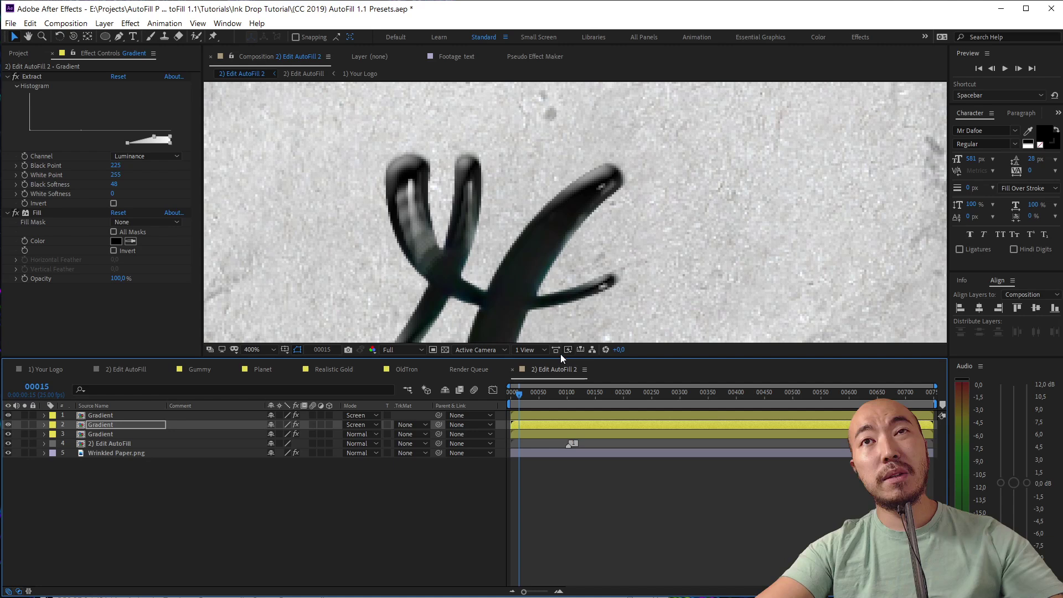
Step: Pan over the ink letters, replay from the start, then select the 2) Edit AutoFill layer
scroll(559, 304, "down", 6)
scroll(546, 304, "up", 2)
left_click_drag(567, 310, 512, 254)
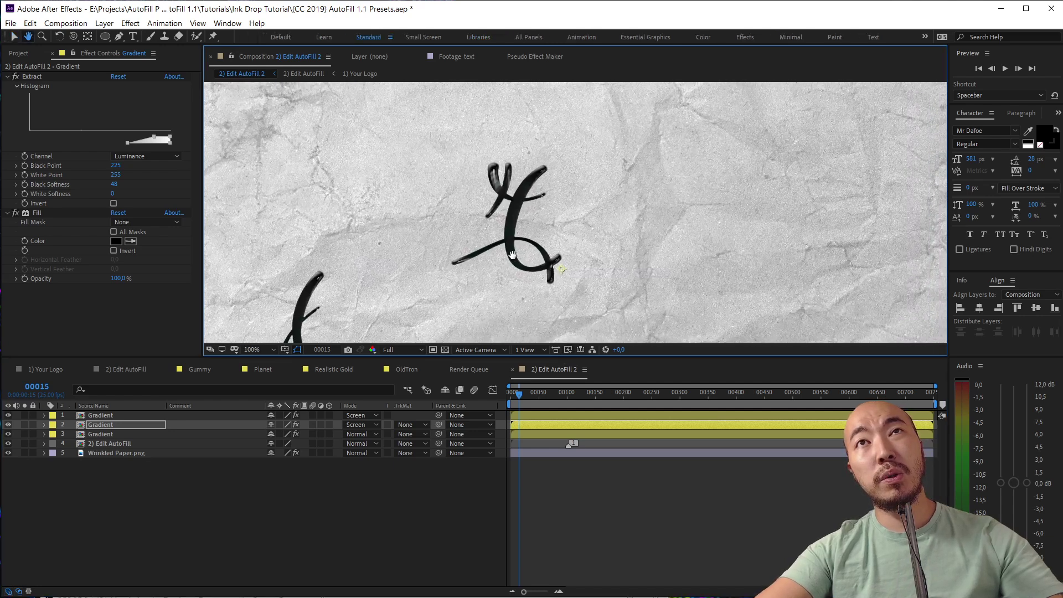
left_click(512, 391)
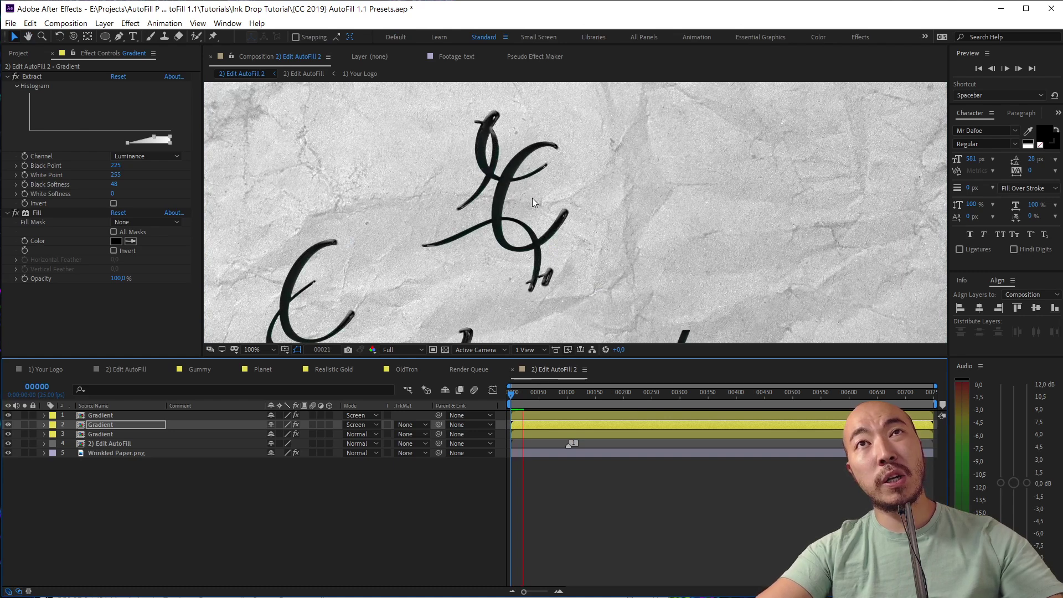
key("space")
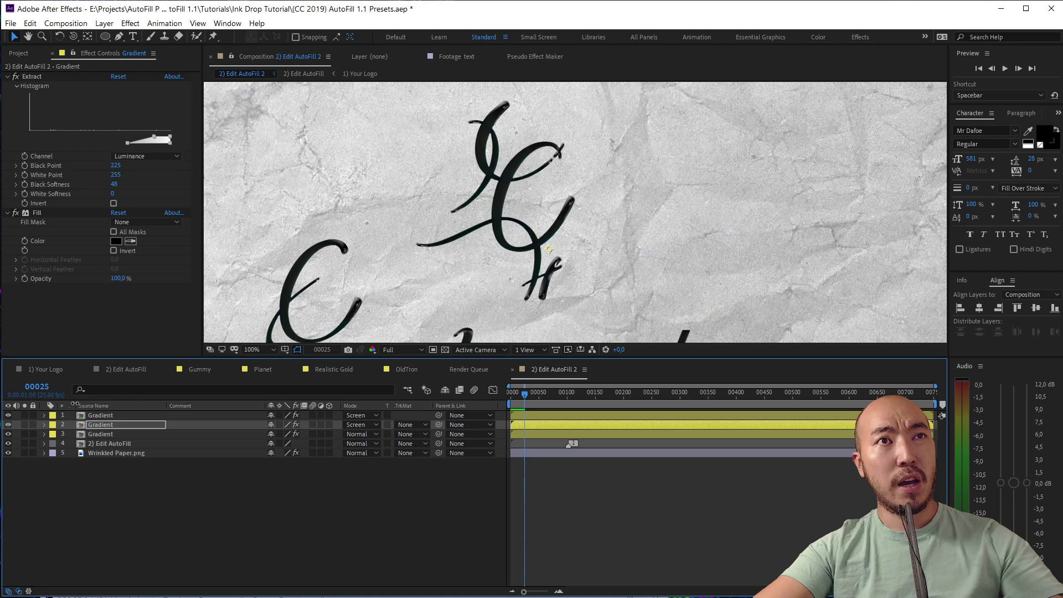
left_click(117, 444)
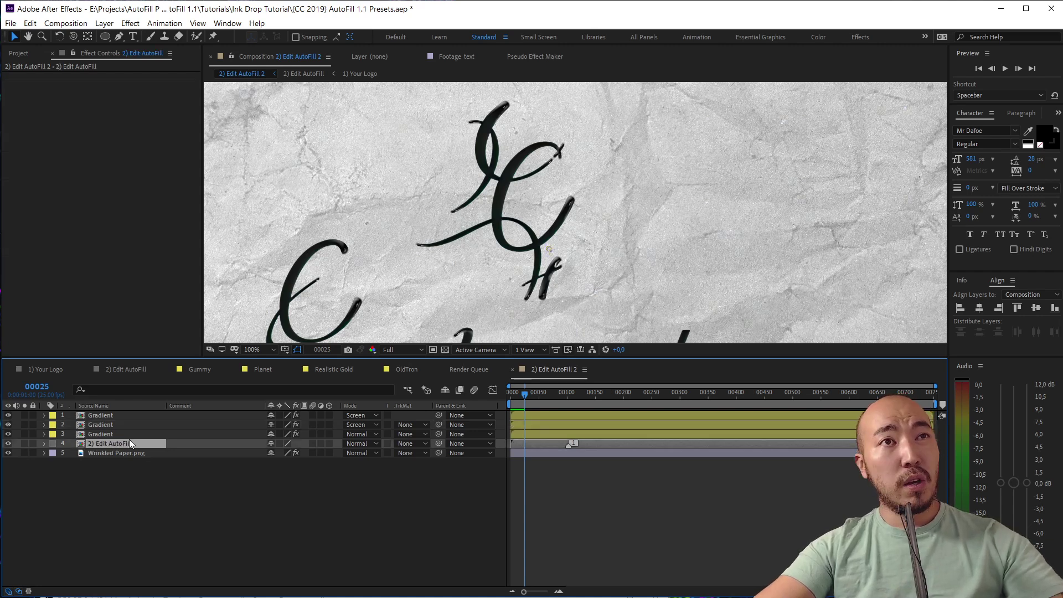
Step: Apply Turbulent Noise to 2) Edit AutoFill with Scale 31 and darker brightness
key("ctrl+space")
type("t Au")
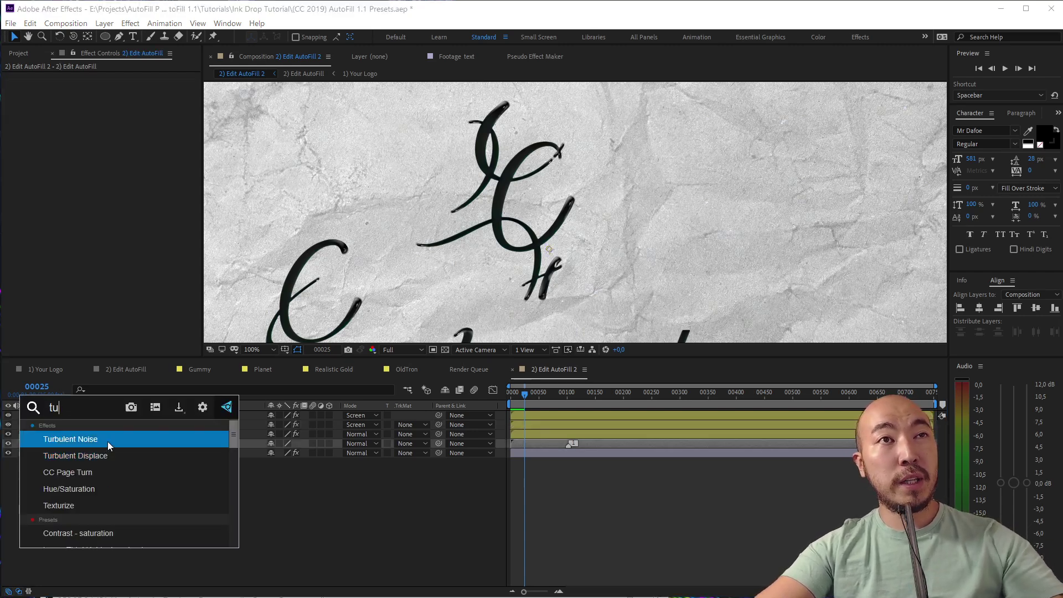
left_click(107, 440)
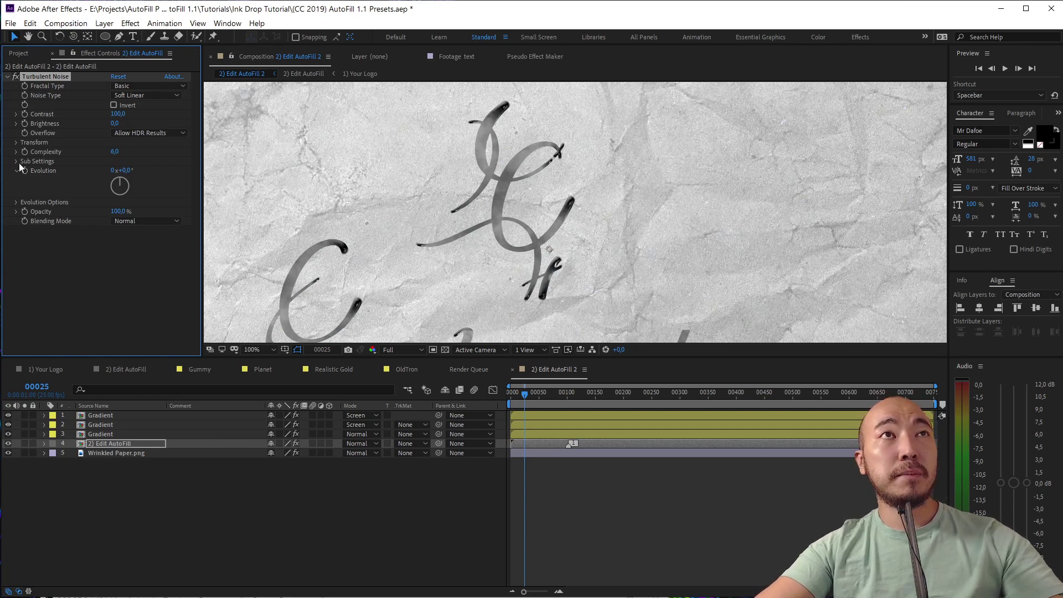
left_click(12, 145)
left_click(13, 144)
left_click_drag(120, 172, 87, 183)
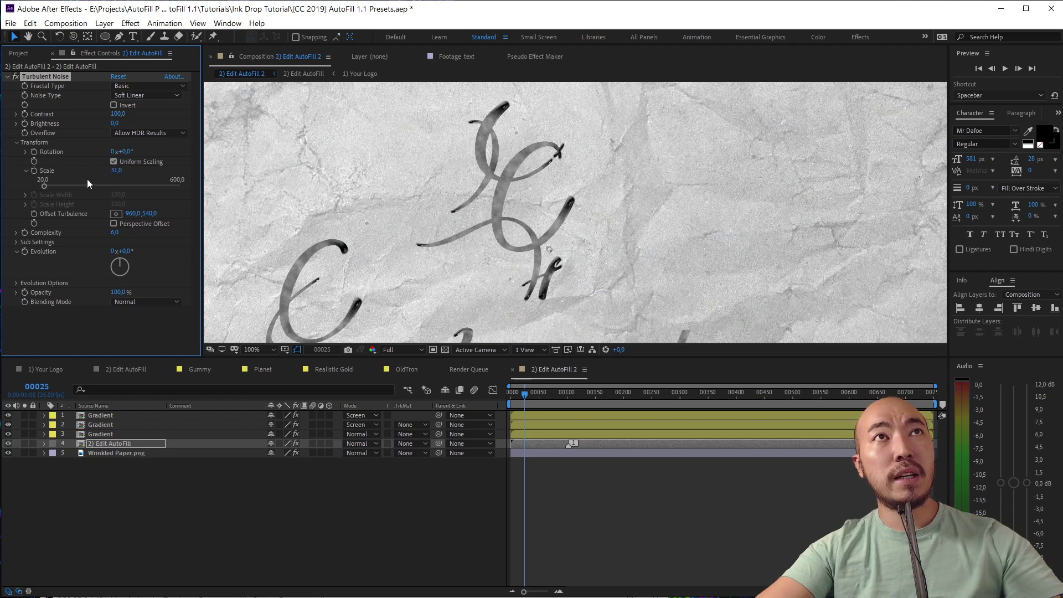
mouse_move(114, 123)
left_mouse_down()
mouse_move(86, 123)
mouse_move(97, 124)
left_mouse_up()
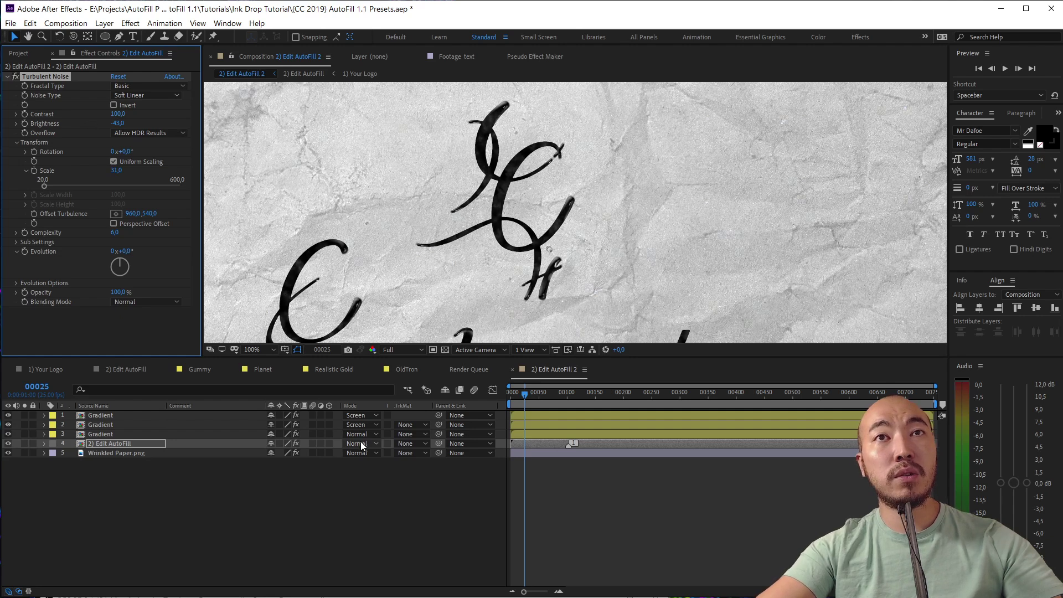
Step: Blend the AutoFill layer as Classic Color Burn and fine-tune noise Brightness to -23
left_click(361, 443)
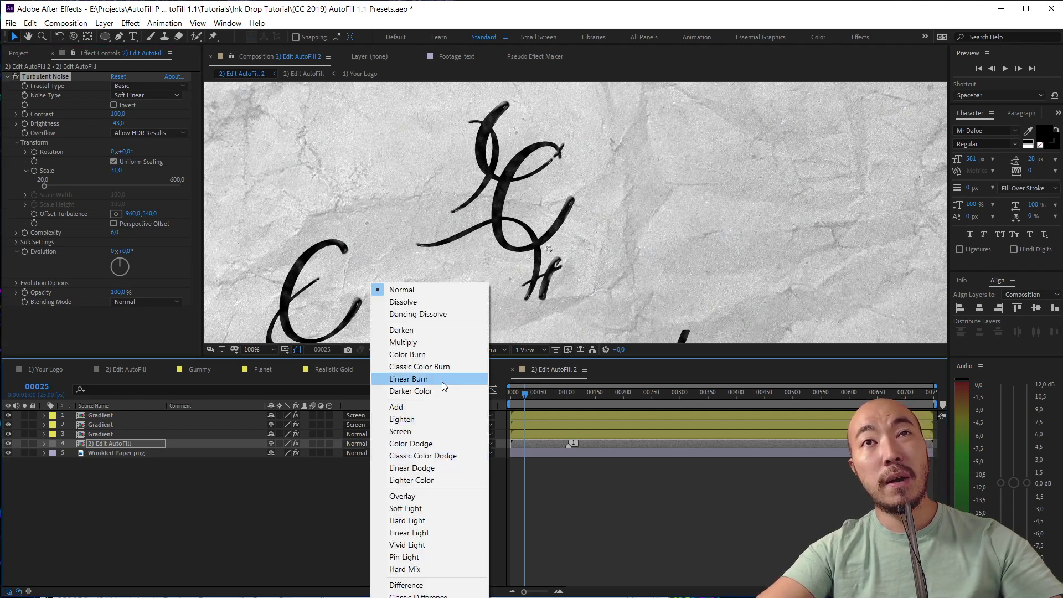
left_click(447, 367)
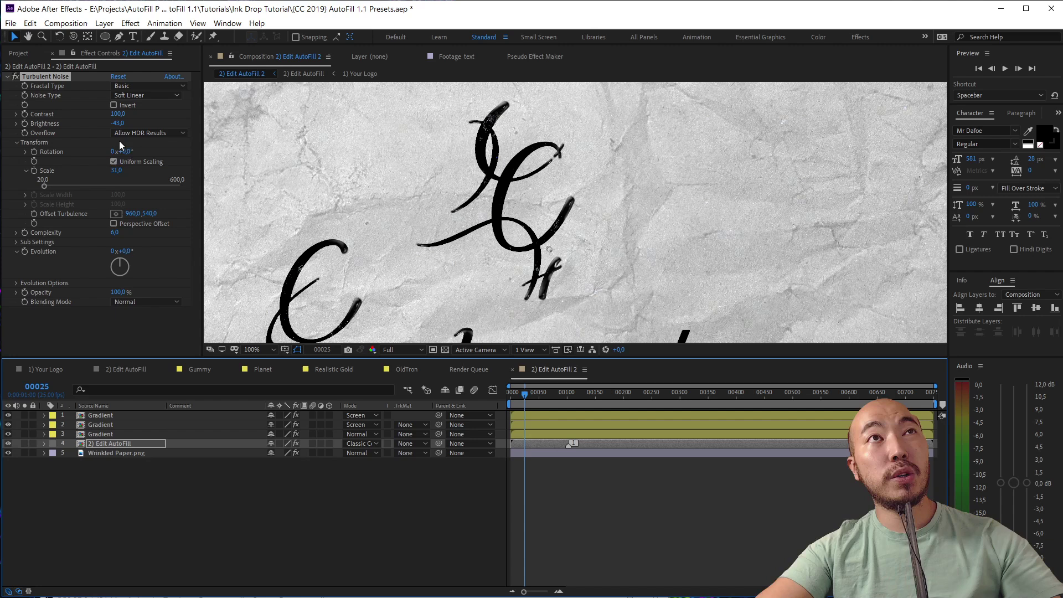
mouse_move(117, 123)
left_mouse_down()
mouse_move(141, 128)
mouse_move(108, 116)
mouse_move(115, 123)
left_mouse_up()
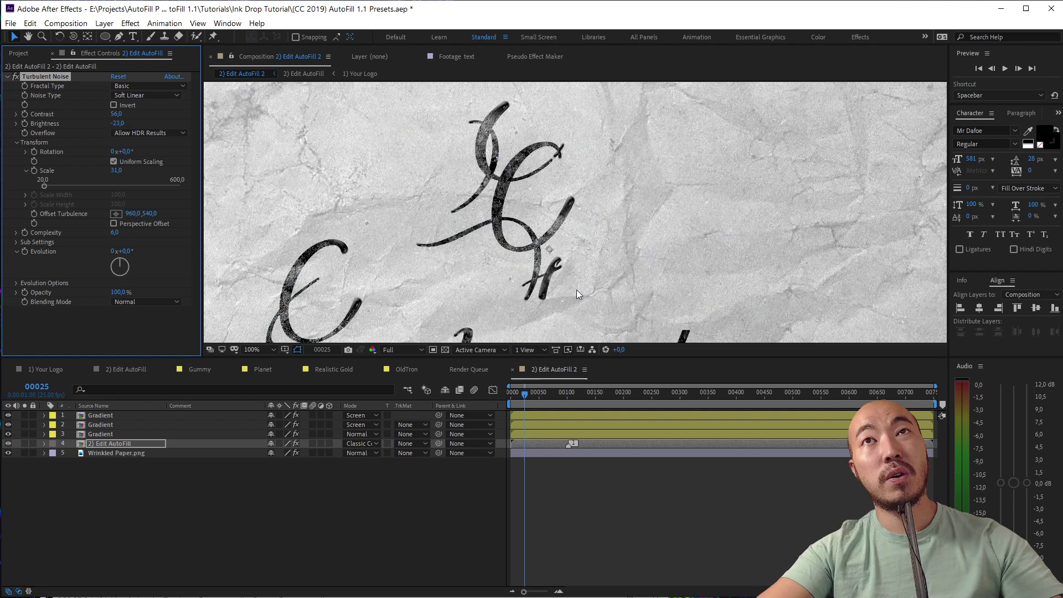
scroll(594, 218, "up", 2)
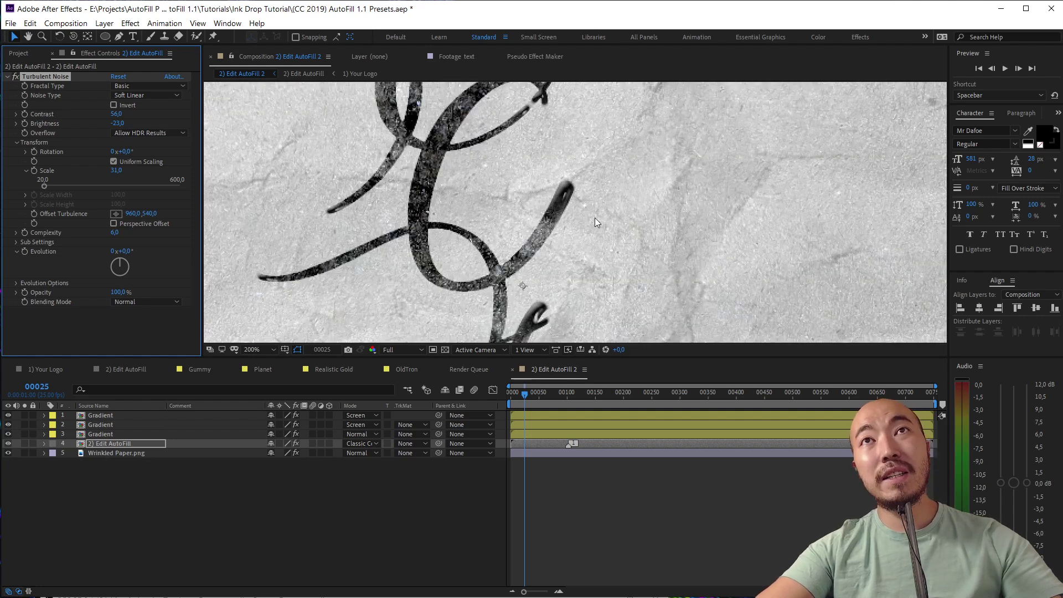
scroll(499, 269, "up", 2)
scroll(432, 280, "down", 2)
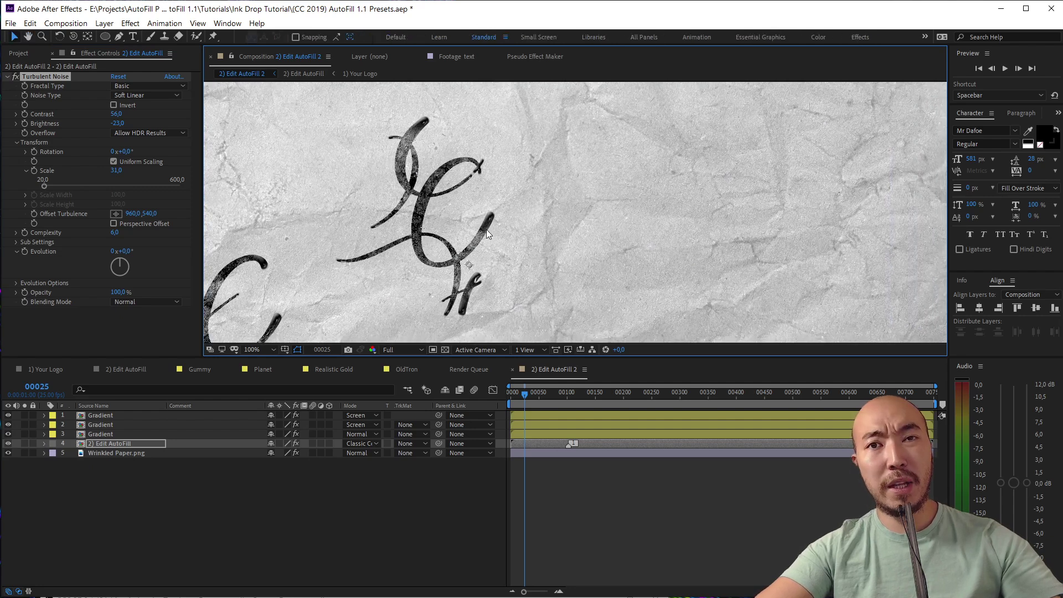
Step: Duplicate the third Gradient layer and give the copy a red label
left_click(112, 435)
key("ctrl+d")
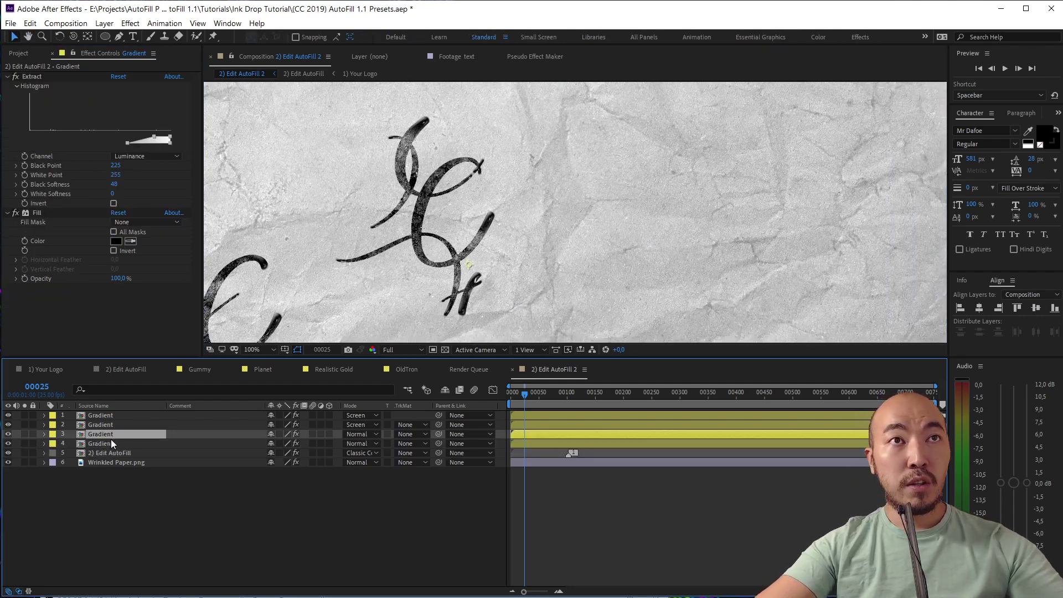
left_click(109, 443)
left_click(53, 443)
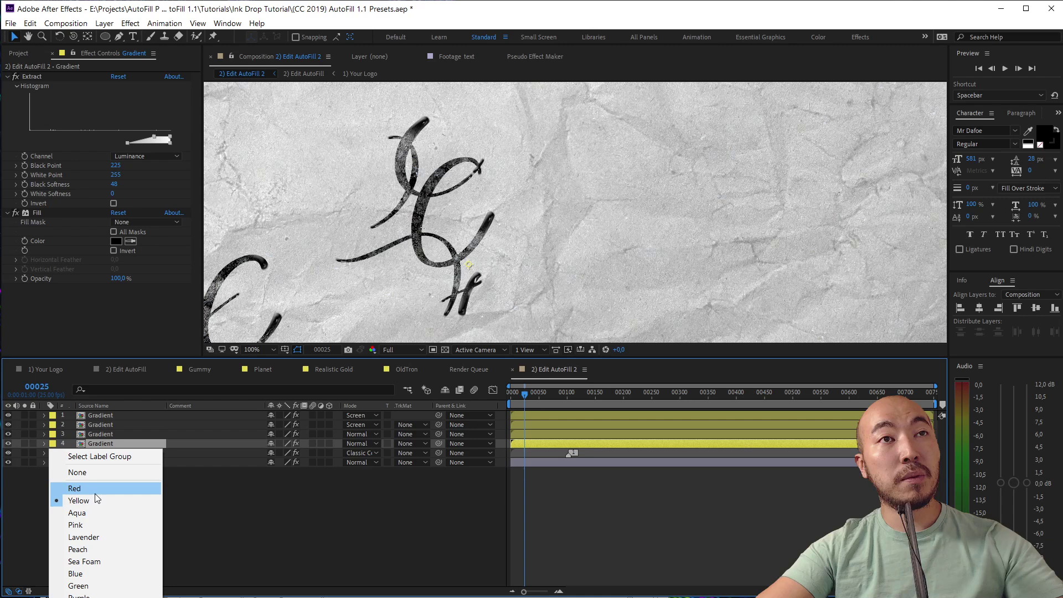
left_click(105, 586)
left_click(53, 443)
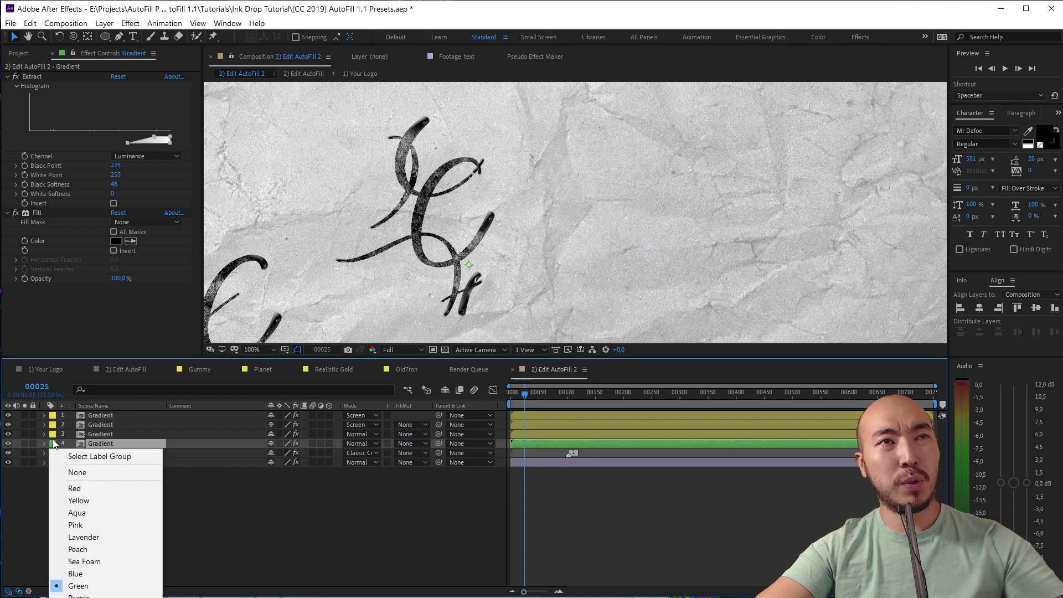
left_click(94, 488)
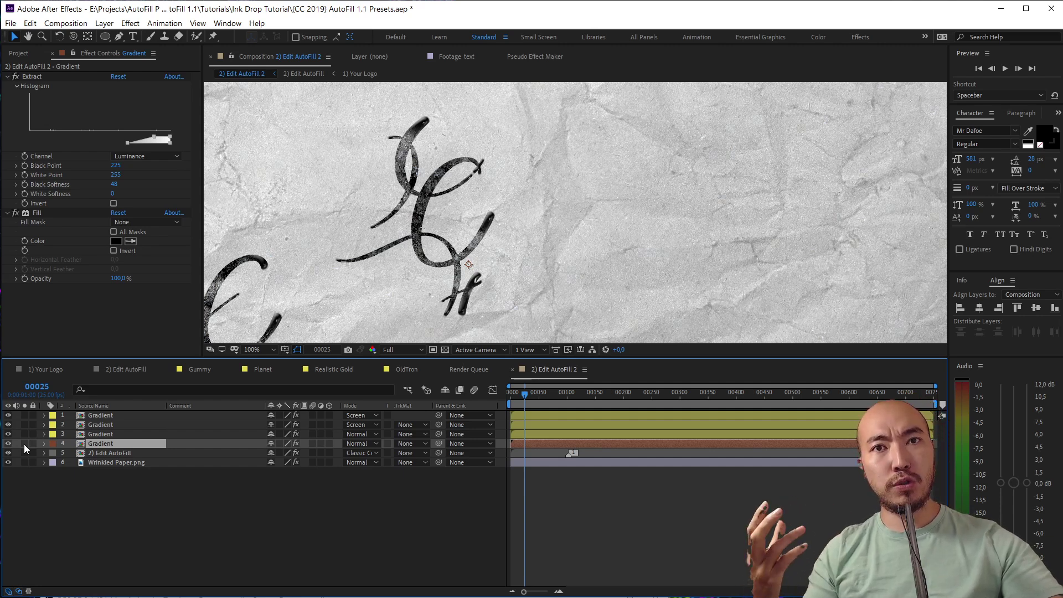
Step: Set the copy's Extract Black Point to 153 and Black Softness to 148, checking it soloed
mouse_move(152, 135)
left_mouse_down()
mouse_move(78, 137)
mouse_move(144, 137)
left_mouse_up()
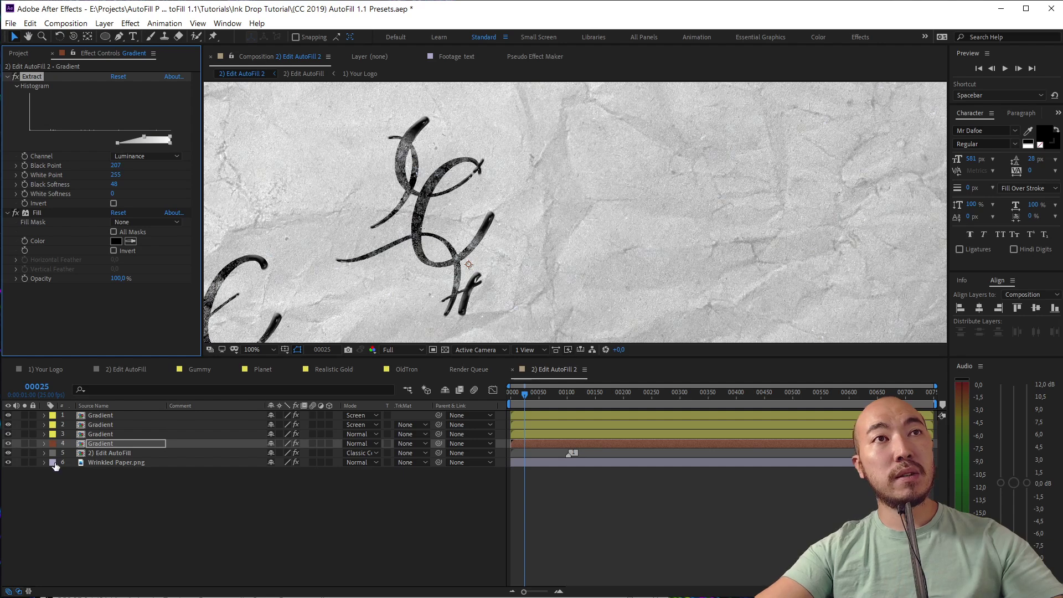
left_click(24, 443)
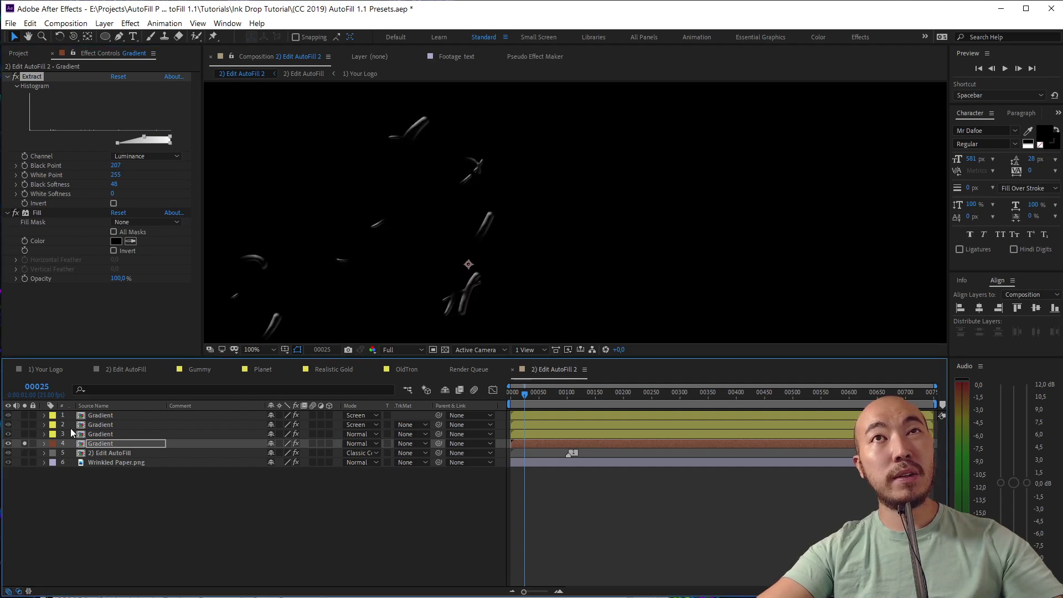
left_click(445, 349)
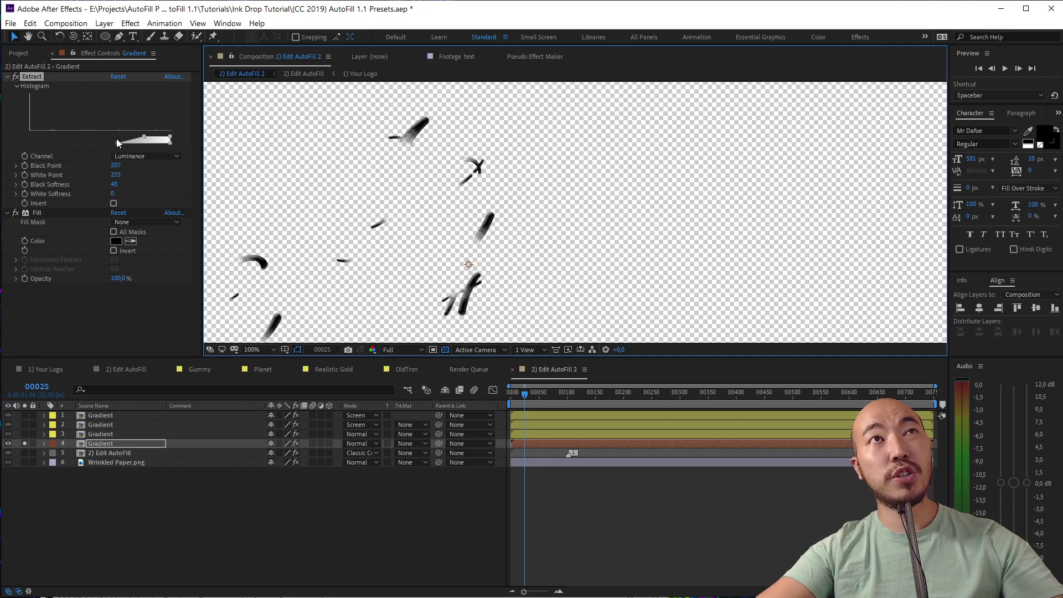
left_click_drag(116, 140, 49, 148)
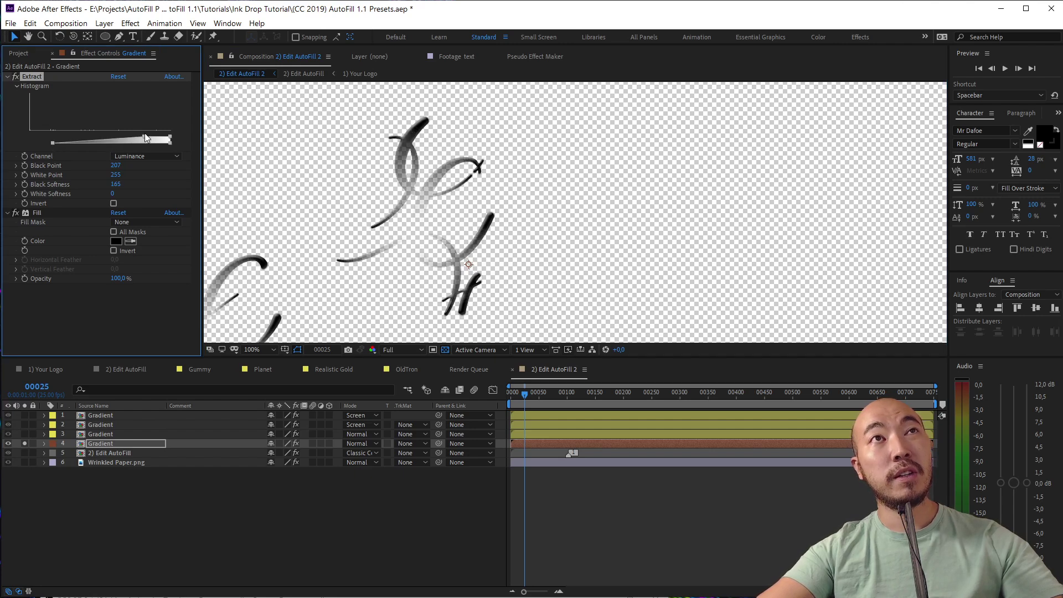
left_click_drag(144, 137, 115, 135)
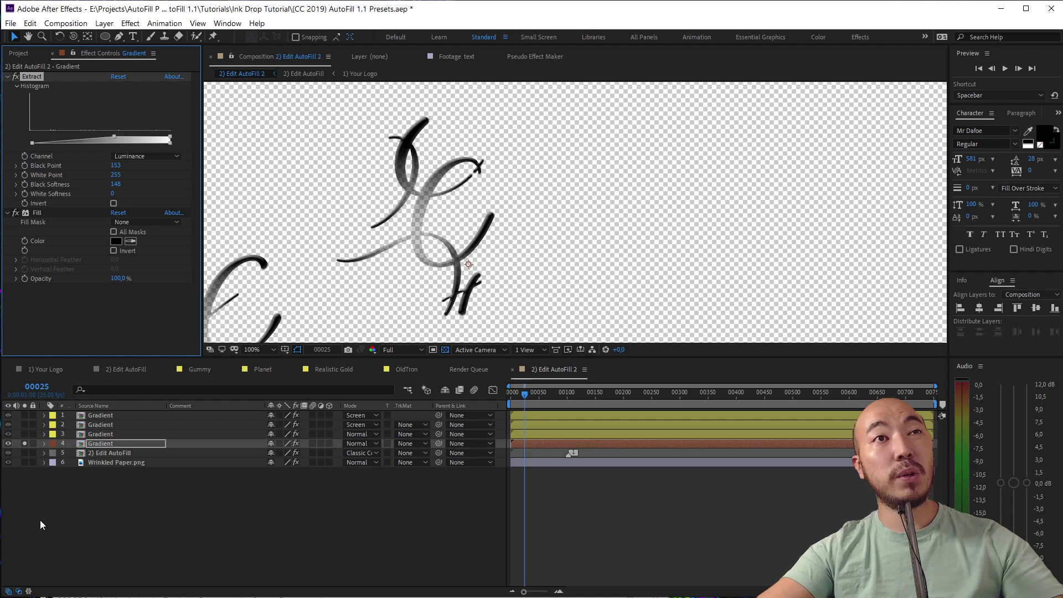
left_click(24, 443)
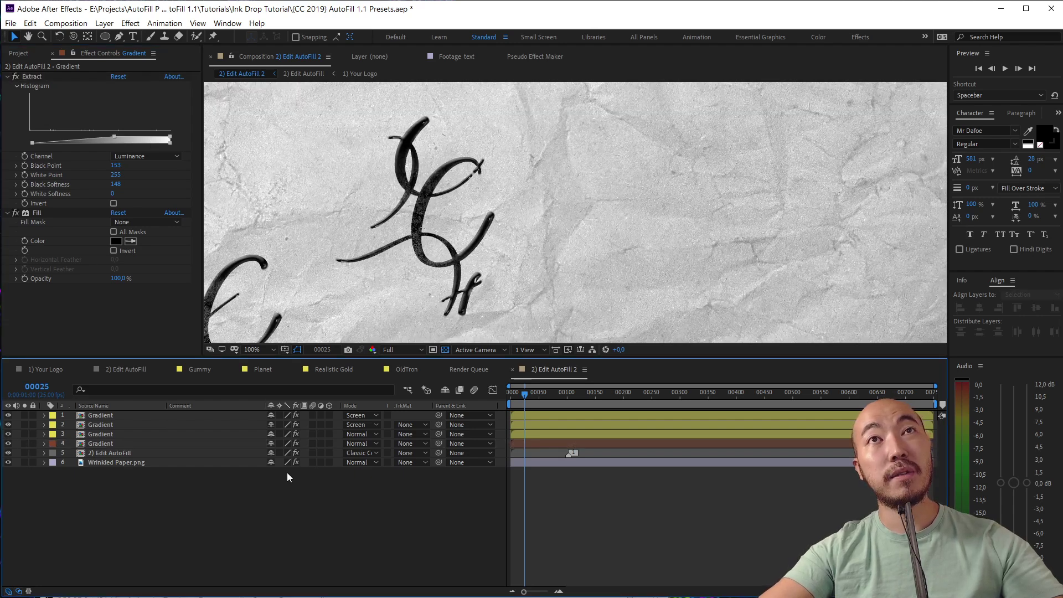
scroll(603, 230, "up", 2)
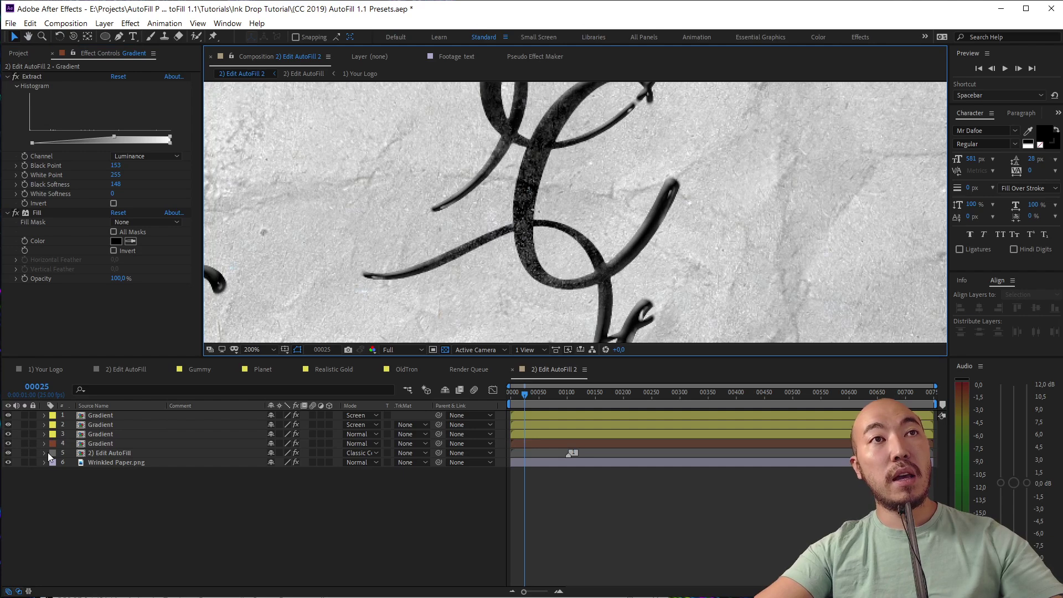
left_click(45, 443)
scroll(88, 486, "down", 2)
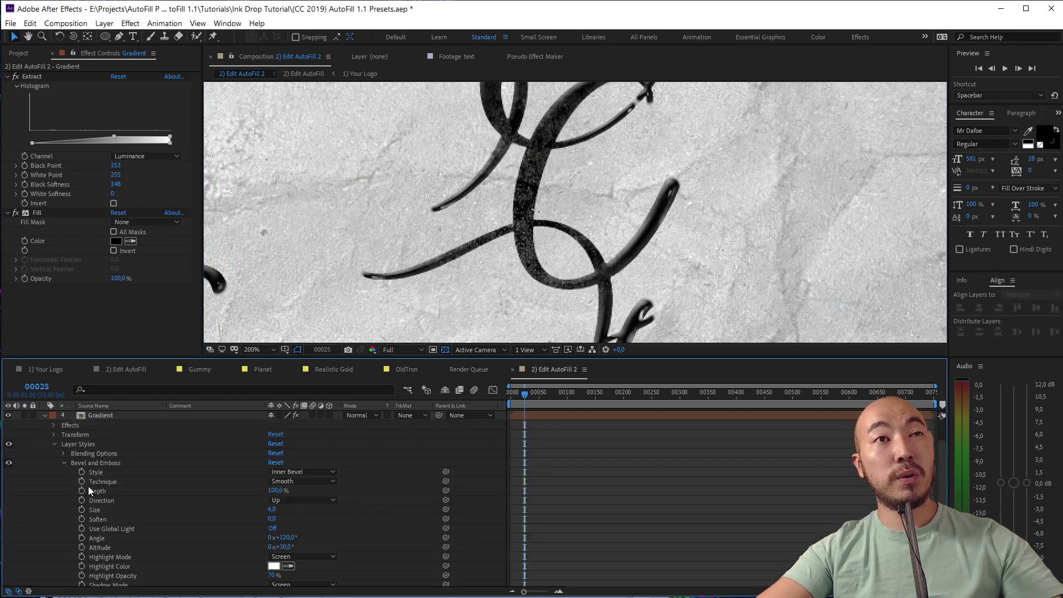
left_click(8, 462)
left_click(45, 416)
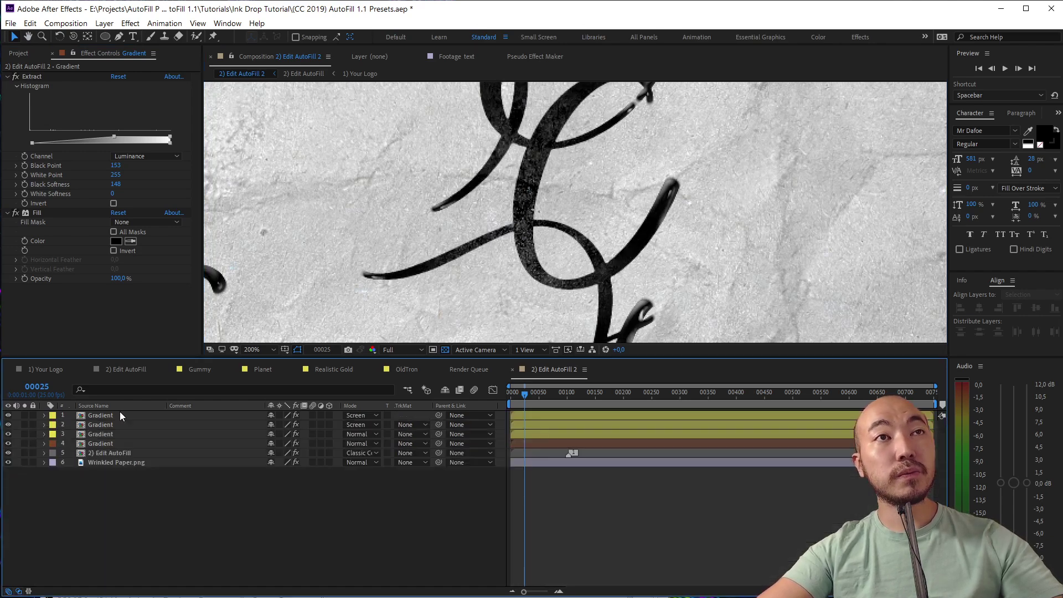
mouse_move(719, 222)
left_mouse_down()
mouse_move(686, 243)
mouse_move(545, 244)
mouse_move(537, 278)
left_mouse_up()
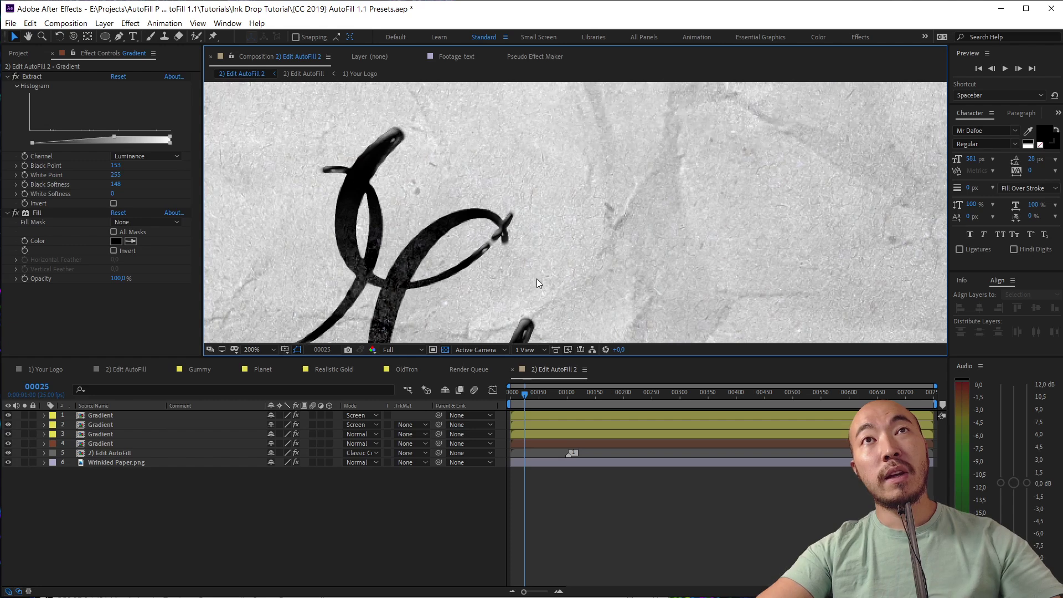
left_click(526, 465)
key("Home")
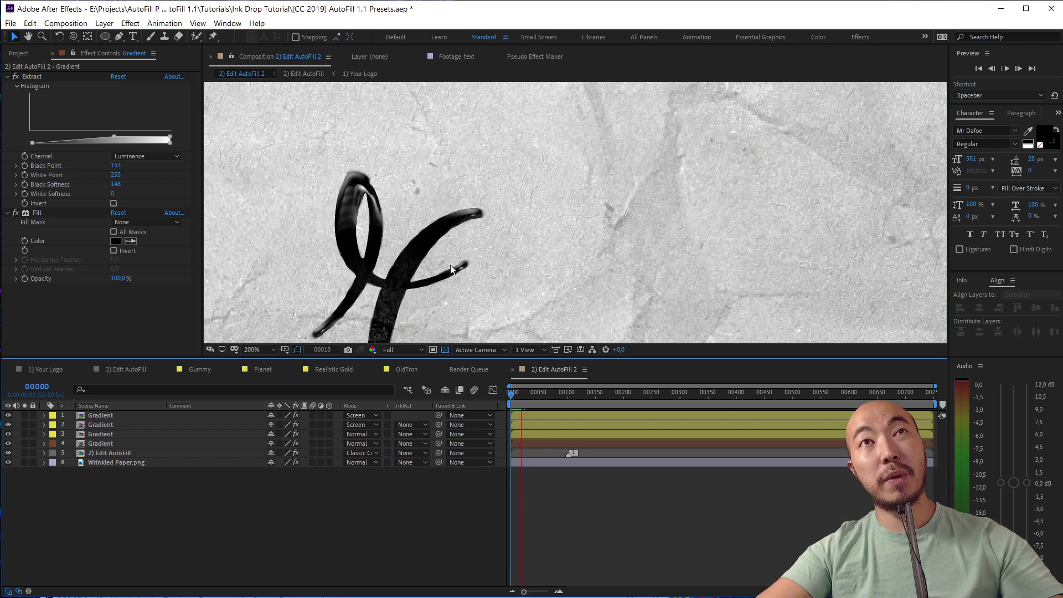
key("space")
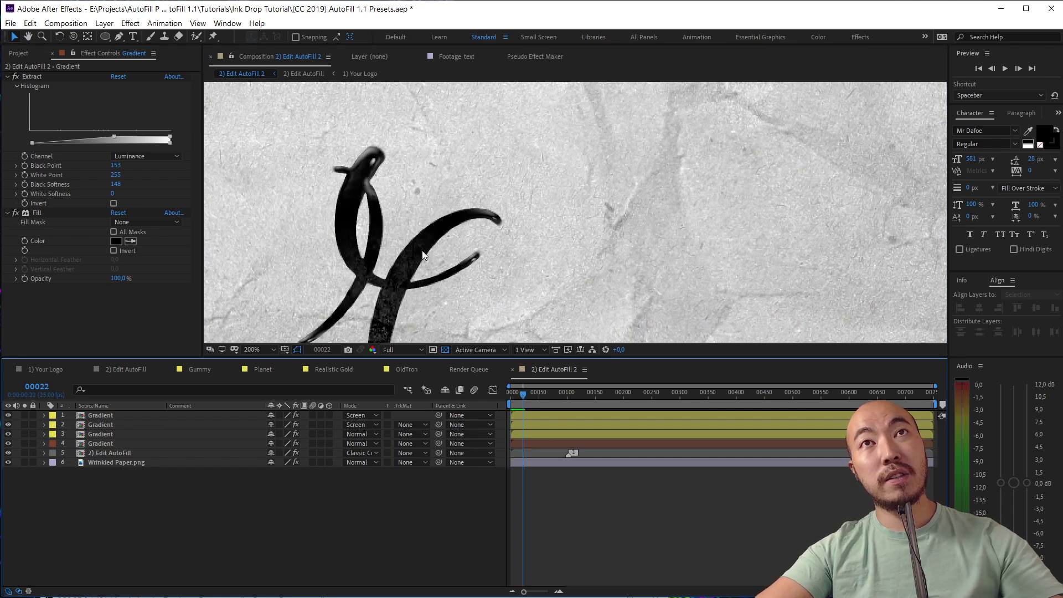
scroll(460, 250, "down", 2)
left_click_drag(564, 204, 498, 197)
key("Home")
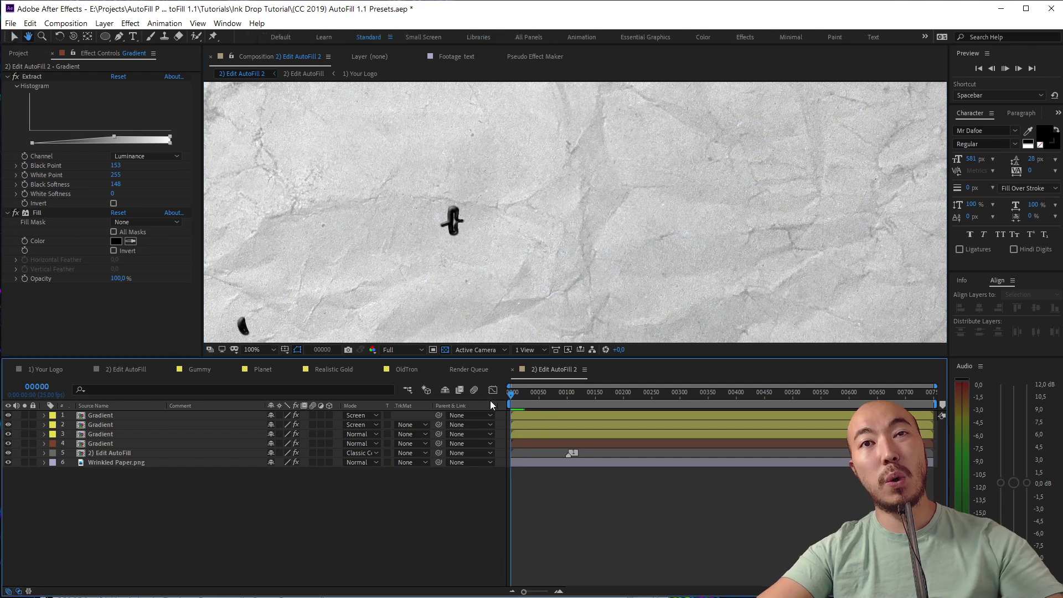
key("space")
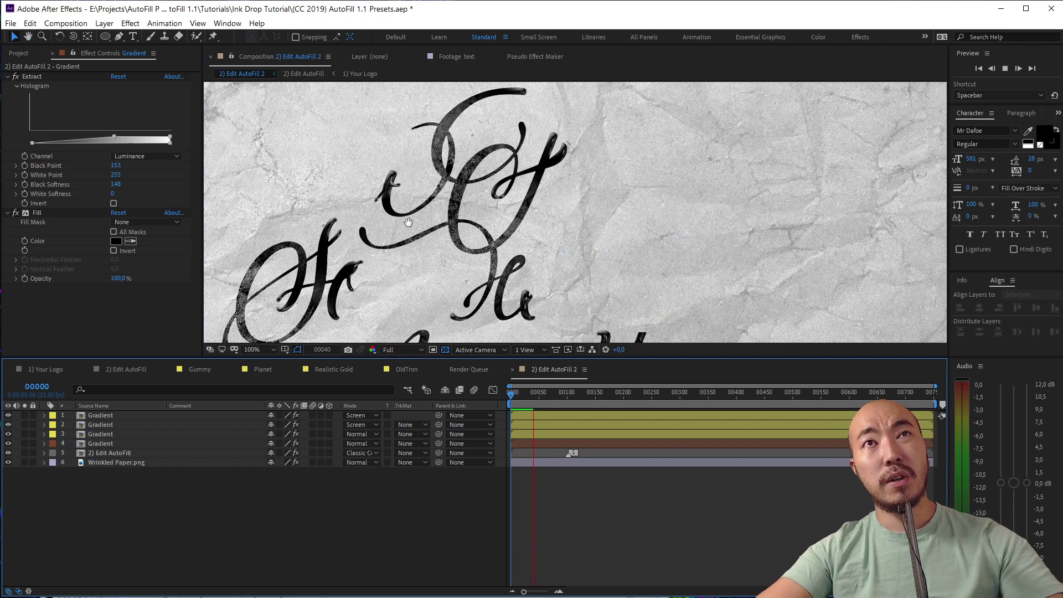
scroll(486, 230, "up", 1)
left_click_drag(527, 397, 530, 398)
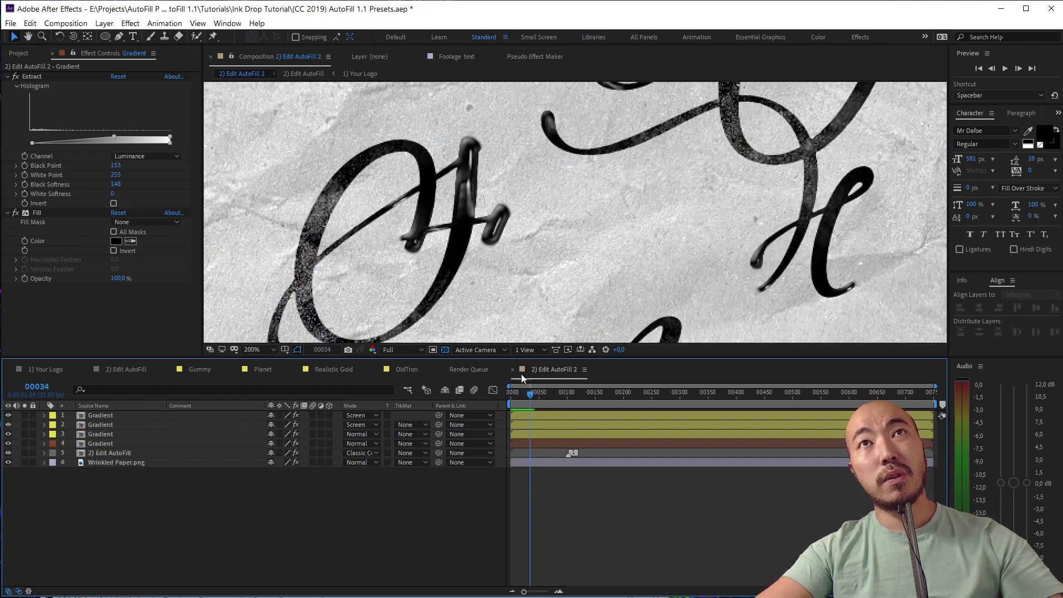
scroll(451, 211, "up", 1)
scroll(451, 211, "down", 1)
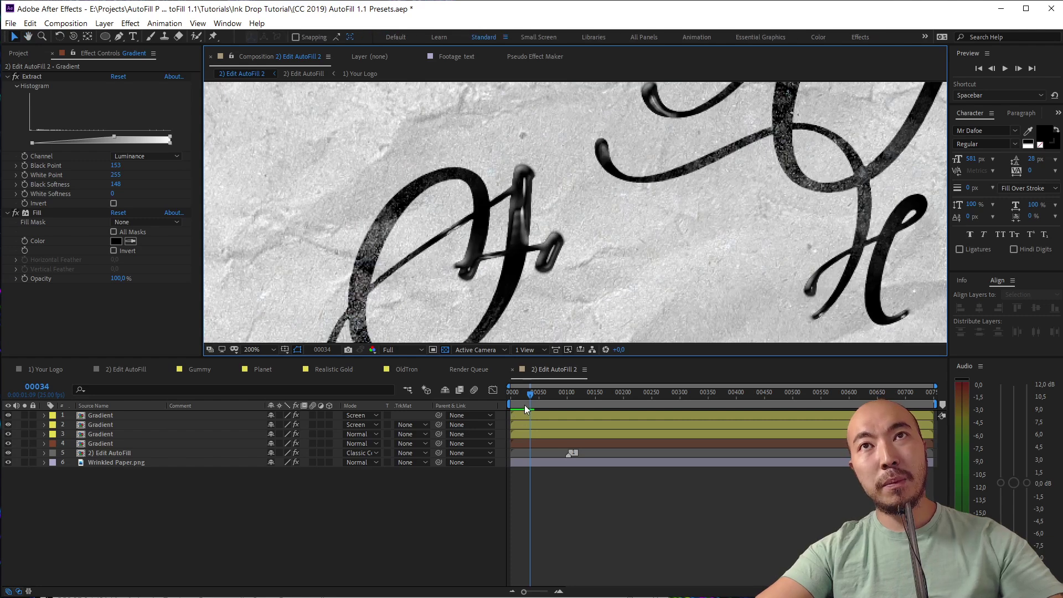
left_click_drag(525, 405, 527, 400)
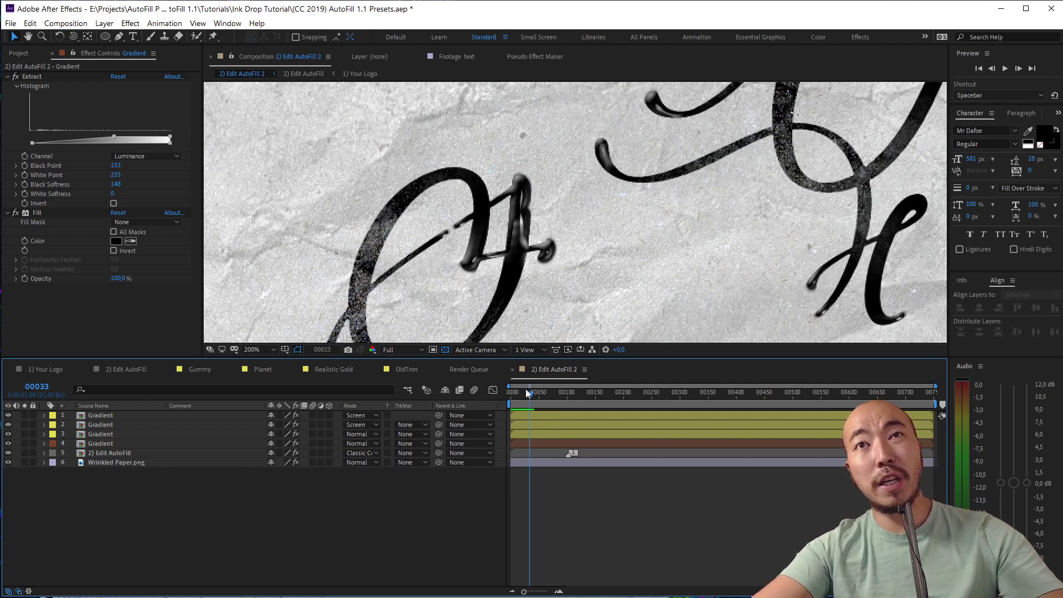
Step: Preview the ink growth and stop around frame 36
key("space")
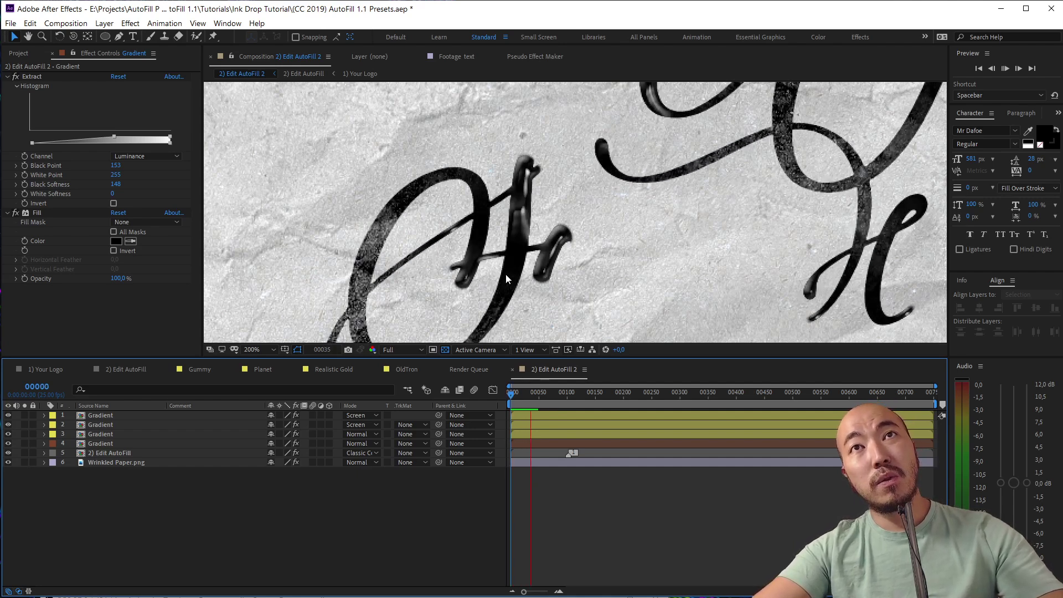
left_click_drag(527, 394, 534, 397)
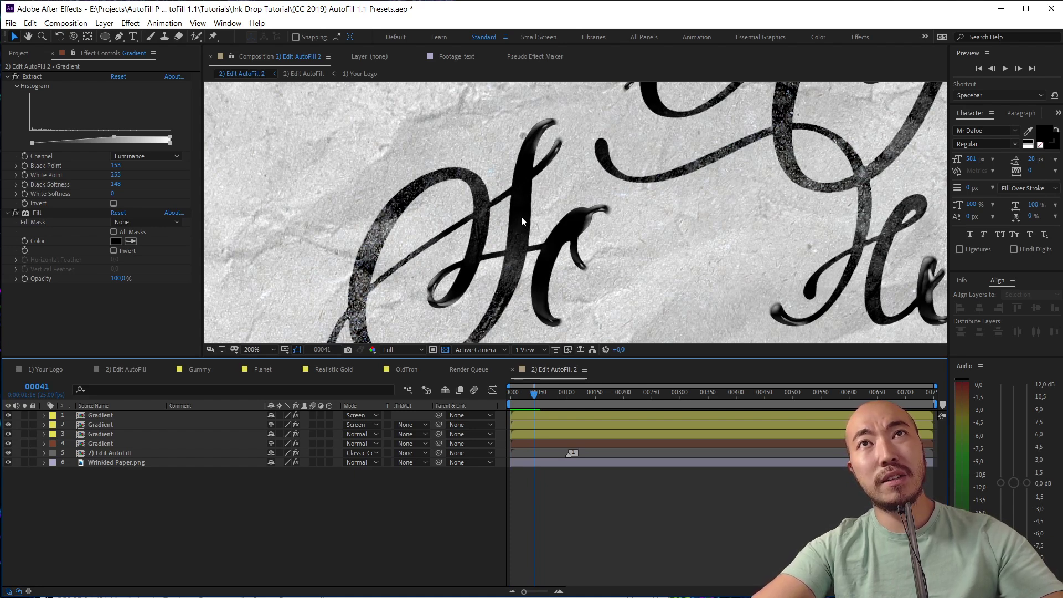
Step: Duplicate Gradient layer 4, discarding an accidental 2) Edit AutoFill duplicate
left_click(124, 452)
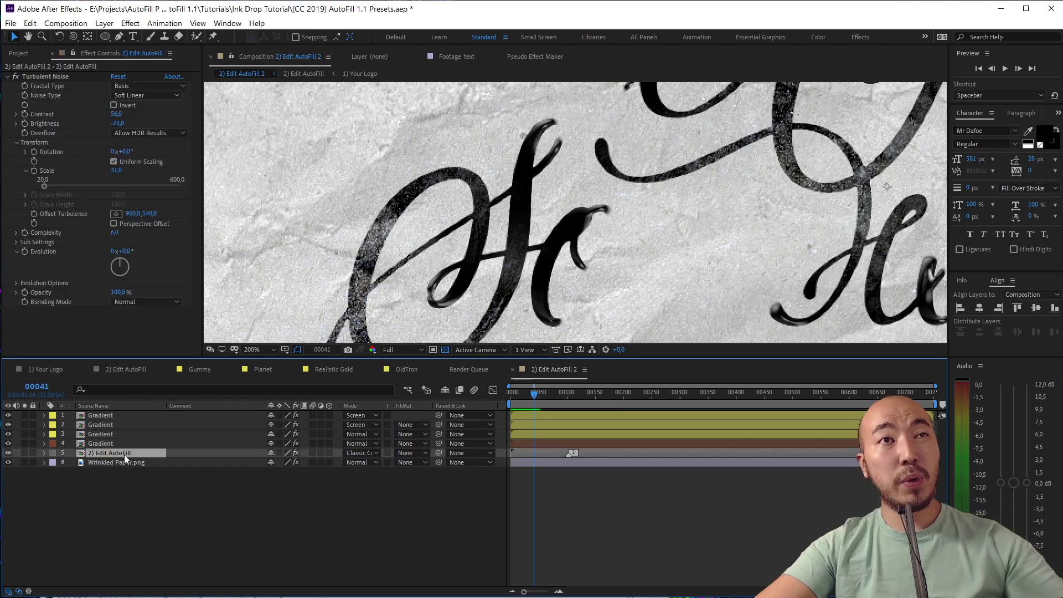
key("ctrl+d")
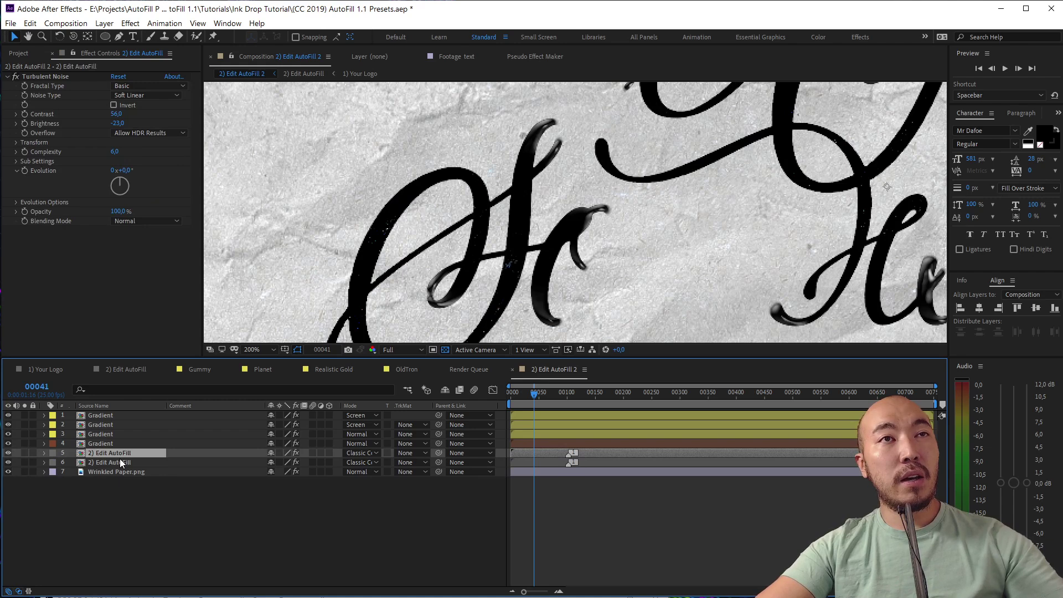
key("Delete")
left_click(106, 445)
key("ctrl+d")
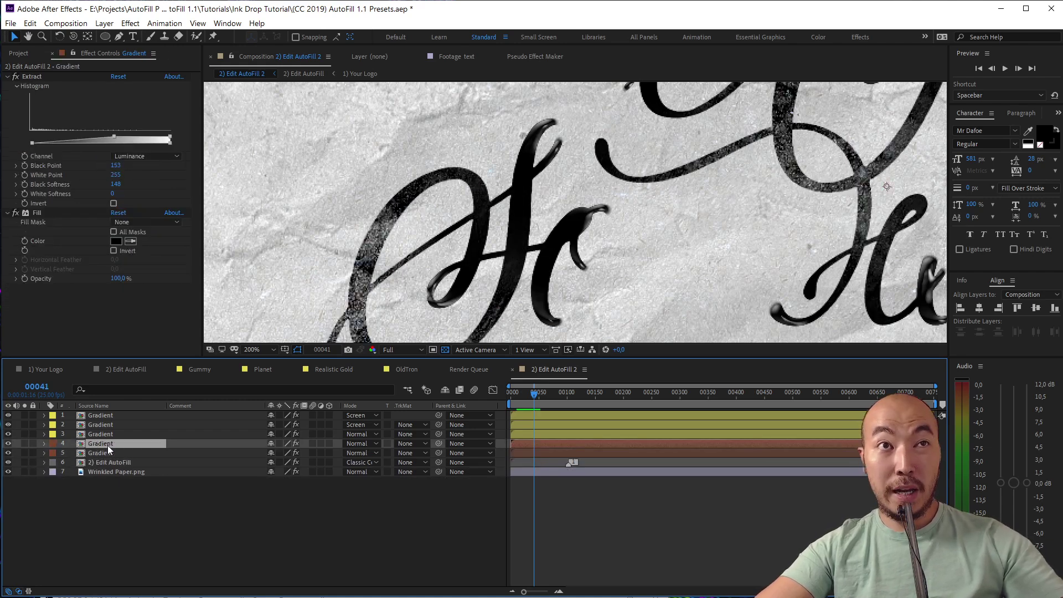
right_click(108, 443)
mouse_move(174, 595)
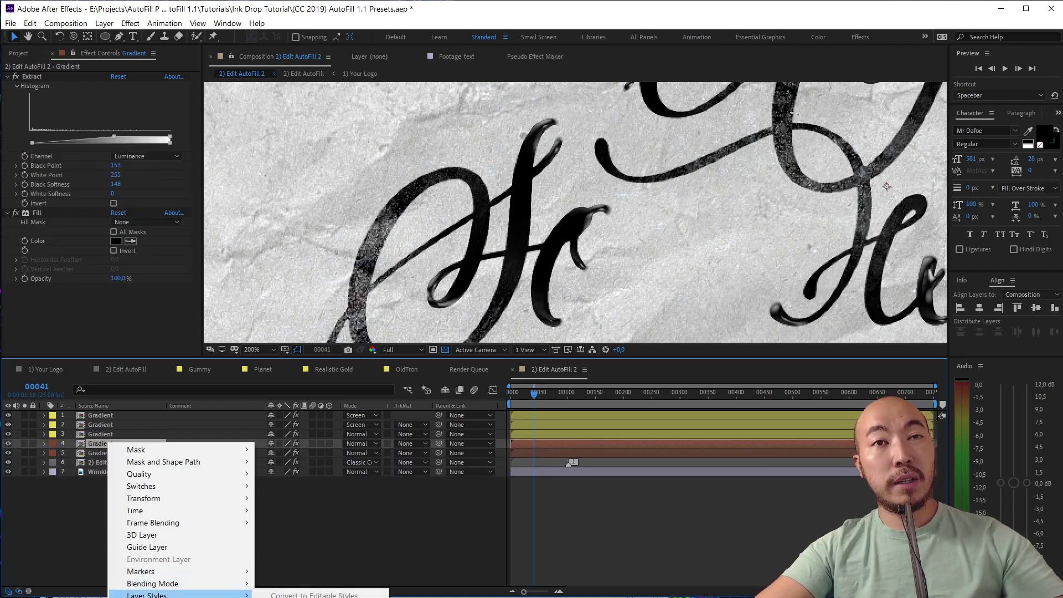
key("Escape")
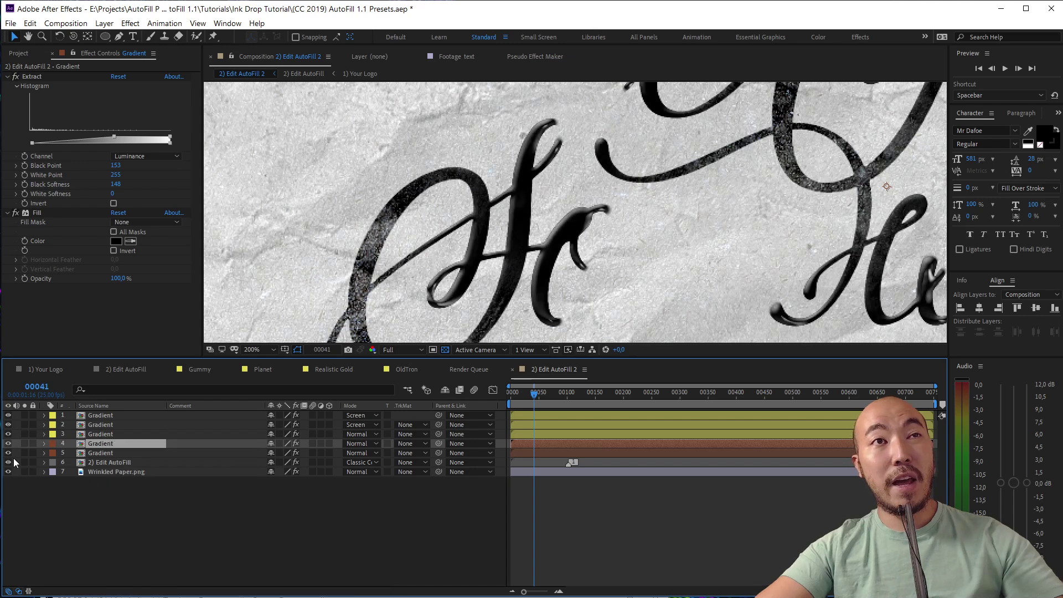
Step: Solo layer 4 and apply Turbulent Displace via quick search
left_click(24, 445)
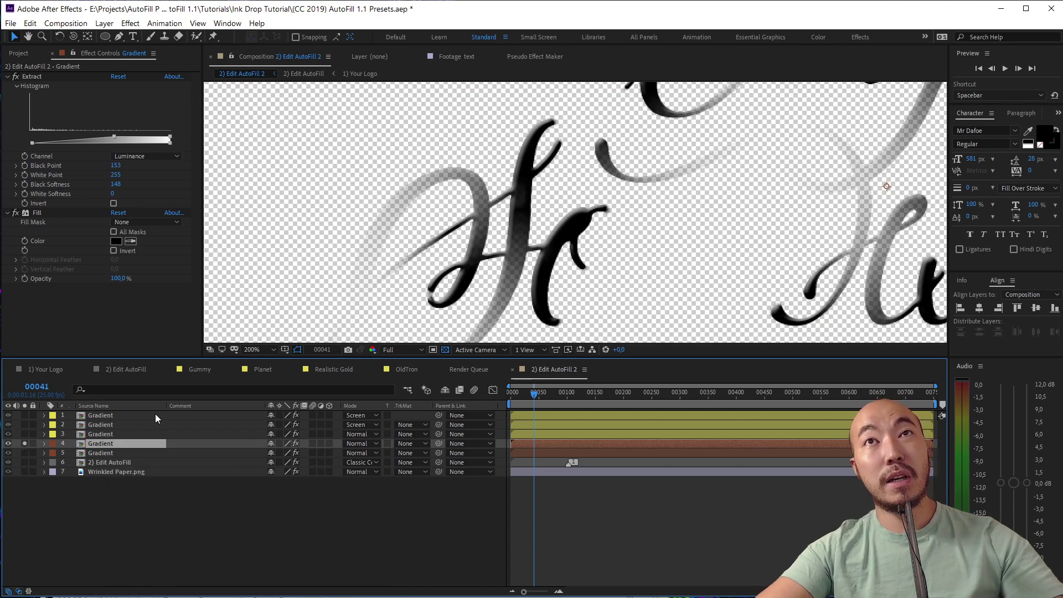
key("ctrl+space")
type("tu")
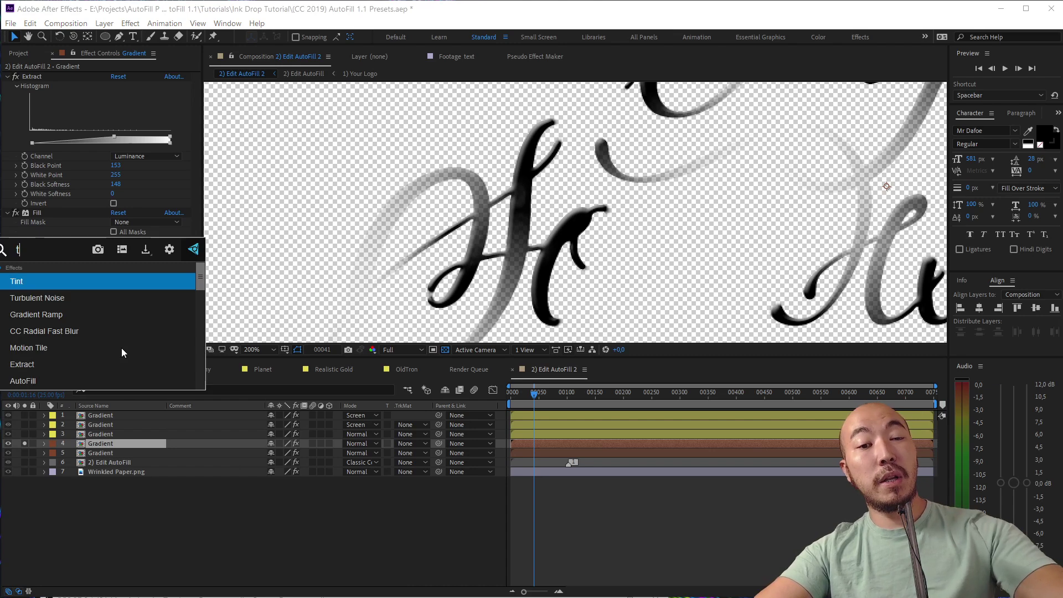
left_click(87, 298)
Step: Set Turbulent Displace Size to 4 and hide the transparency grid
left_click(117, 262)
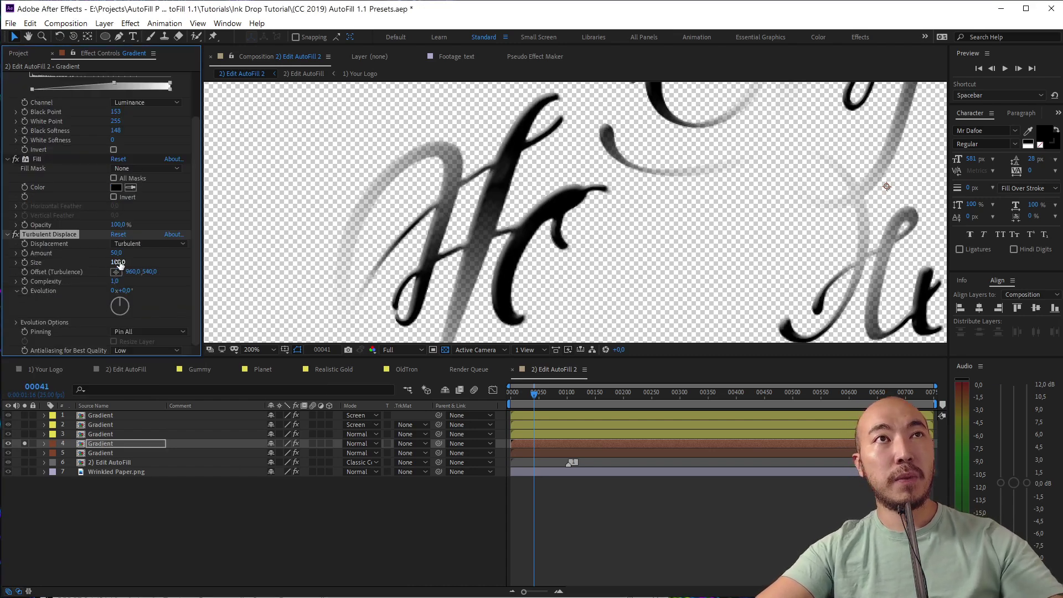
type("2")
left_click(161, 257)
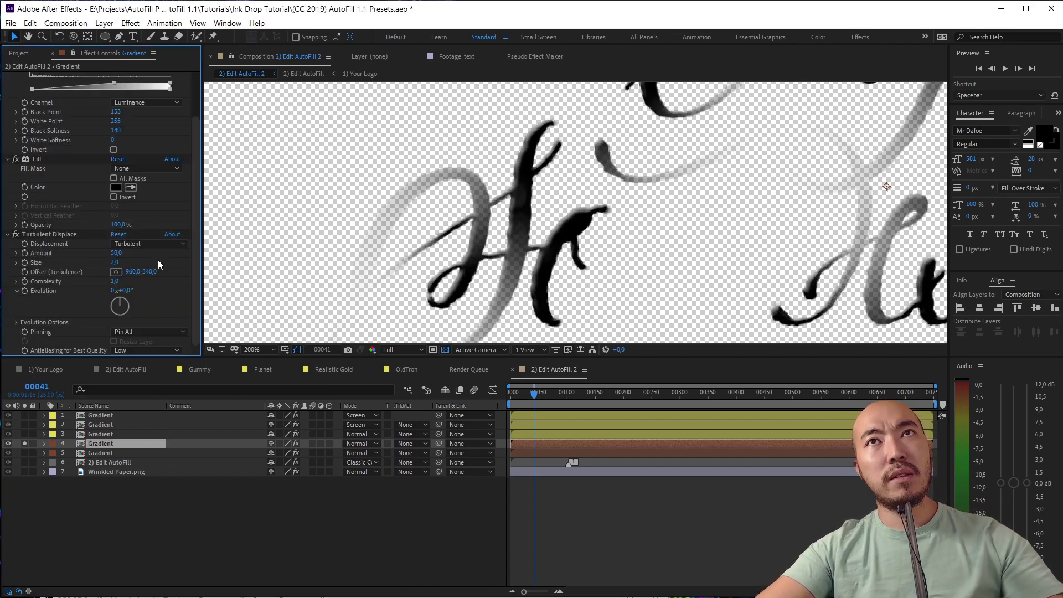
left_click(115, 262)
type("3")
left_click(161, 261)
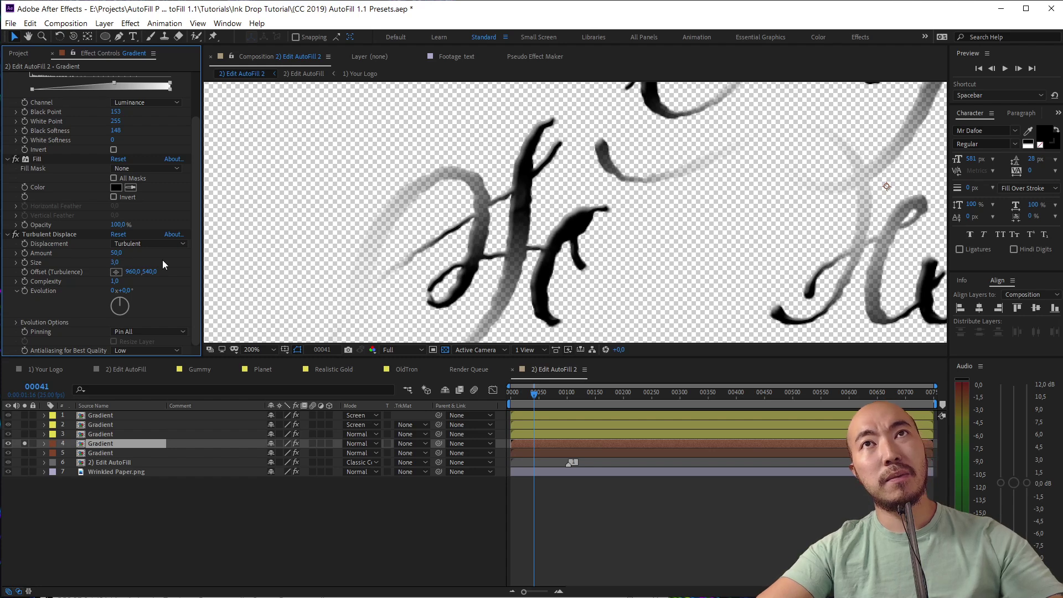
left_click(115, 263)
type("4")
left_click(154, 256)
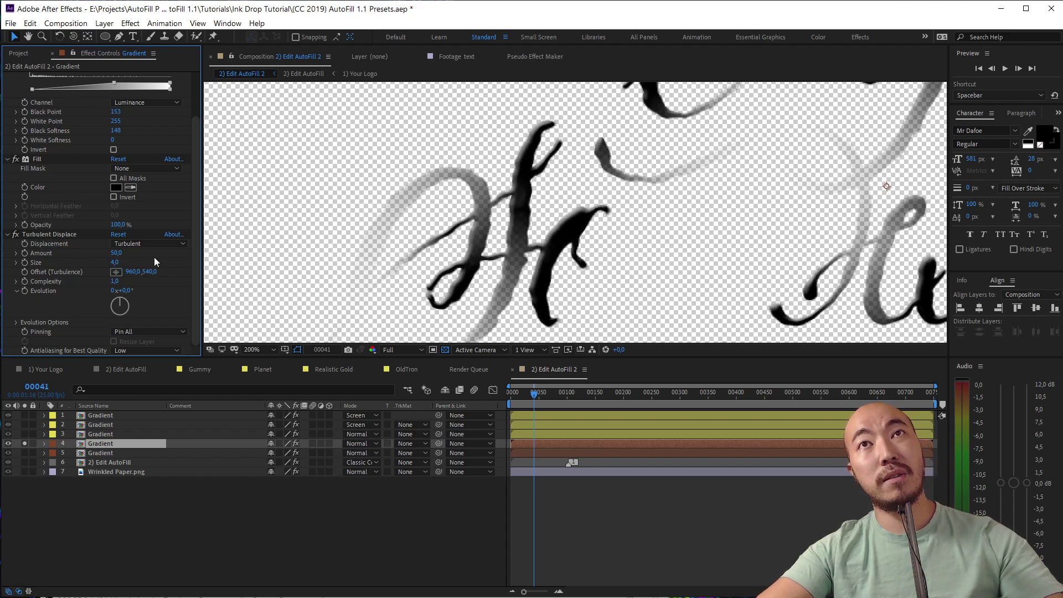
left_click(444, 349)
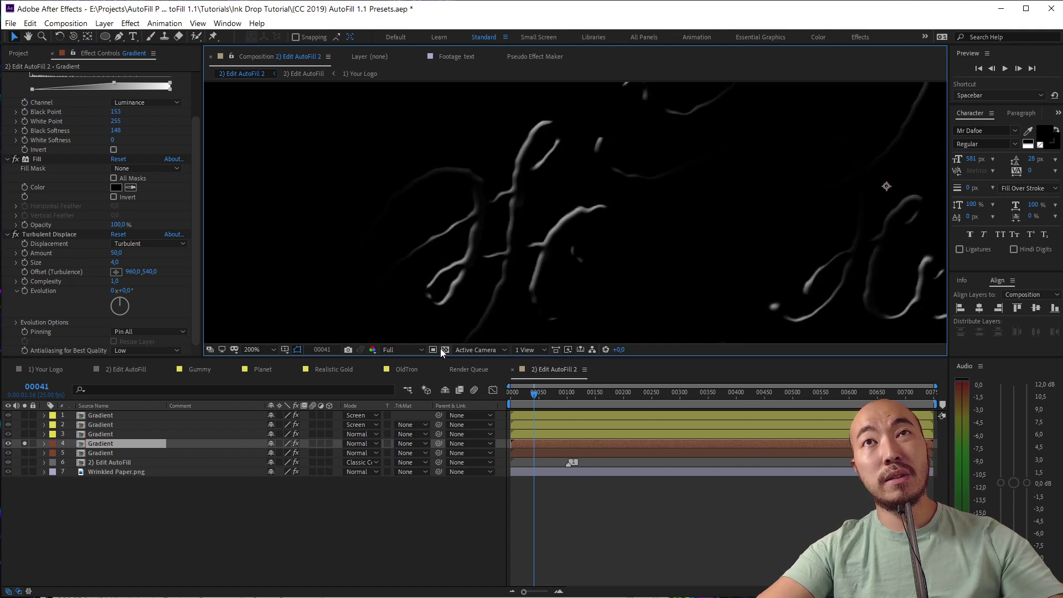
Step: Set layer 4's bevel Size to 4 and Altitude to 64°, and unsolo it
left_click(45, 444)
left_click(53, 471)
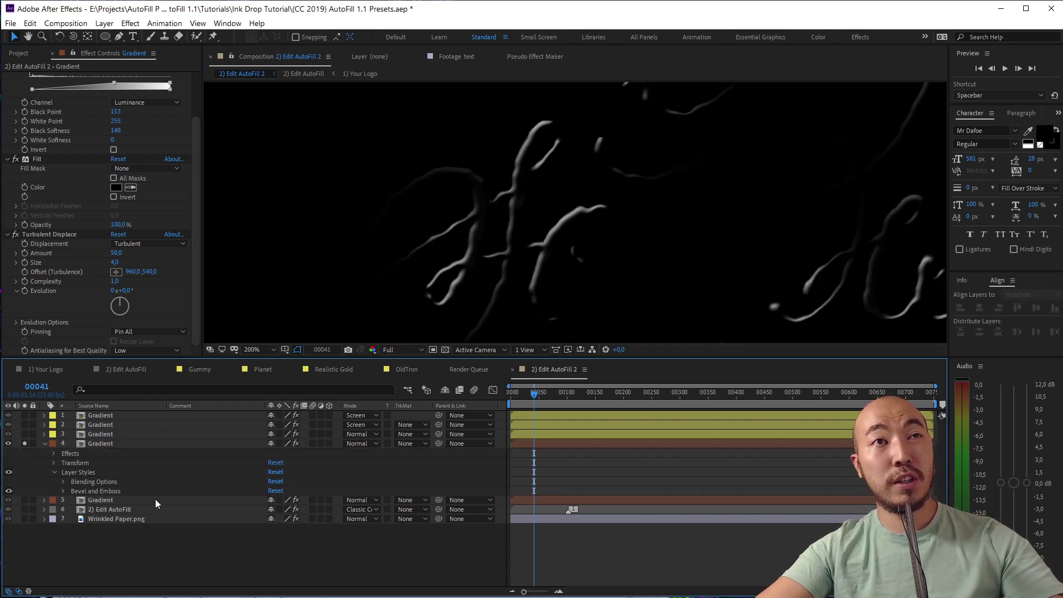
left_click(62, 491)
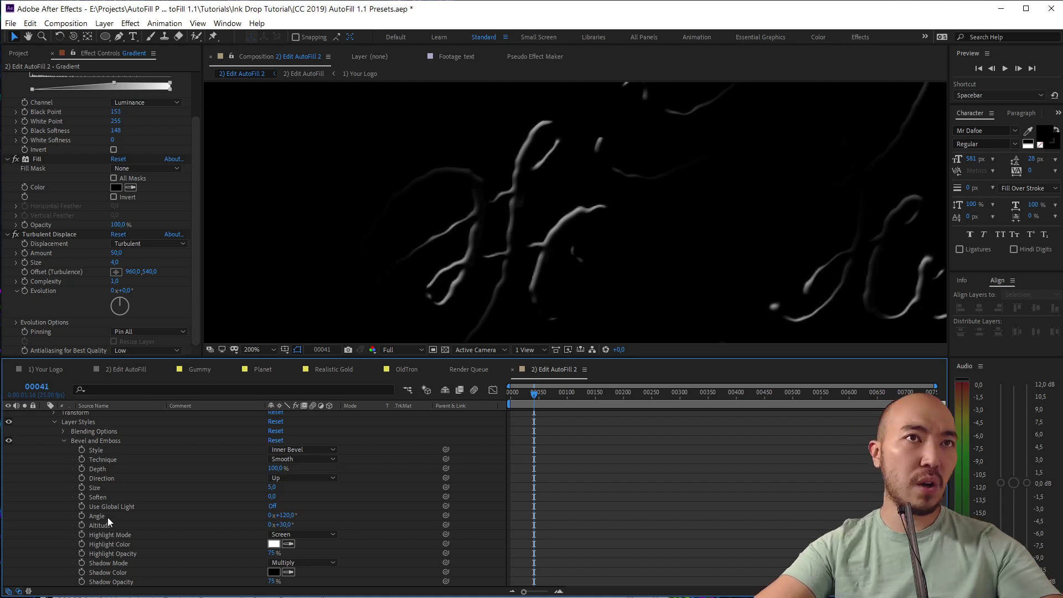
left_click_drag(271, 487, 274, 487)
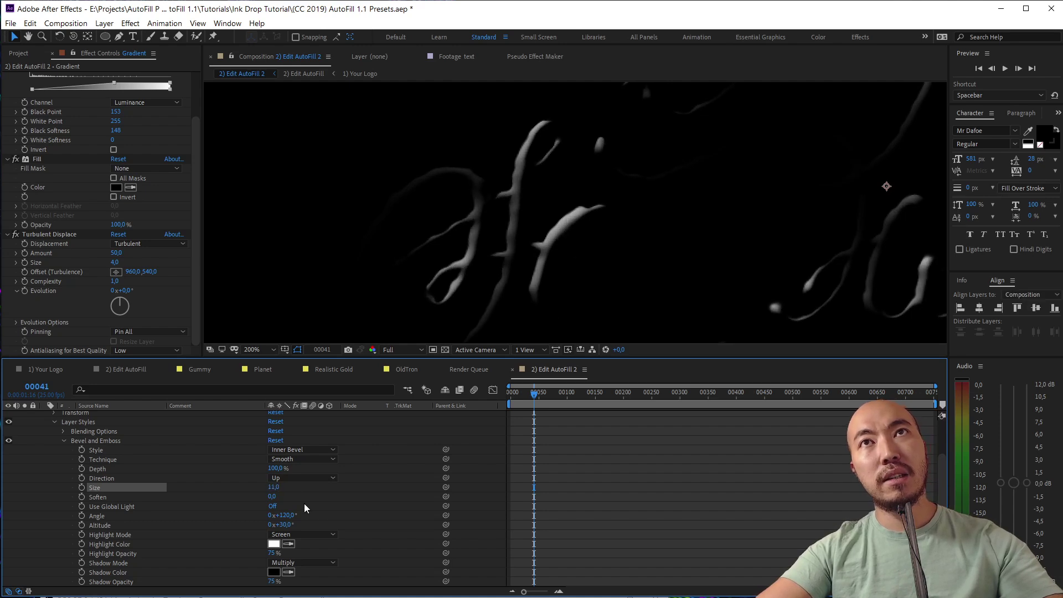
left_click_drag(281, 524, 309, 524)
scroll(53, 457, "up", 3)
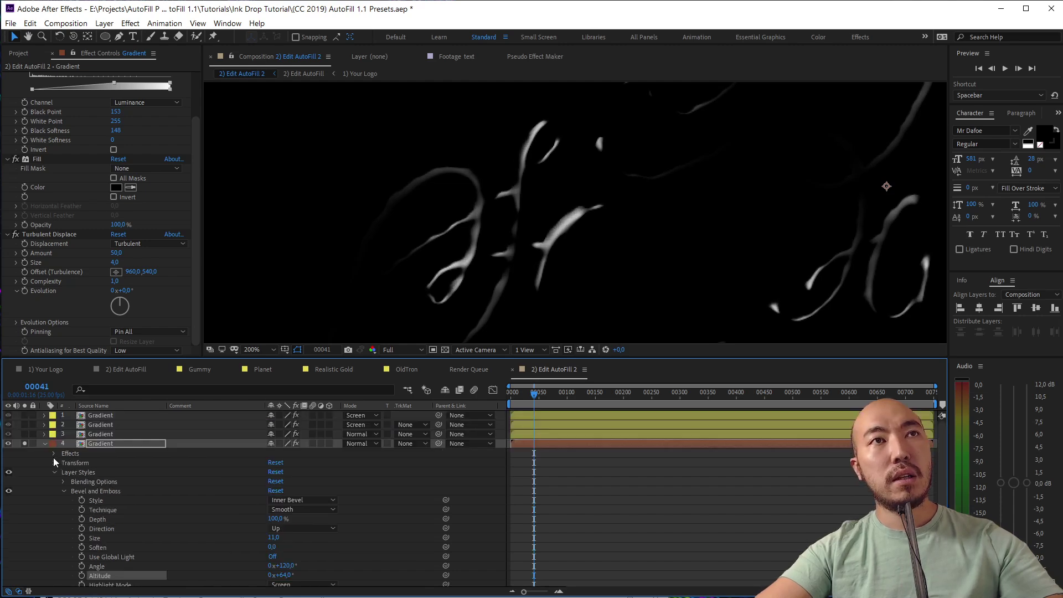
left_click(25, 444)
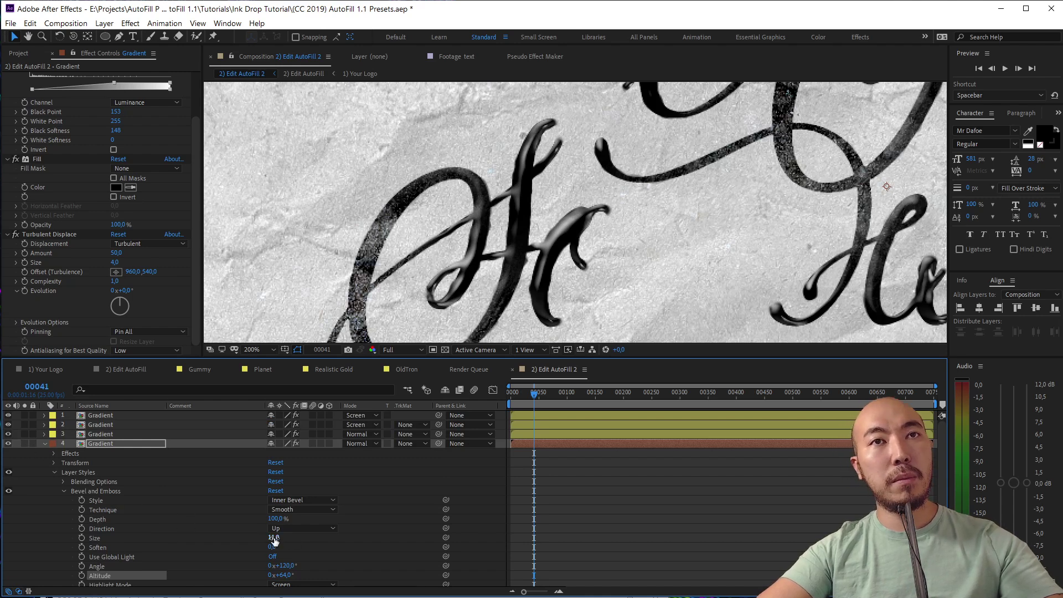
left_click_drag(273, 537, 262, 539)
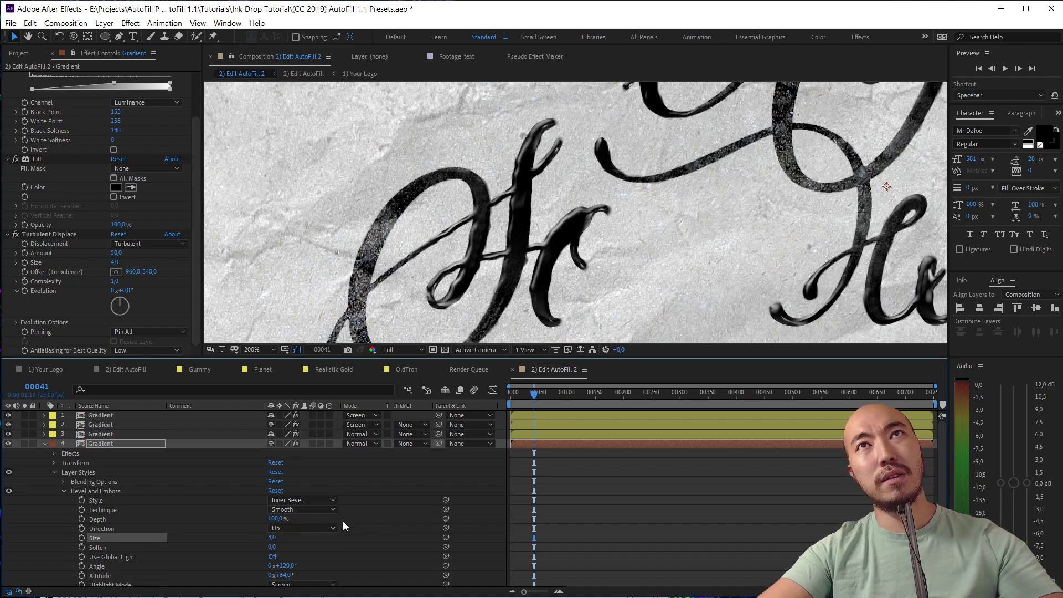
Step: Collapse layer 4 and preview the ink growth from the first frame, stopping at frame 41
left_click(44, 443)
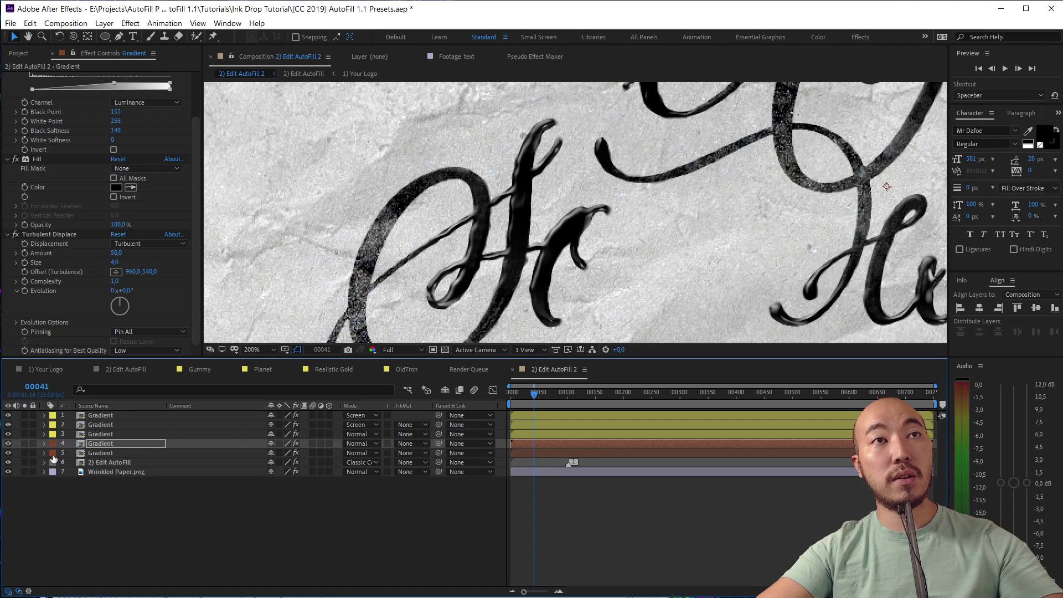
left_click_drag(534, 411, 469, 409)
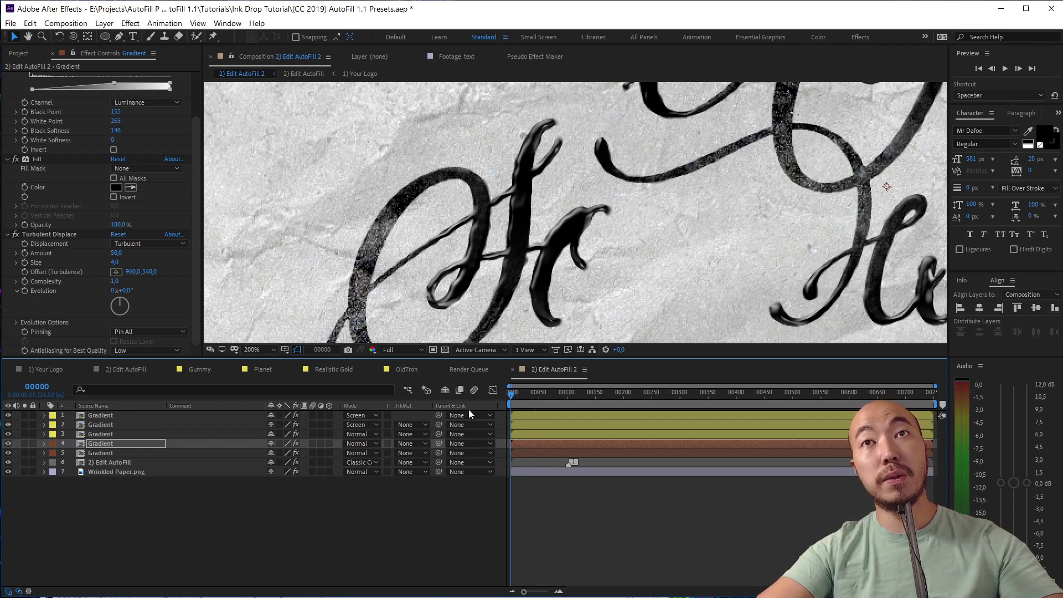
key("space")
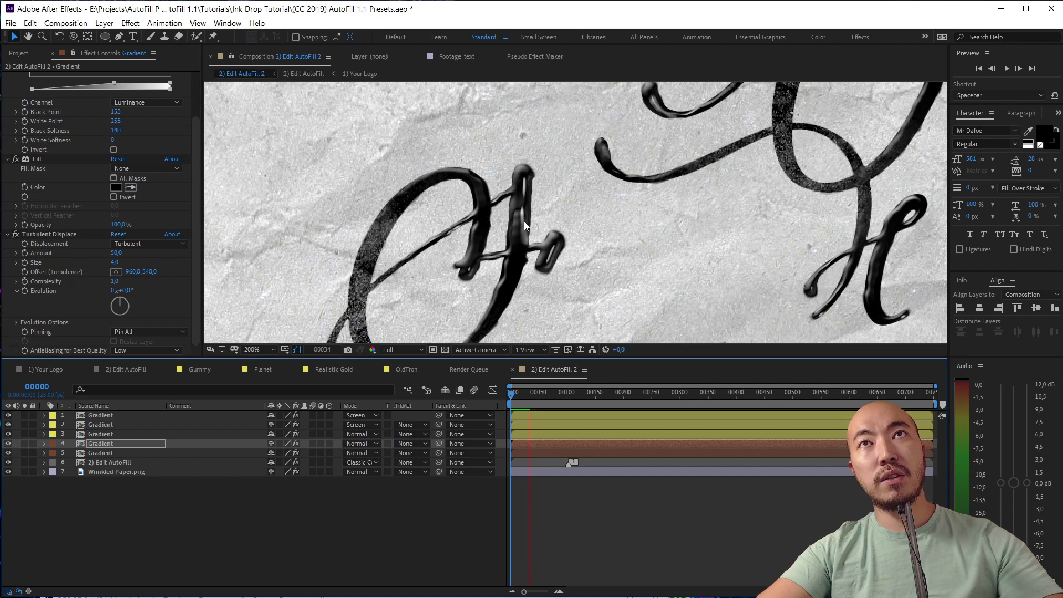
key("space")
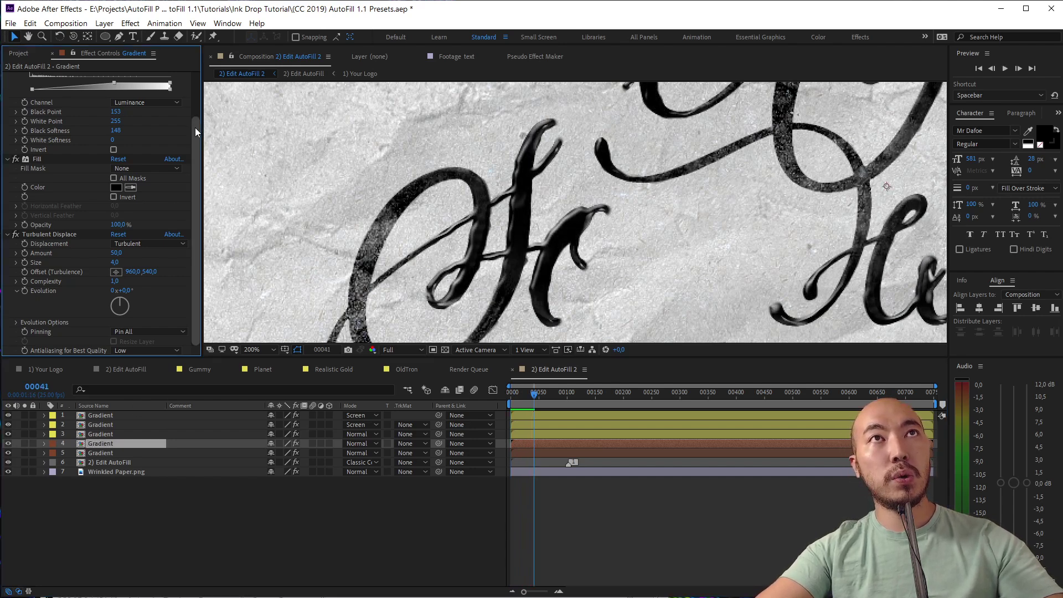
Step: Raise the Gradient's Extract Black Point to 220, then toggle layer 4 repeatedly to compare
scroll(195, 127, "up", 2)
left_click_drag(35, 124, 63, 125)
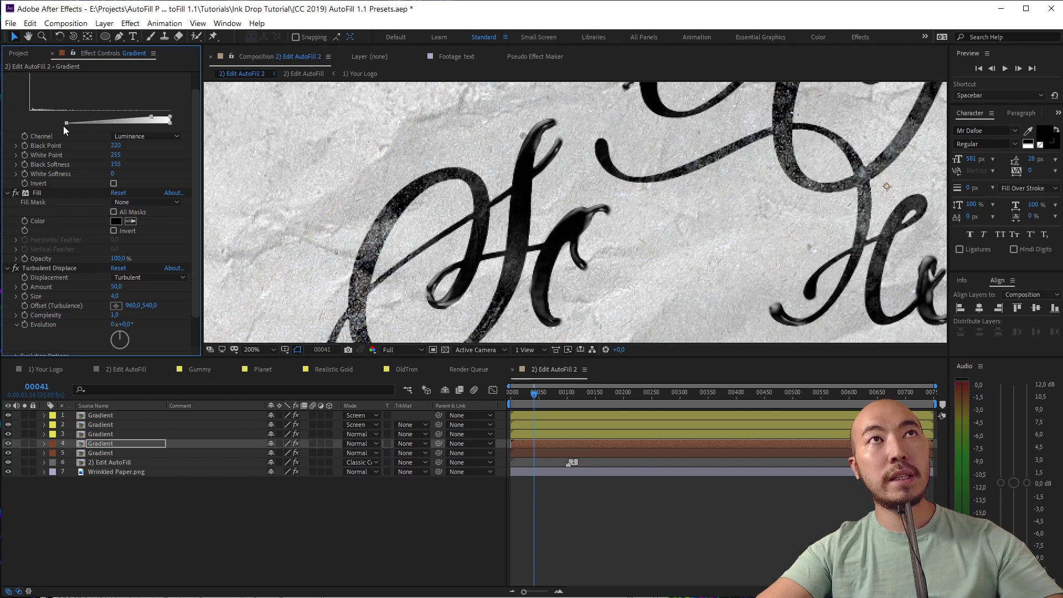
left_click(7, 443)
left_click(8, 443)
left_click(8, 444)
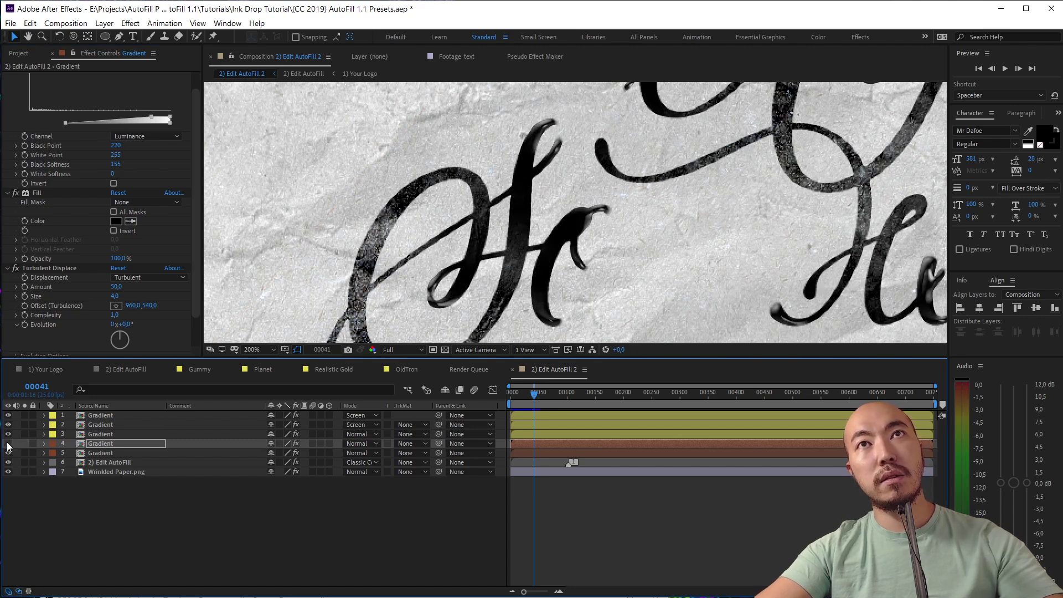
left_click(8, 444)
left_click(8, 444)
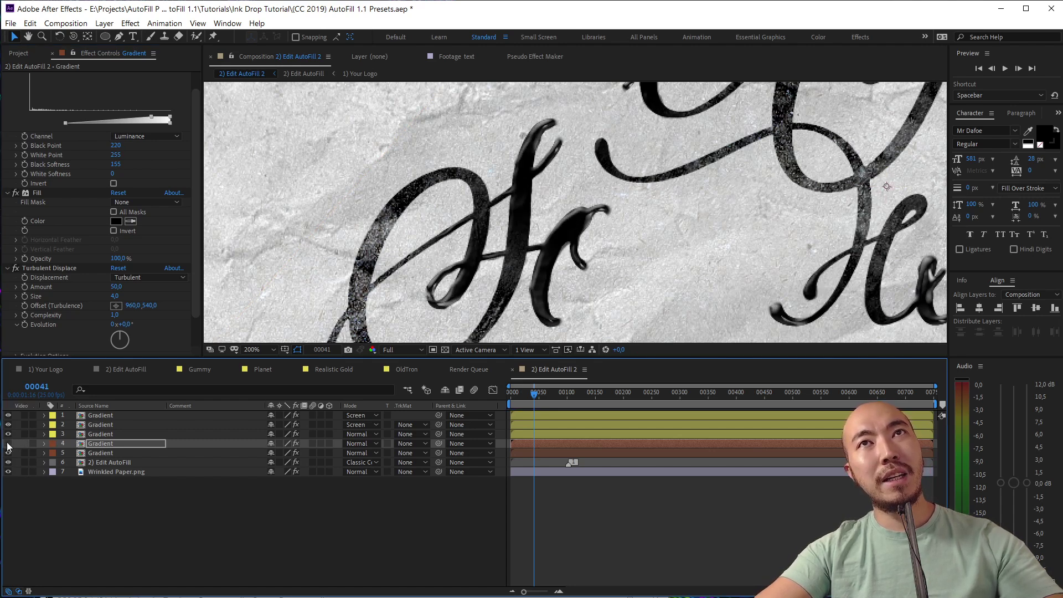
left_click(8, 443)
Step: Zoom the viewer to 100%, centre the lettering, and return to the first frame
key("comma")
left_click_drag(645, 246, 520, 261)
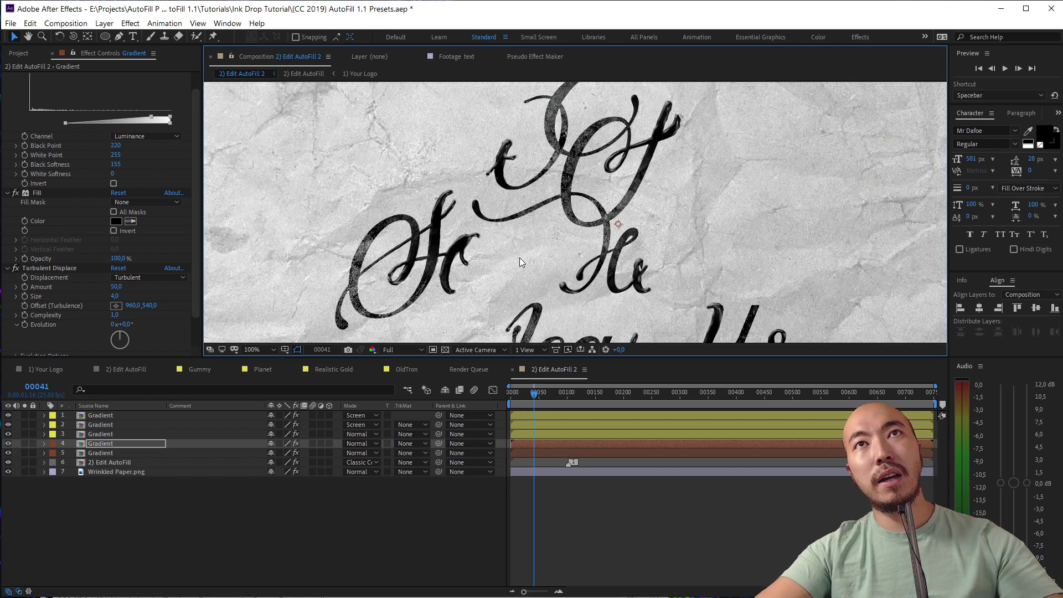
key("Home")
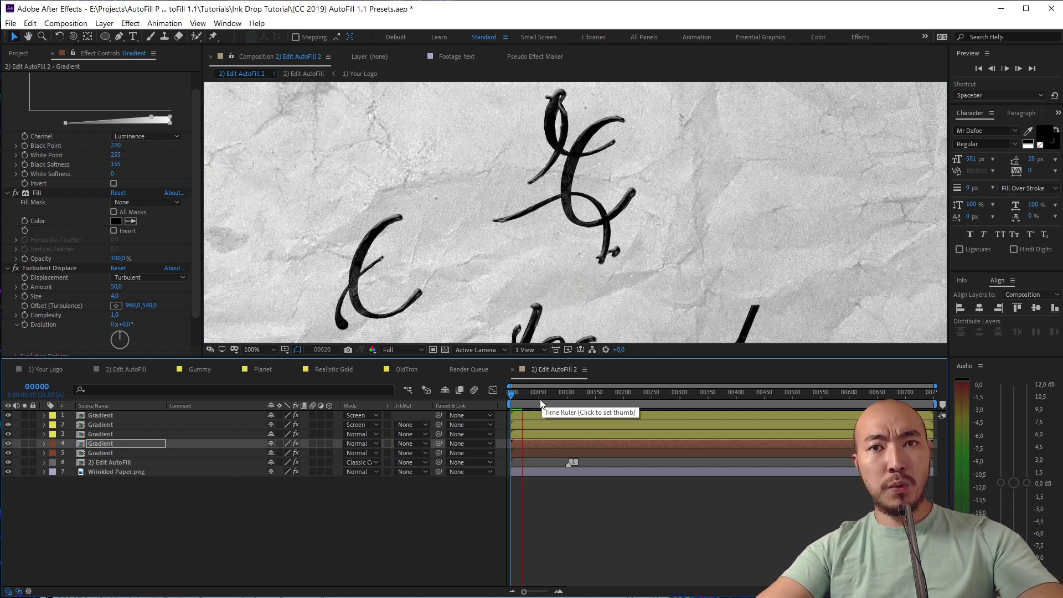
Step: Select the third Gradient layer and apply a Drop Shadow layer style to it
left_click(113, 433)
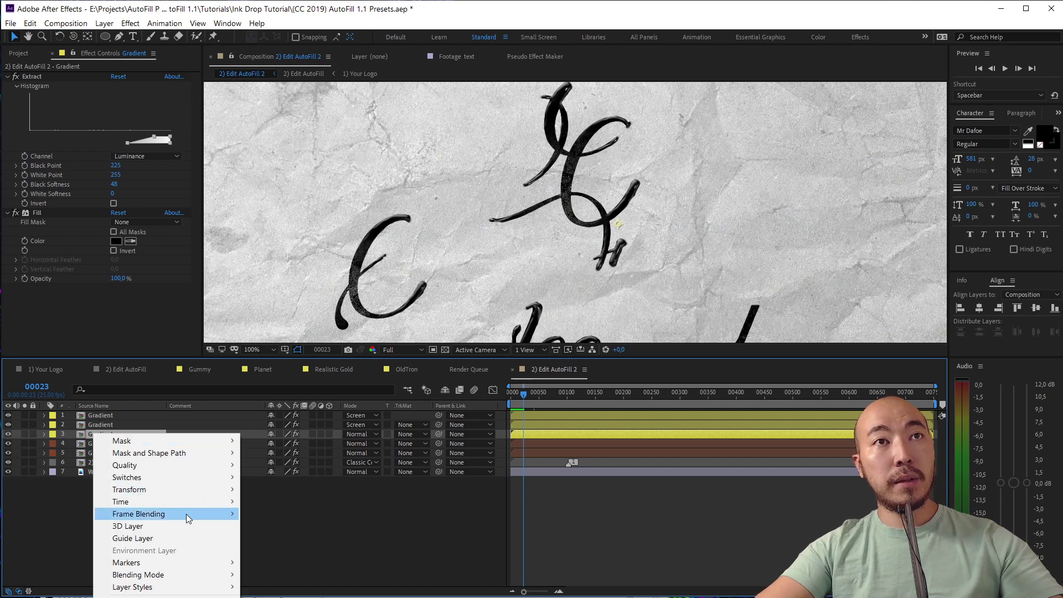
mouse_move(188, 588)
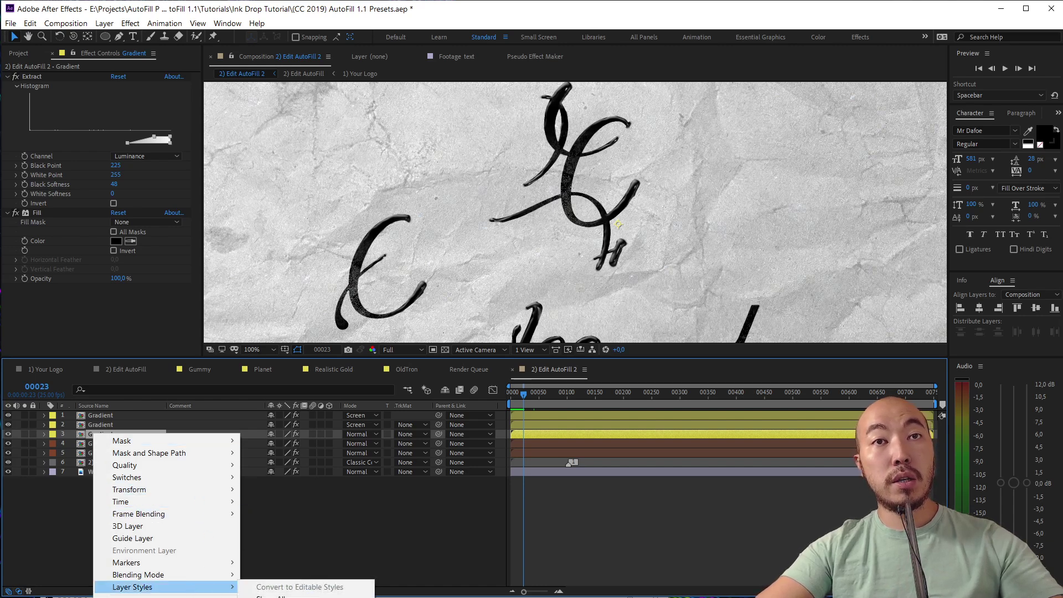
left_click(288, 587)
scroll(402, 321, "up", 2)
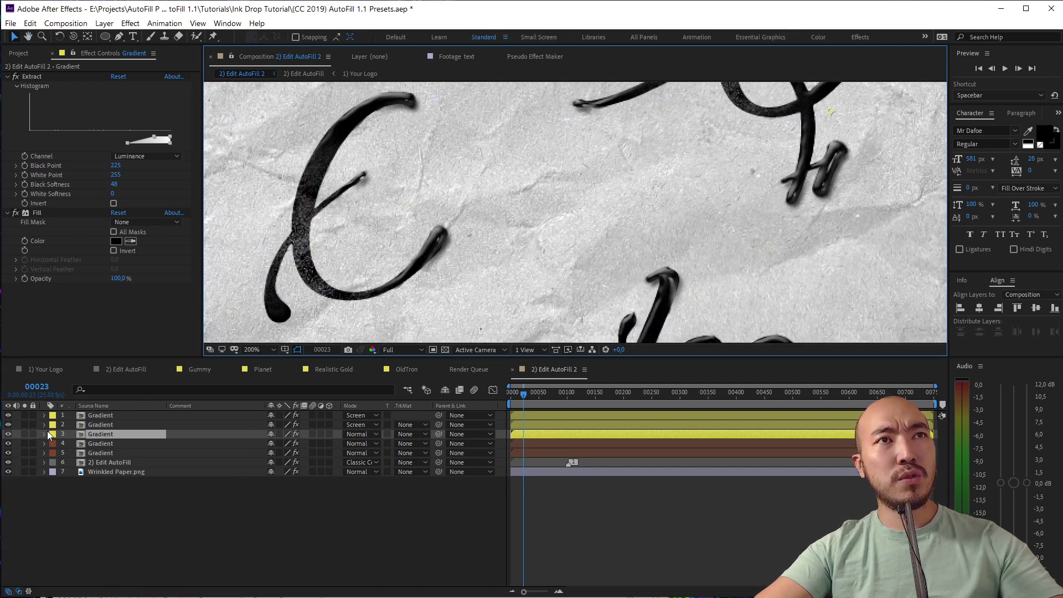
Step: Reveal the layer's Drop Shadow settings, set the Angle to 90° and Opacity to 100%
left_click(44, 434)
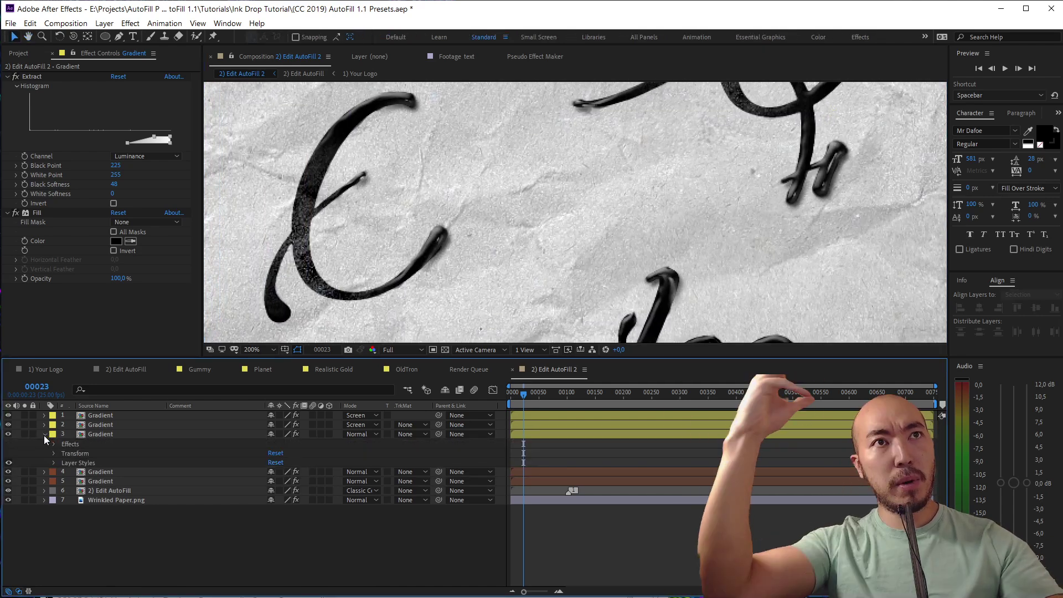
left_click(55, 462)
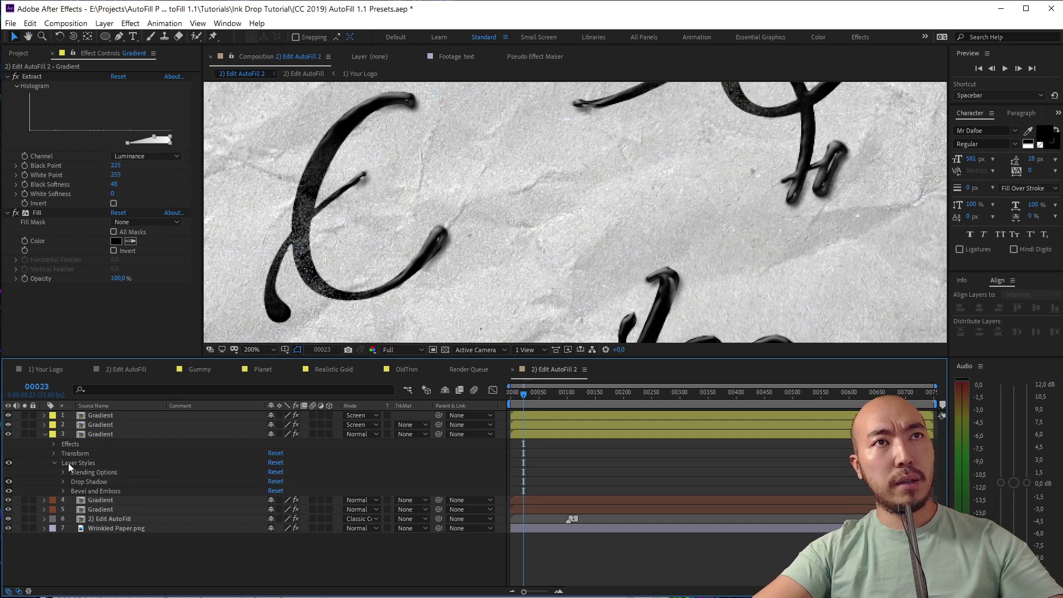
left_click(63, 482)
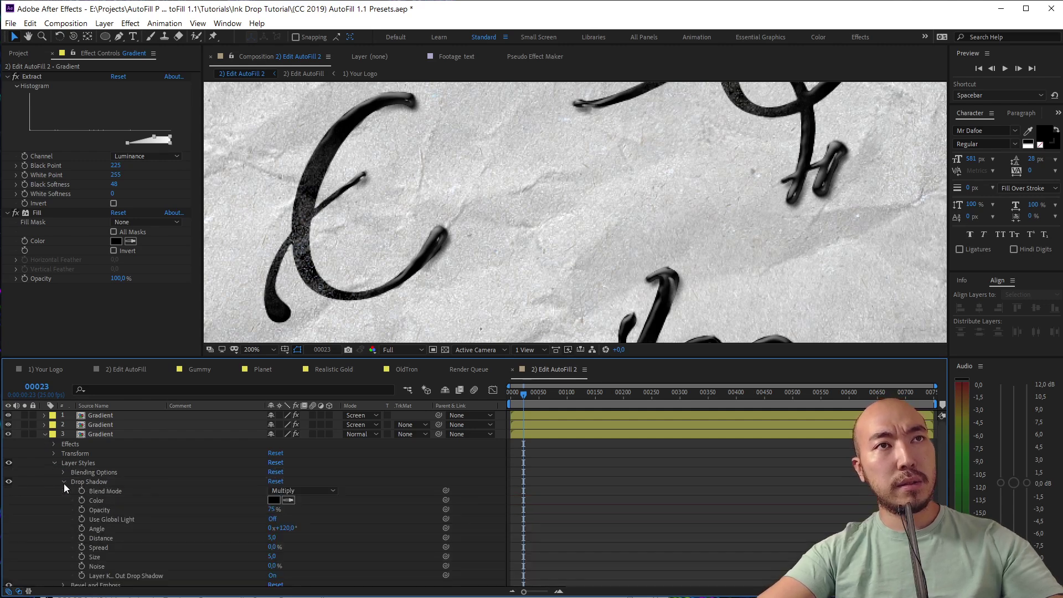
left_click(284, 527)
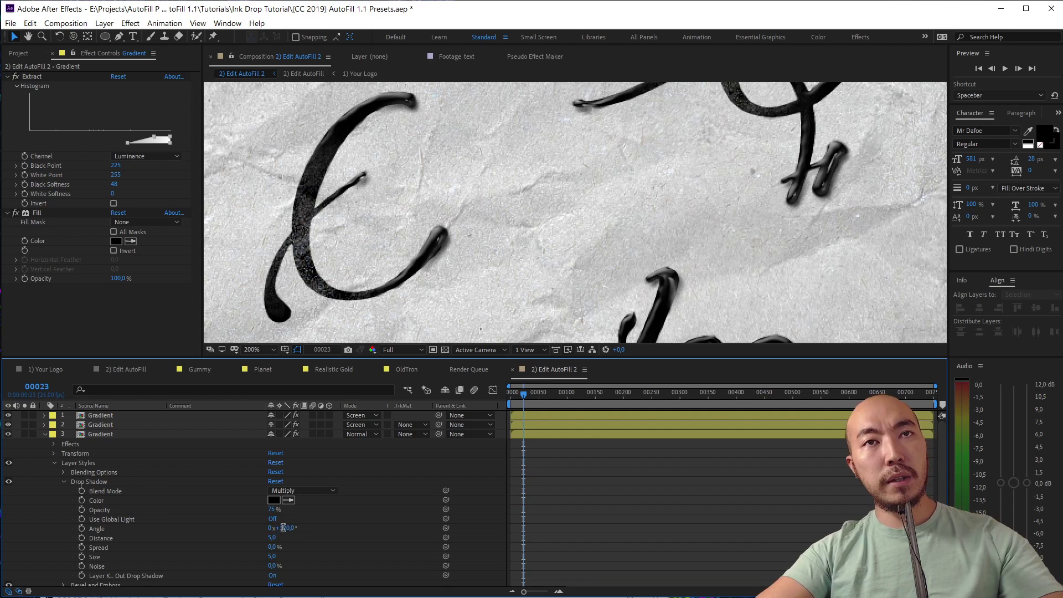
type("90")
key("Return")
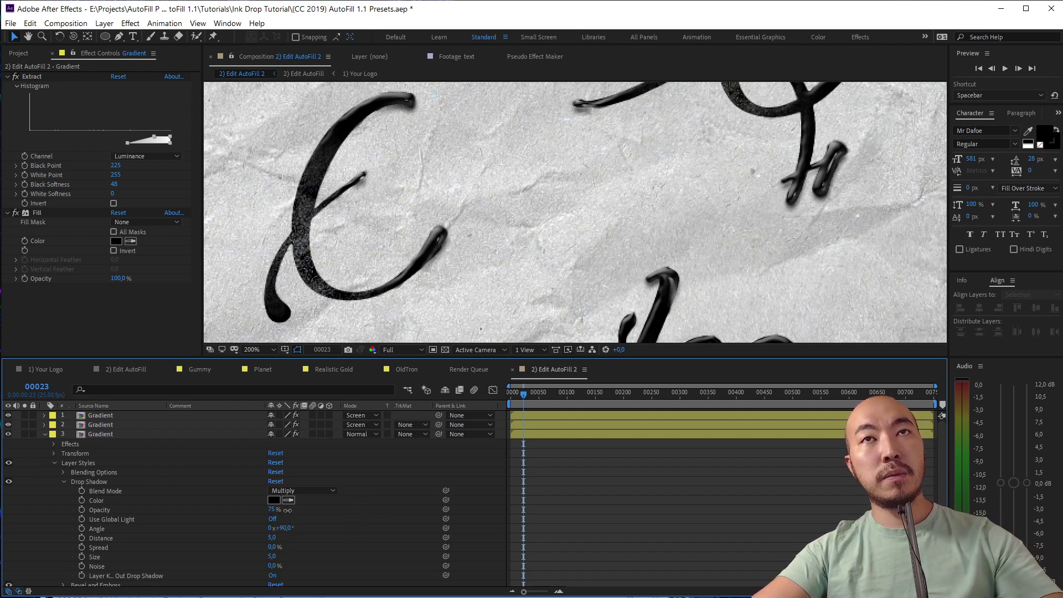
left_click_drag(268, 505, 380, 512)
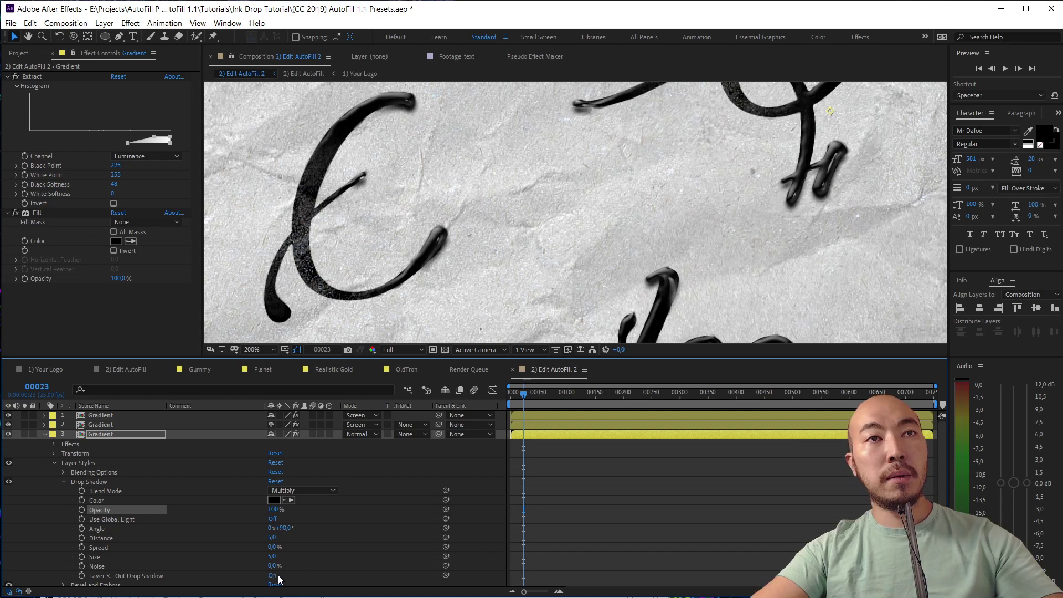
Step: Leave the shadow size unchanged and set the drop shadow Spread to 6%
left_click_drag(271, 556, 320, 549)
key("ctrl+z")
left_click(102, 556)
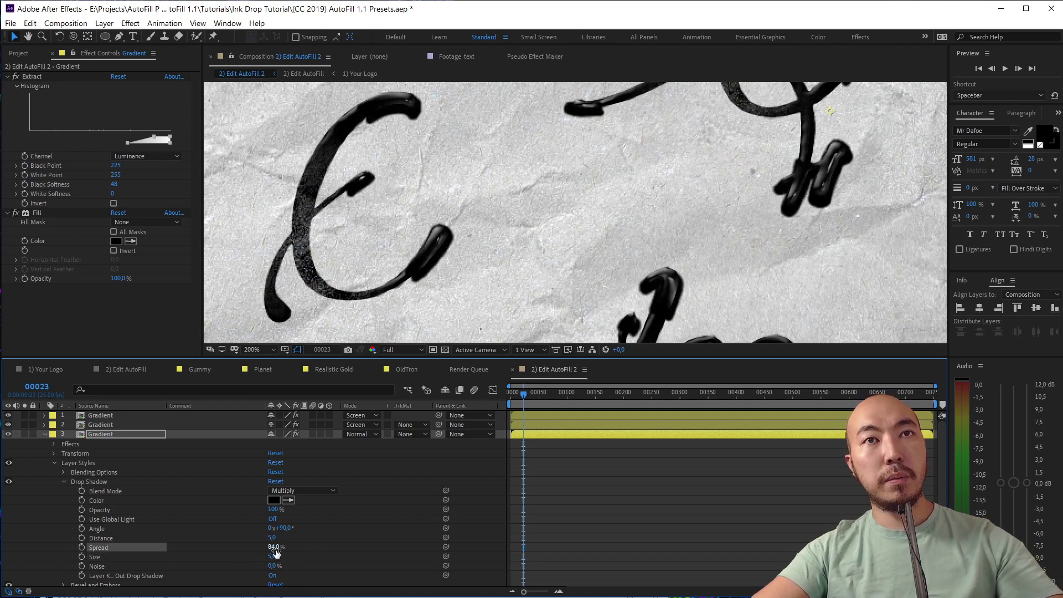
type("11")
key("Return")
left_click(326, 547)
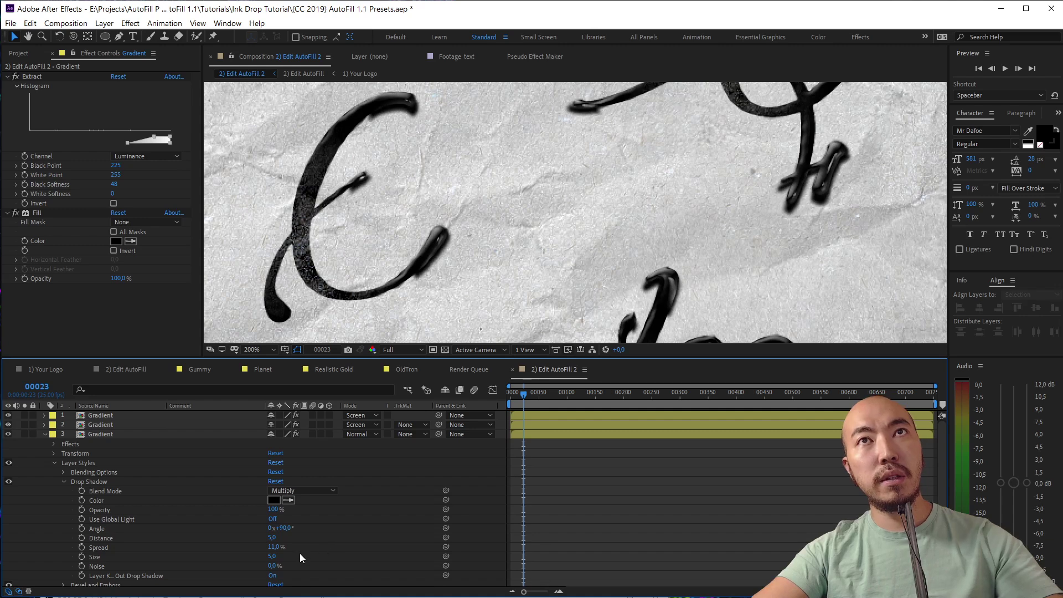
left_click(273, 546)
type("6")
key("Return")
left_click(324, 548)
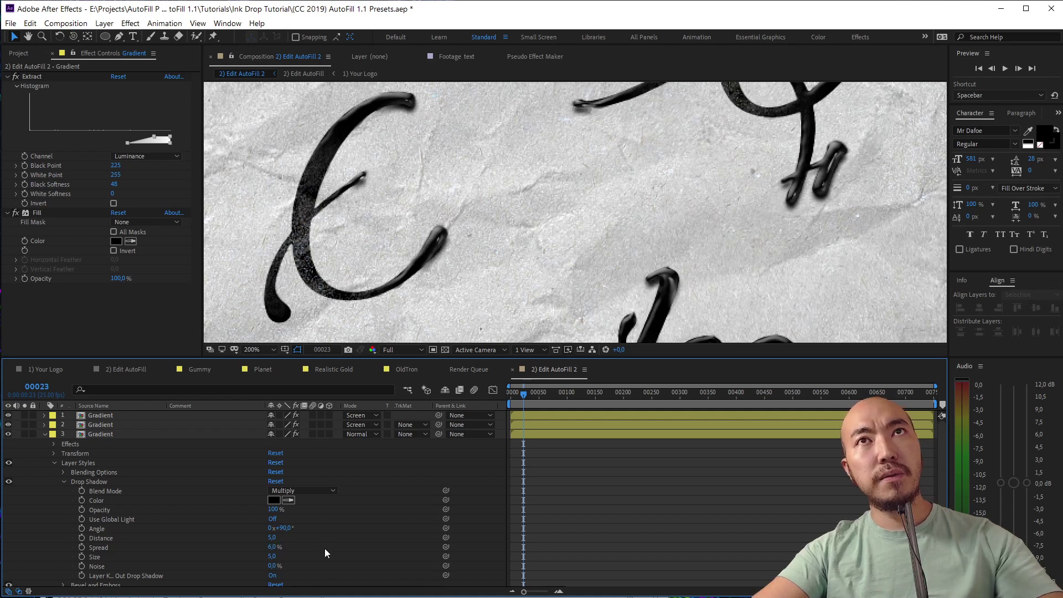
Step: Pan to more letters and toggle the drop shadow off and on to compare
scroll(553, 240, "down", 2)
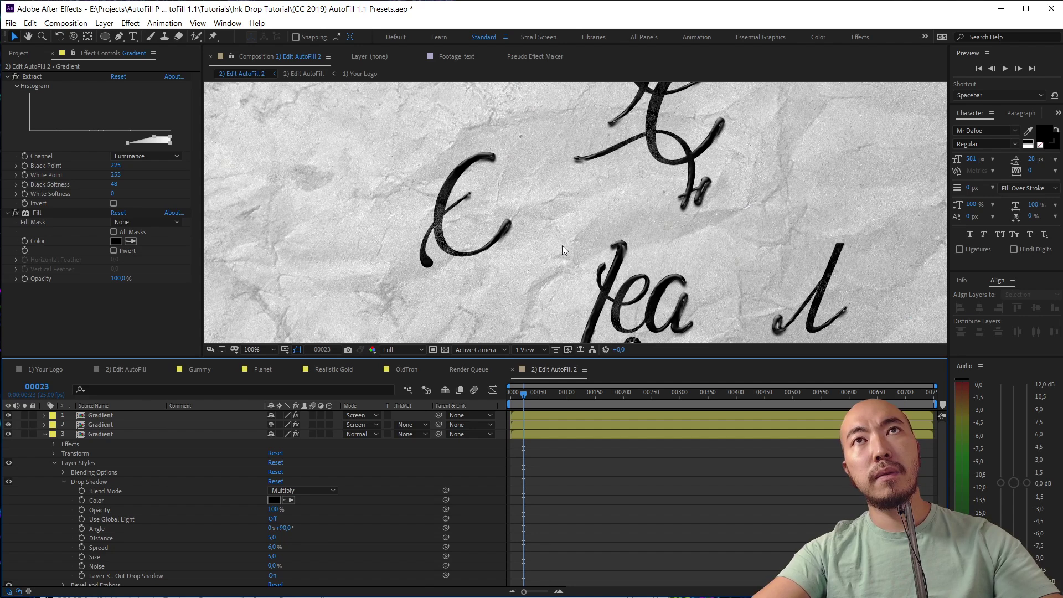
left_click_drag(550, 242, 453, 211)
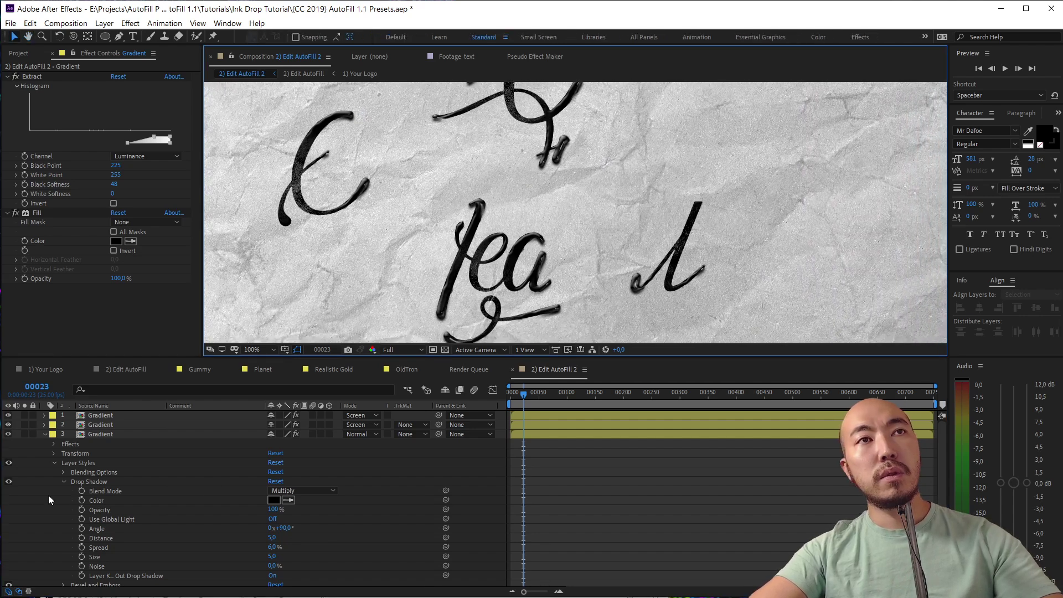
left_click(9, 481)
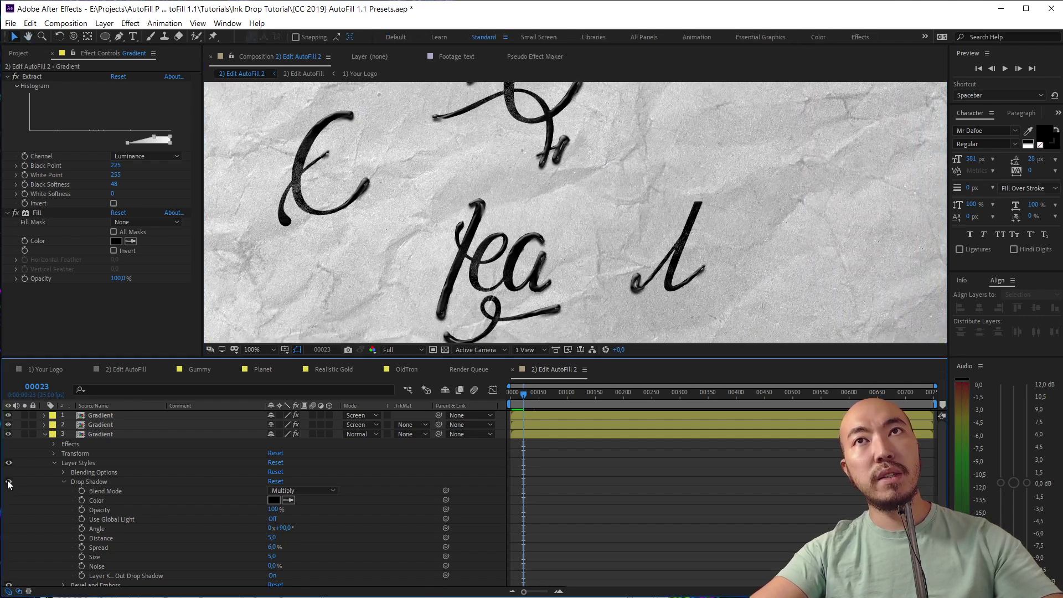
left_click(9, 482)
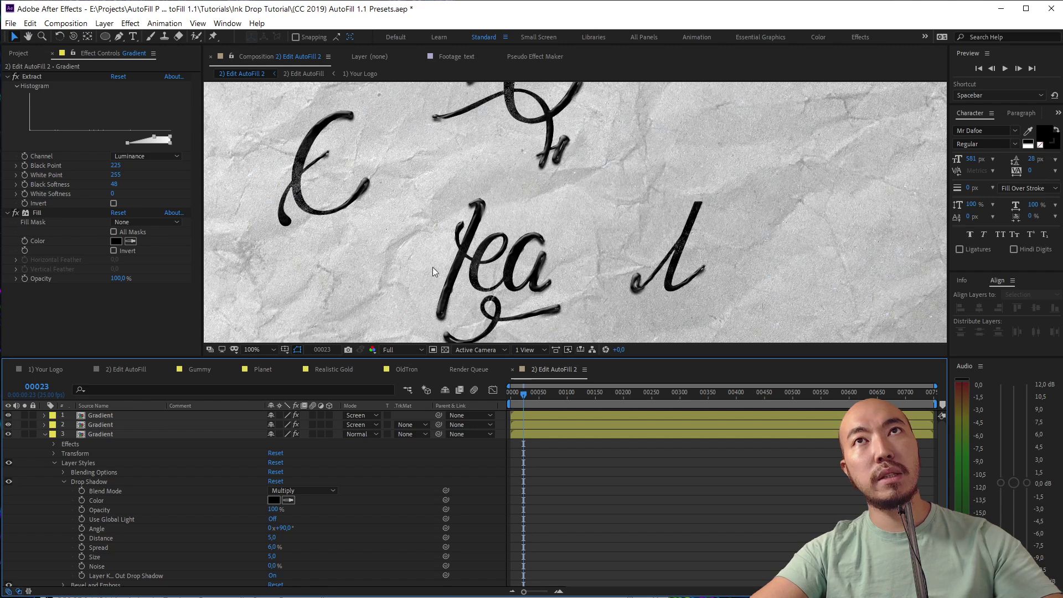
Step: Maximize the composition viewer and play the ink animation from frame 0
scroll(543, 233, "up", 2)
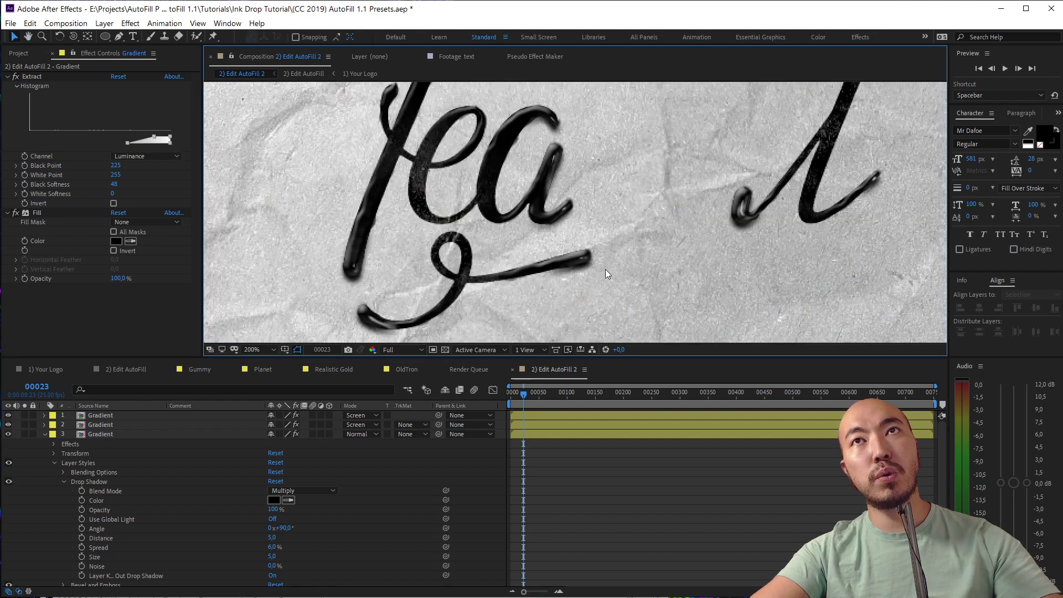
scroll(545, 260, "down", 2)
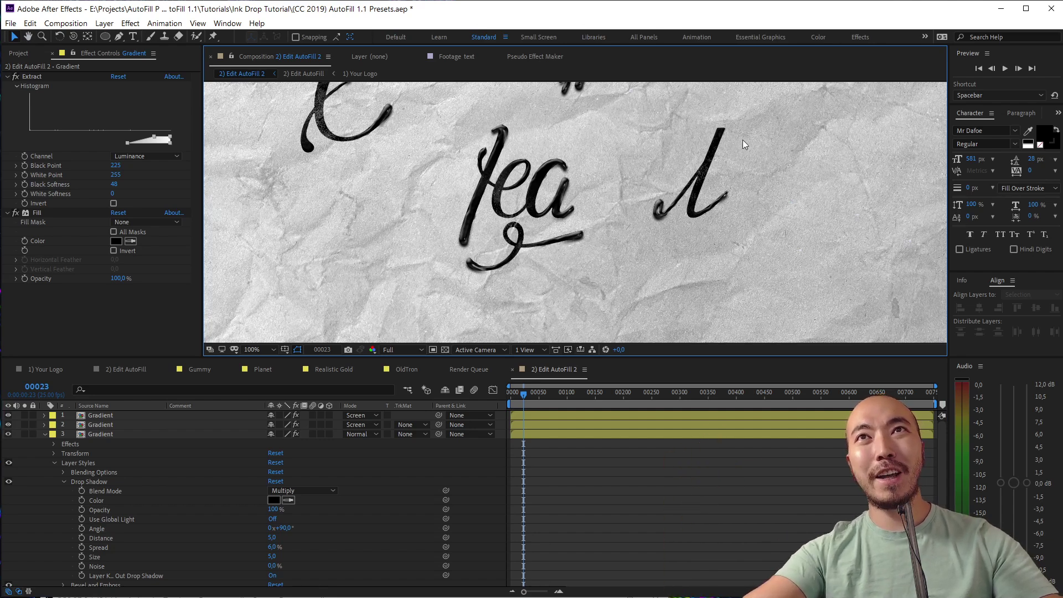
left_click_drag(742, 140, 706, 237)
key("grave")
key("grave")
key("space")
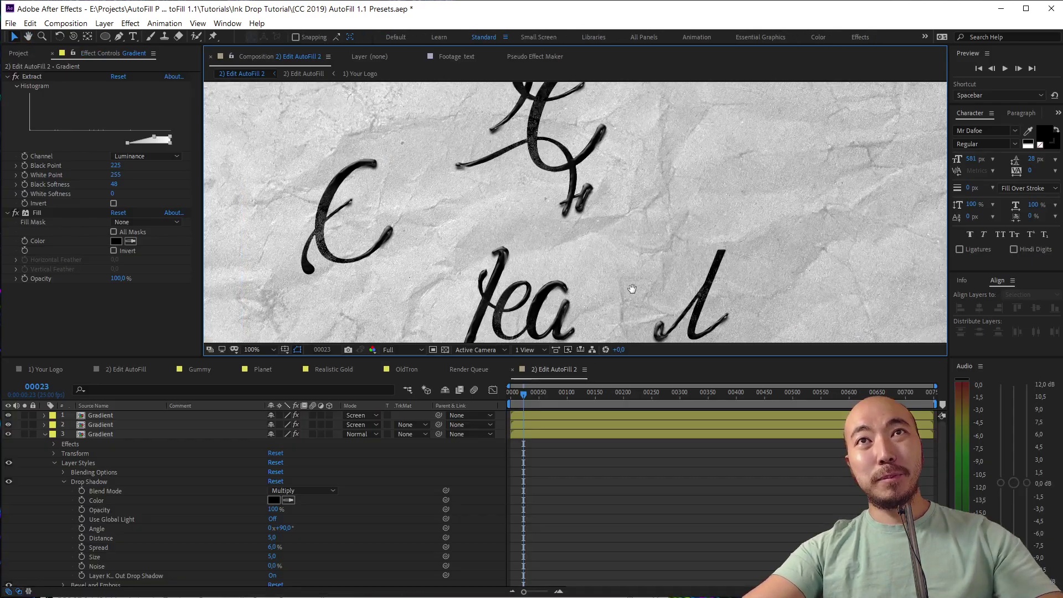
left_click_drag(525, 393, 470, 400)
key("space")
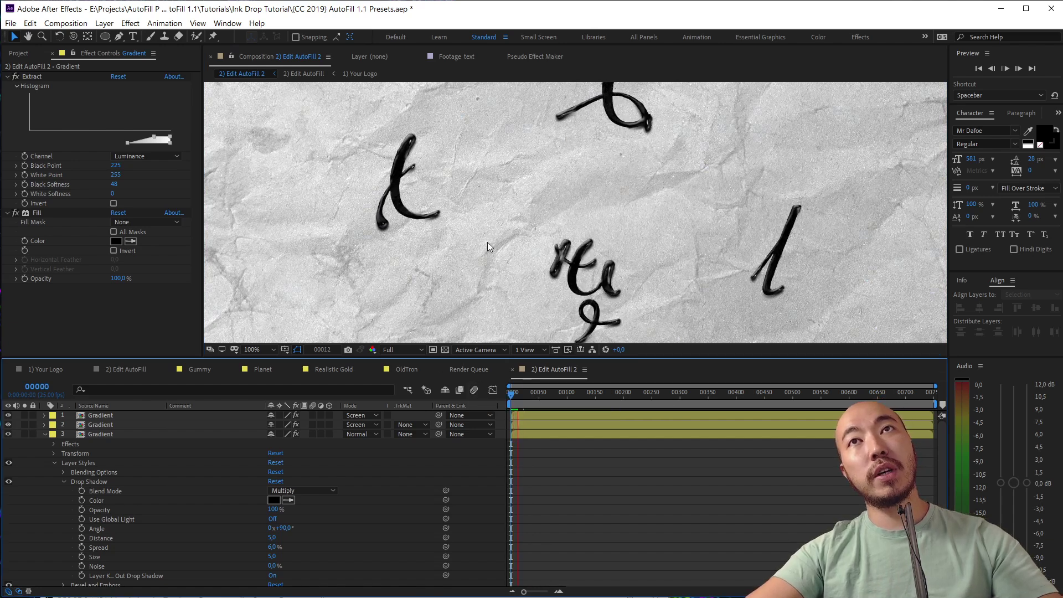
key("grave")
key("grave")
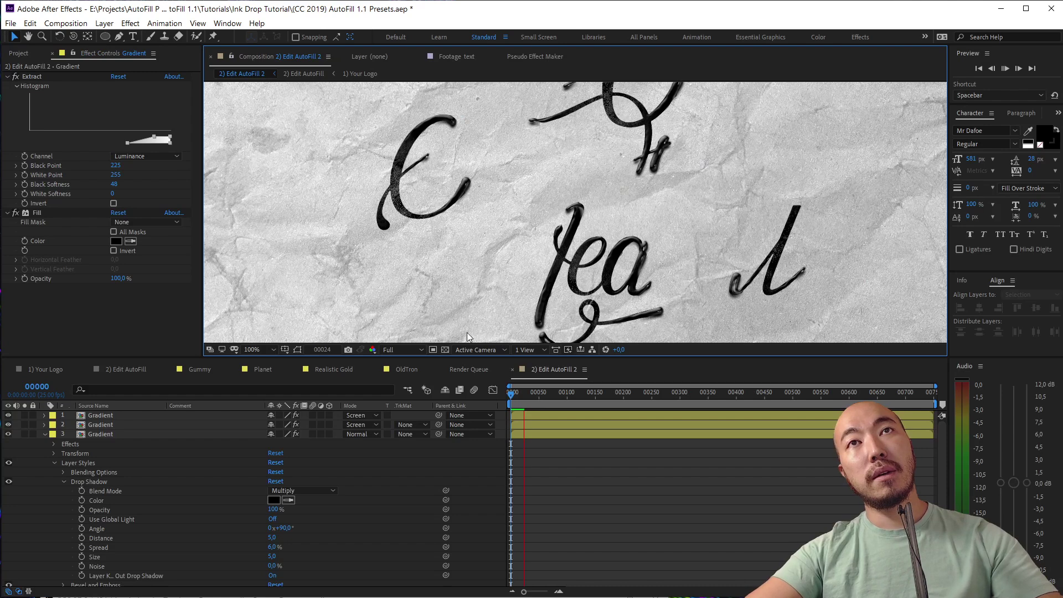
key("grave")
scroll(547, 295, "up", 2)
Step: Play the preview to frame 115 so the script reads "The Fut…" and "Somewhe", then restore the panels
scroll(541, 317, "right", 3)
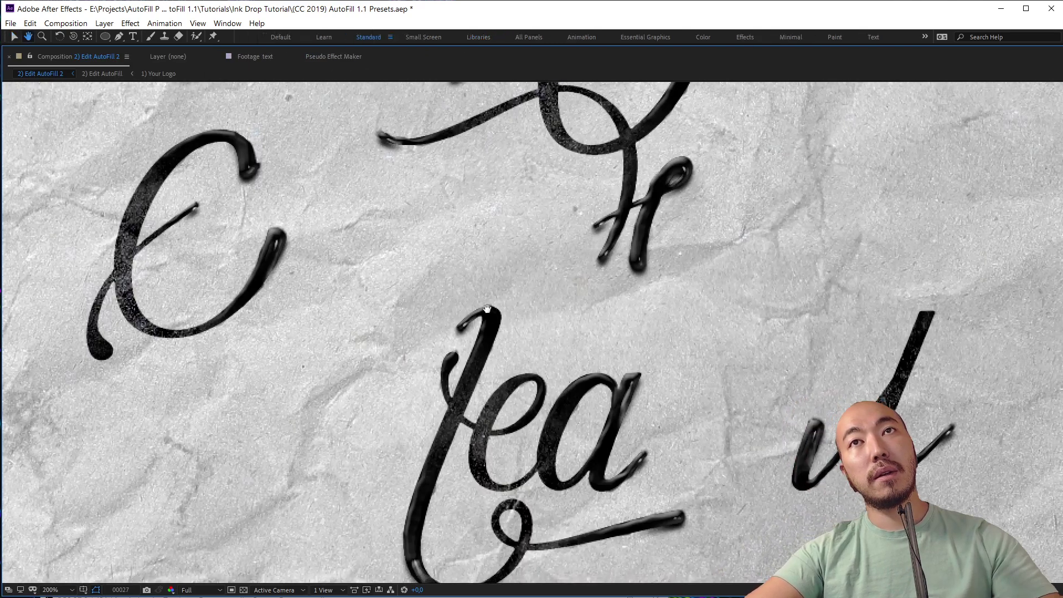
key("space")
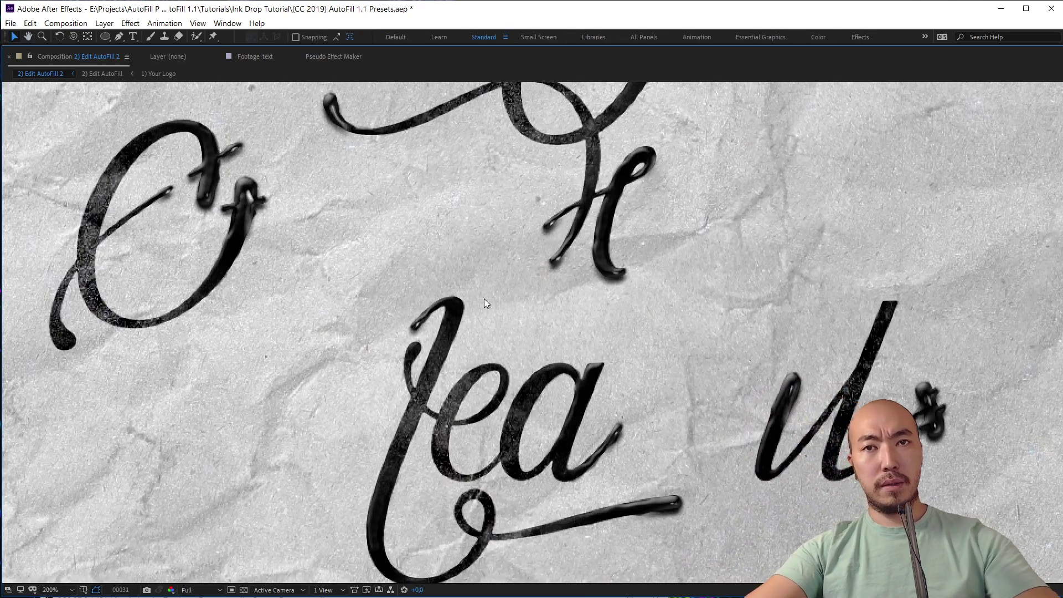
scroll(532, 307, "up", 3)
scroll(531, 307, "left", 5)
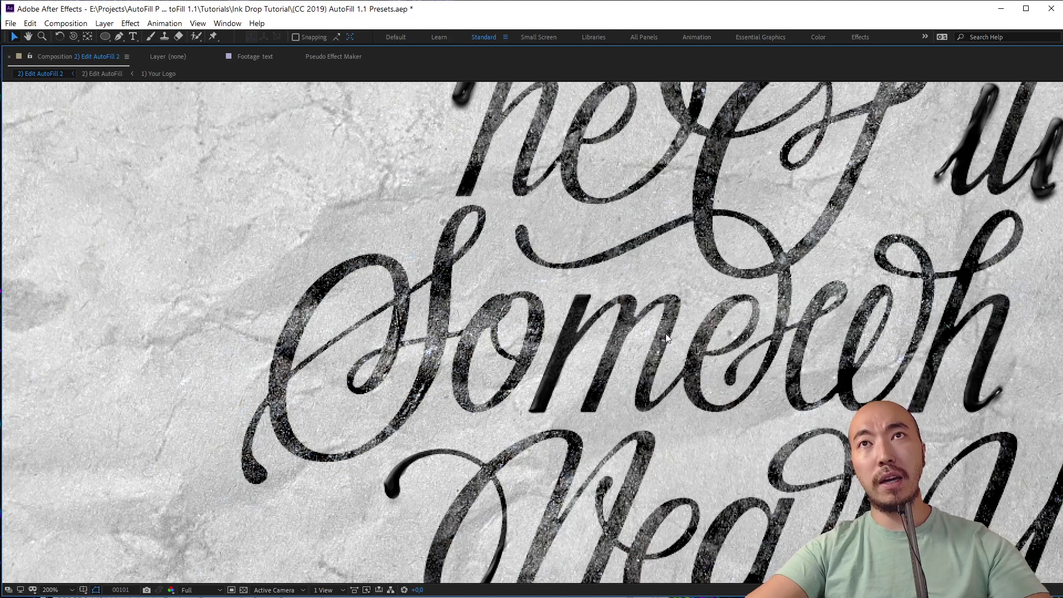
scroll(609, 360, "up", 3)
scroll(540, 404, "up", 3)
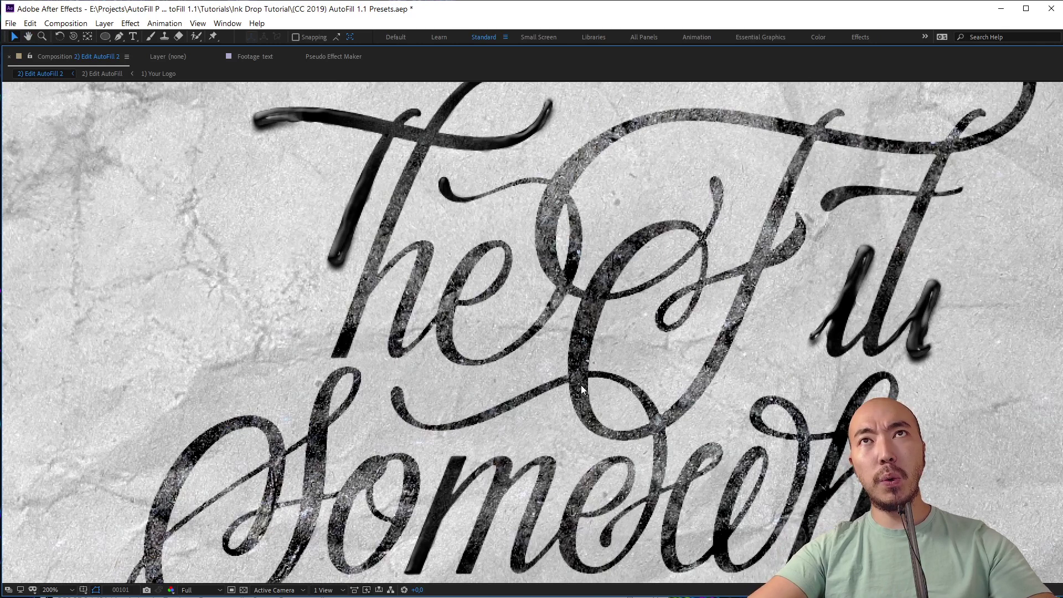
key("space")
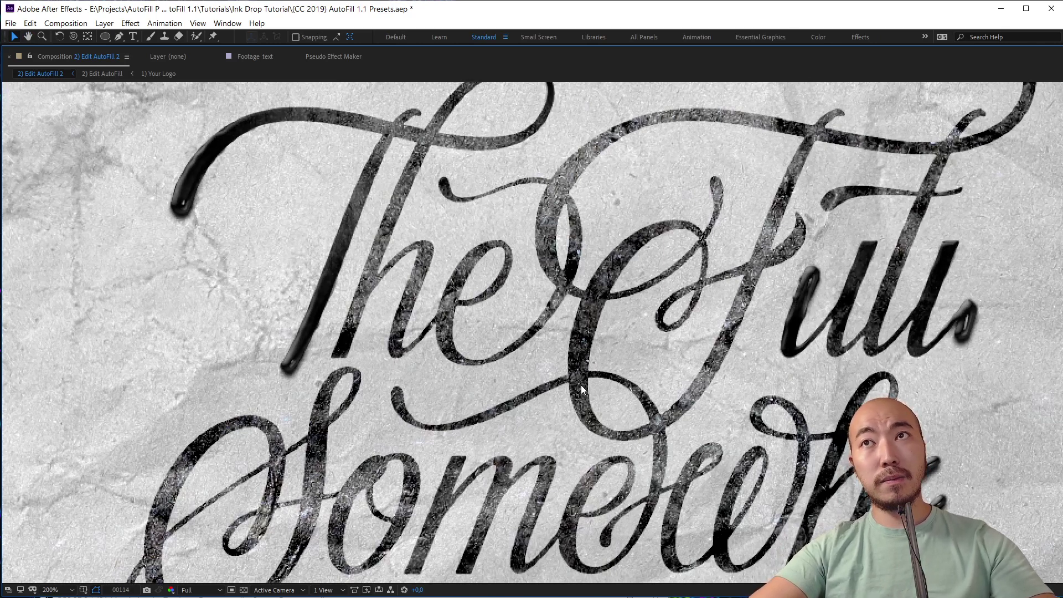
key("space")
left_click_drag(649, 400, 516, 336)
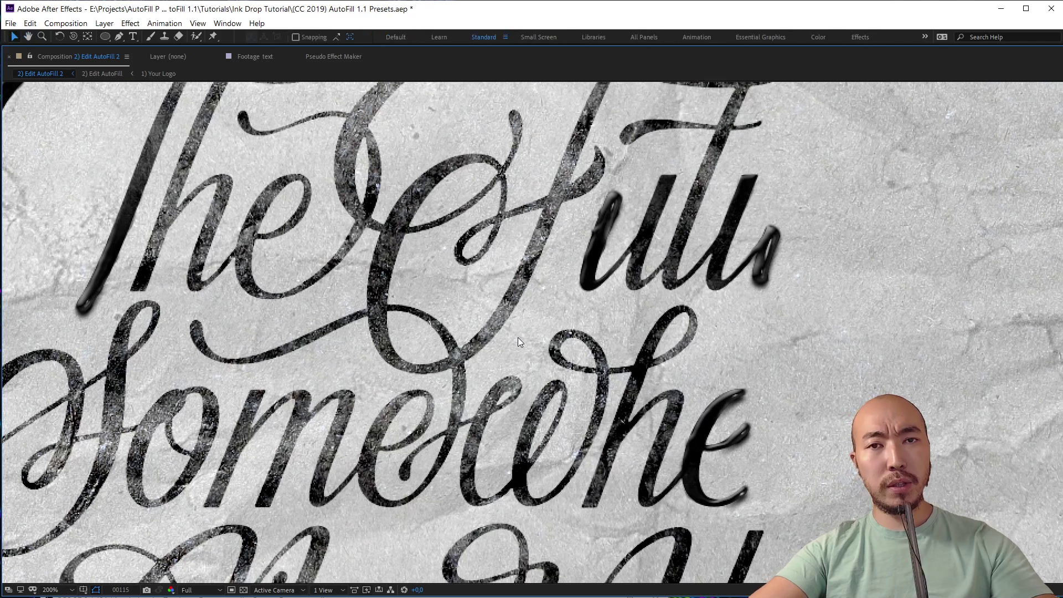
key("grave")
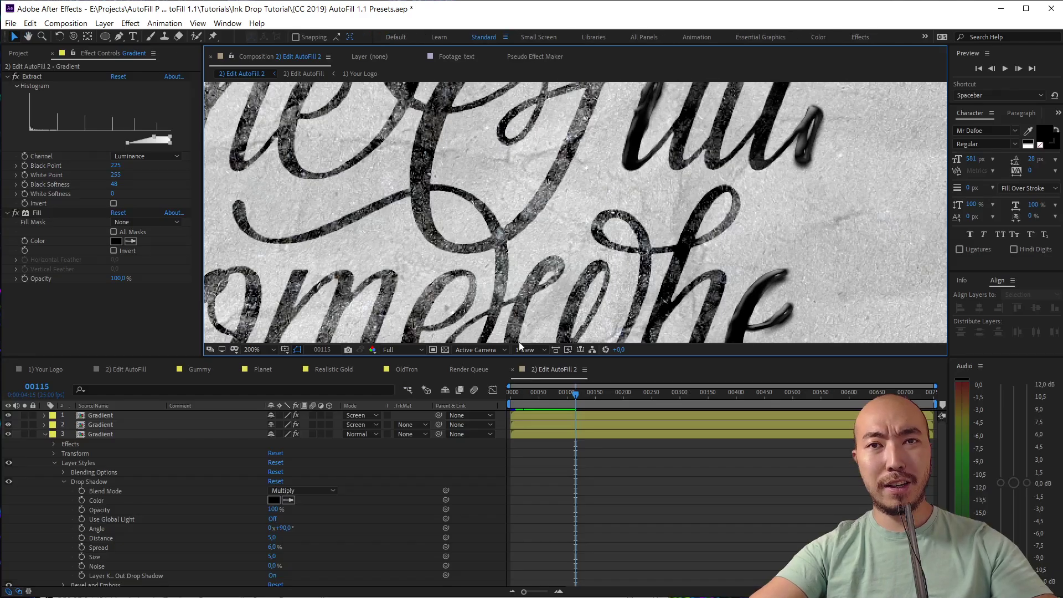